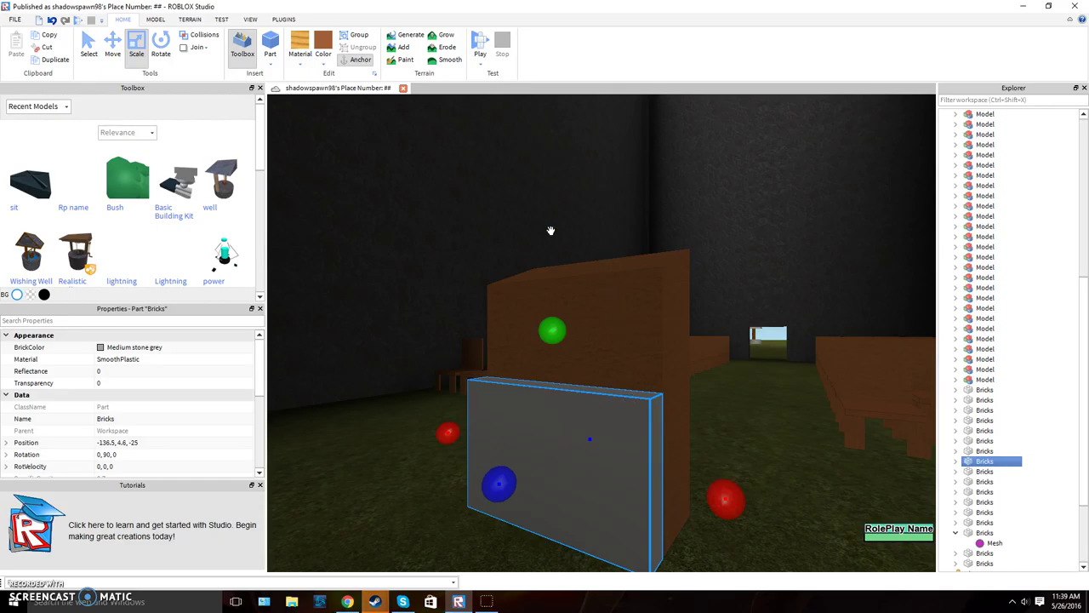
Step: Start a play test and walk the character into the dark hall with the rows of chairs
left_click(475, 45)
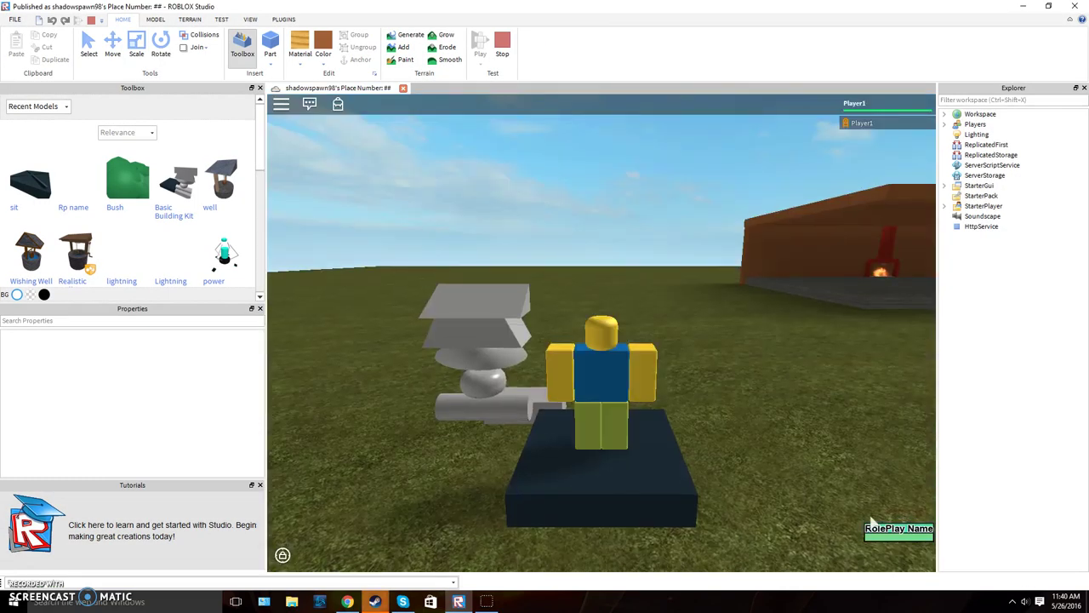
key("d")
right_click_drag(758, 455, 709, 464)
key("w")
key("s")
key("d")
right_click_drag(583, 510, 598, 512)
key("w")
key("w")
key("w")
right_click_drag(691, 333, 691, 333)
key("w")
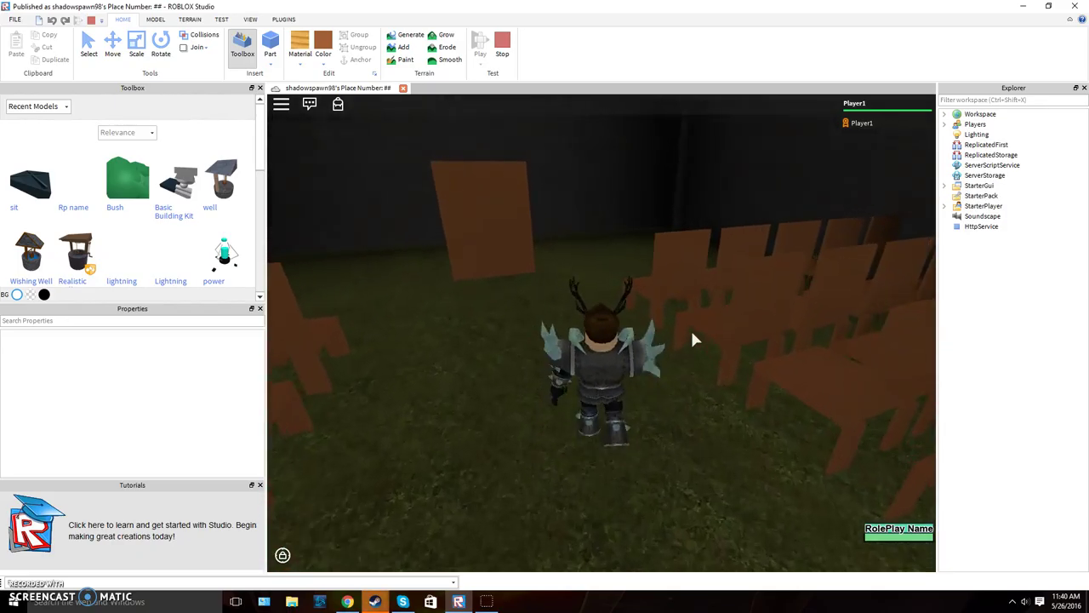
Step: Test jumping the character onto the grey brick behind the wooden podium, and stop the play test
key("w")
right_click_drag(692, 332, 683, 329)
key("w")
key("space")
scroll(684, 328, "down", 5)
scroll(683, 329, "up", 5)
scroll(683, 328, "down", 5)
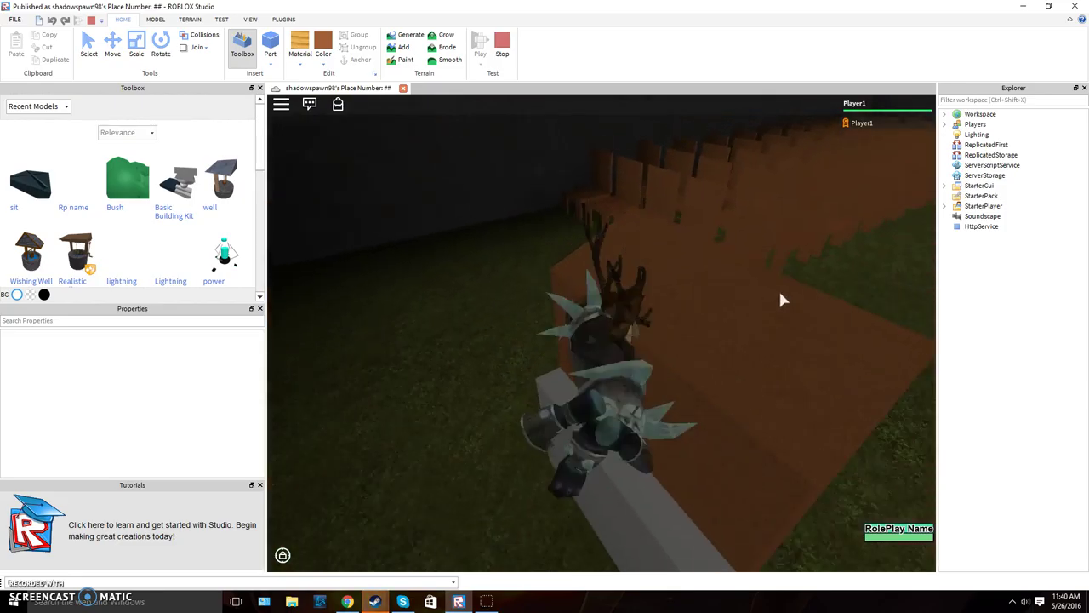
key("s")
left_click(500, 38)
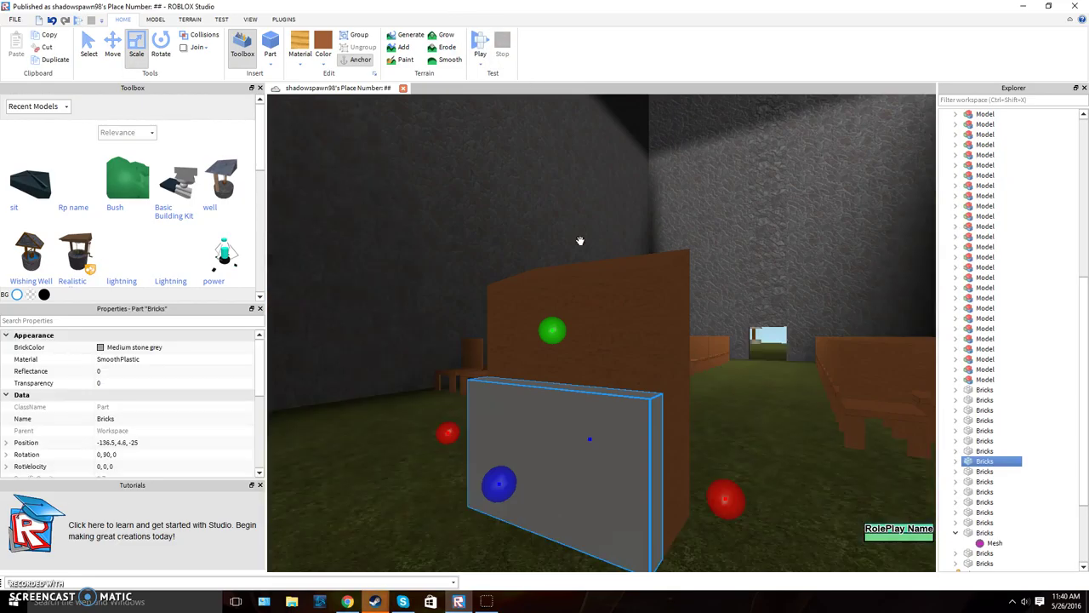
Step: Stretch the grey brick behind the wooden podium upward so its position becomes -136.5, 5.1, -25
left_click_drag(539, 324, 550, 309)
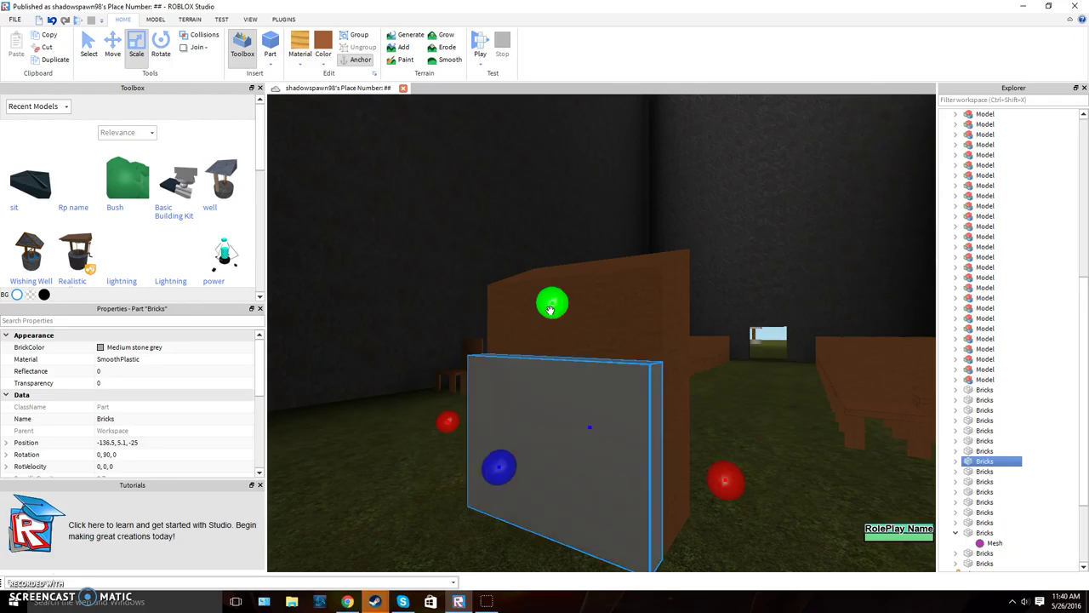
key("d")
key("w")
right_click_drag(686, 372, 685, 372)
scroll(686, 372, "up", 10)
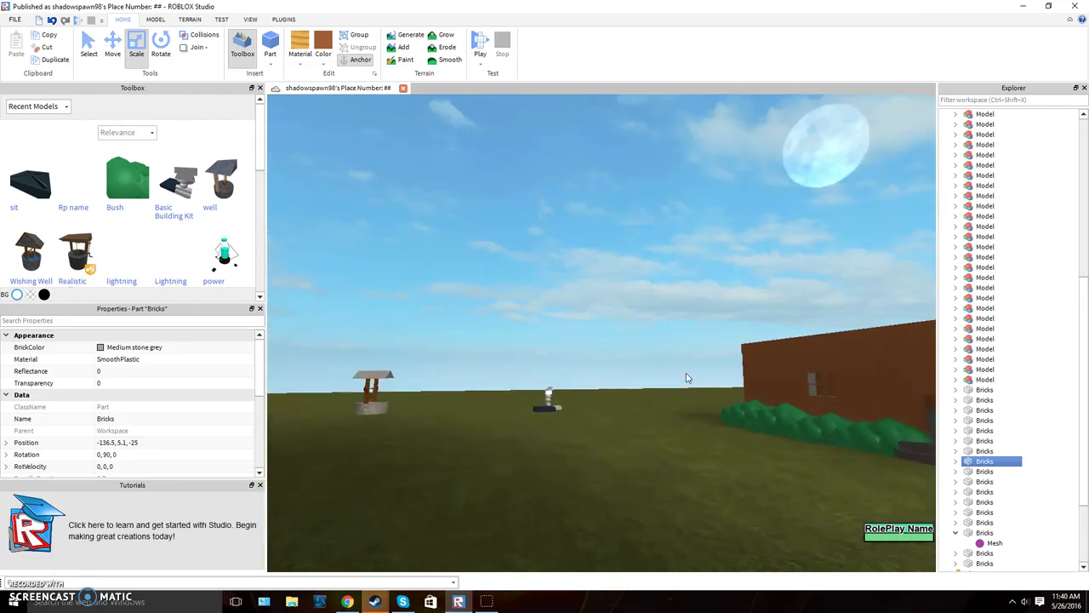
Step: Duplicate the grey brick behind the podium and make the copy a lower stair step at -137.5, 4.6, -25
key("w")
right_click_drag(693, 373, 676, 393)
left_click(615, 465)
right_click_drag(615, 465, 615, 466)
left_click(615, 466)
key("w")
right_click_drag(579, 424, 578, 424)
key("w")
right_click(595, 326)
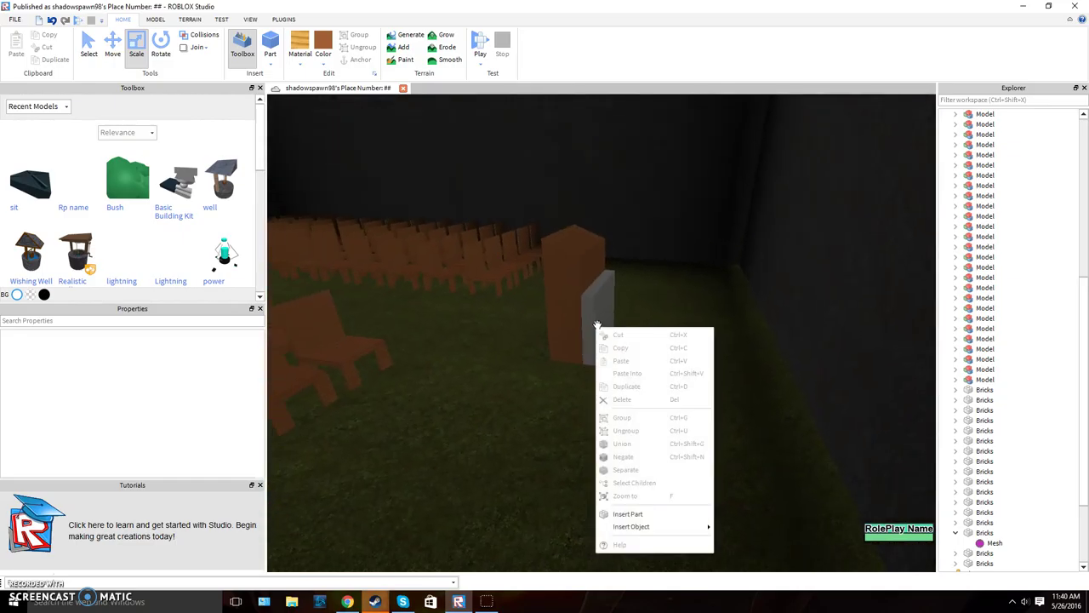
left_click(597, 322)
right_click(603, 309)
left_click(663, 369)
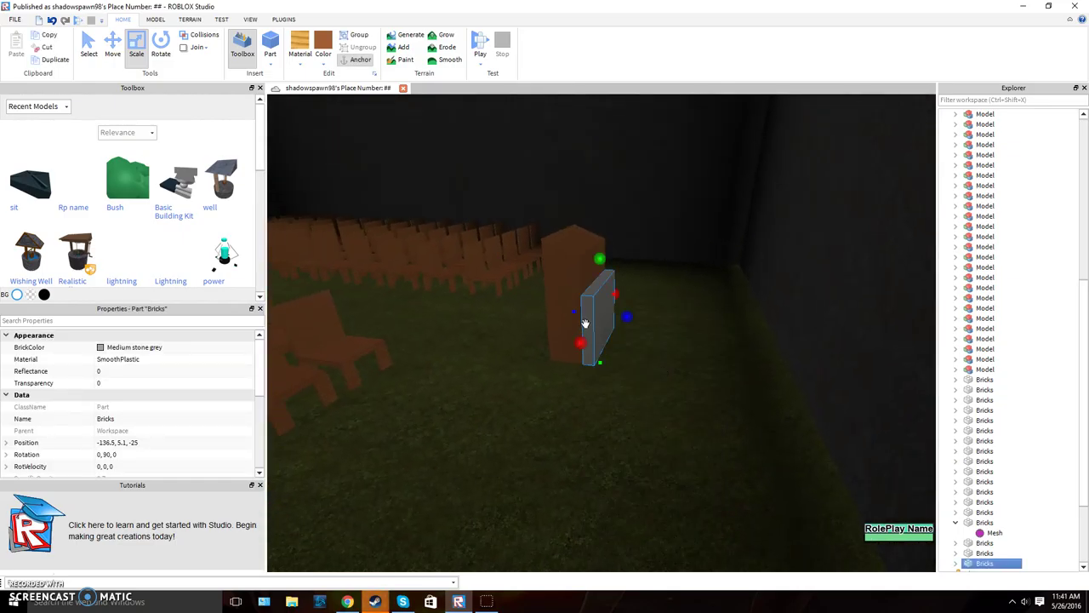
left_click_drag(611, 257, 611, 272)
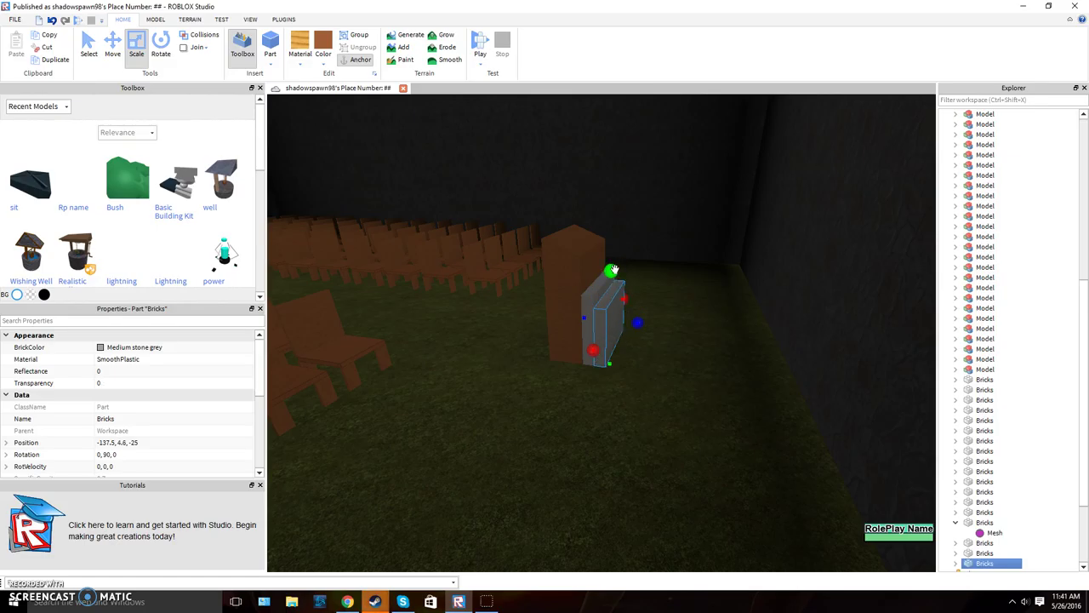
Step: Duplicate the second stair step outward and lower the copy's top, placing it at -138.5, 4.1, -25
right_click(609, 330)
left_click(652, 389)
left_click_drag(614, 316, 631, 316)
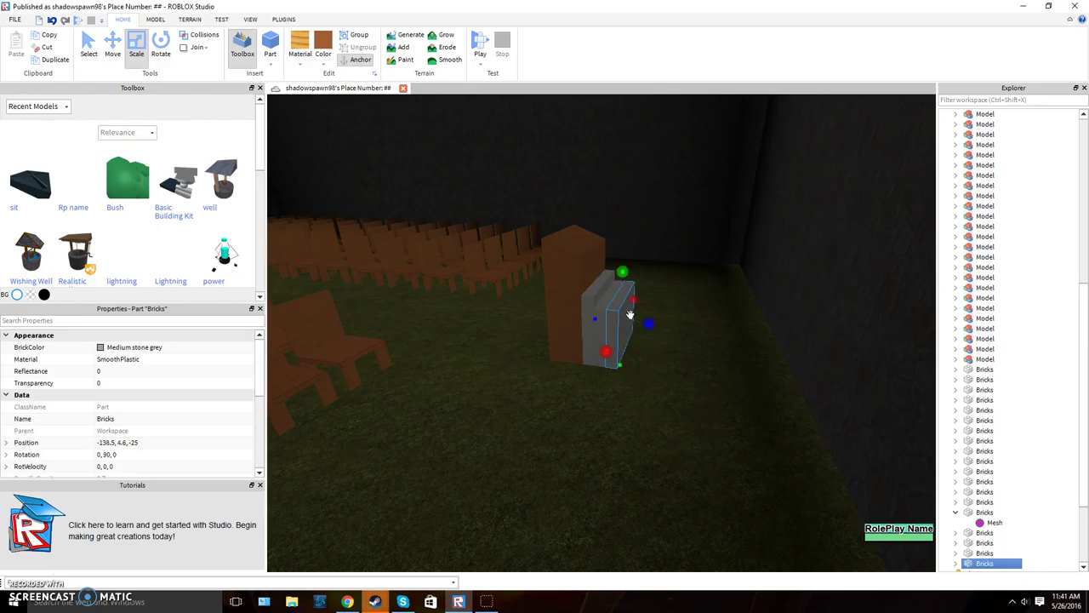
right_click_drag(631, 314, 649, 349)
scroll(649, 349, "up", 3)
left_click_drag(543, 288, 547, 303)
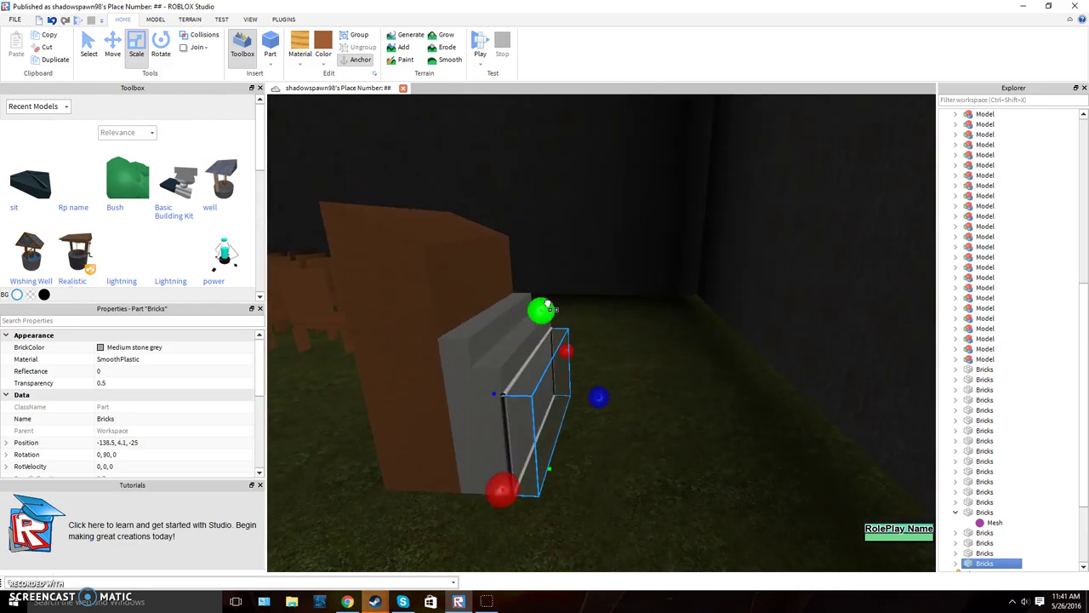
Step: Duplicate the third stair step outward and shorten the copy, placing it at -139.5, 3.6, -25
right_click(554, 387)
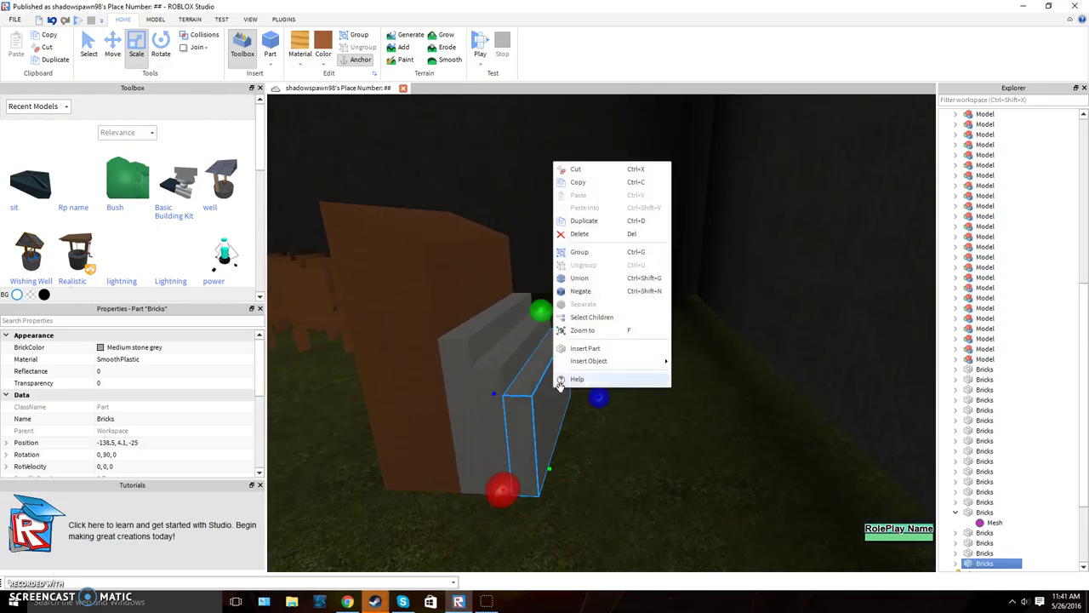
left_click(598, 227)
left_click_drag(552, 406, 568, 407)
left_click_drag(565, 309, 571, 340)
Step: Duplicate the fourth stair step outward and shorten the copy, placing it at -140.5, 3.1, -25
right_click_drag(566, 406, 570, 407)
right_click(570, 407)
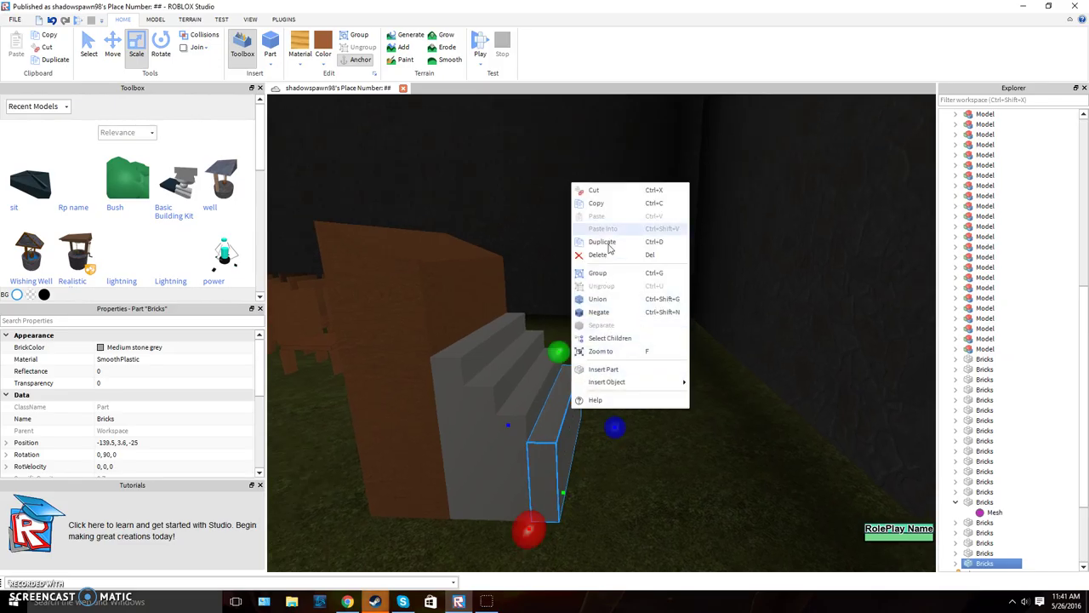
left_click(609, 242)
left_click_drag(569, 404, 591, 404)
left_click_drag(582, 352, 582, 375)
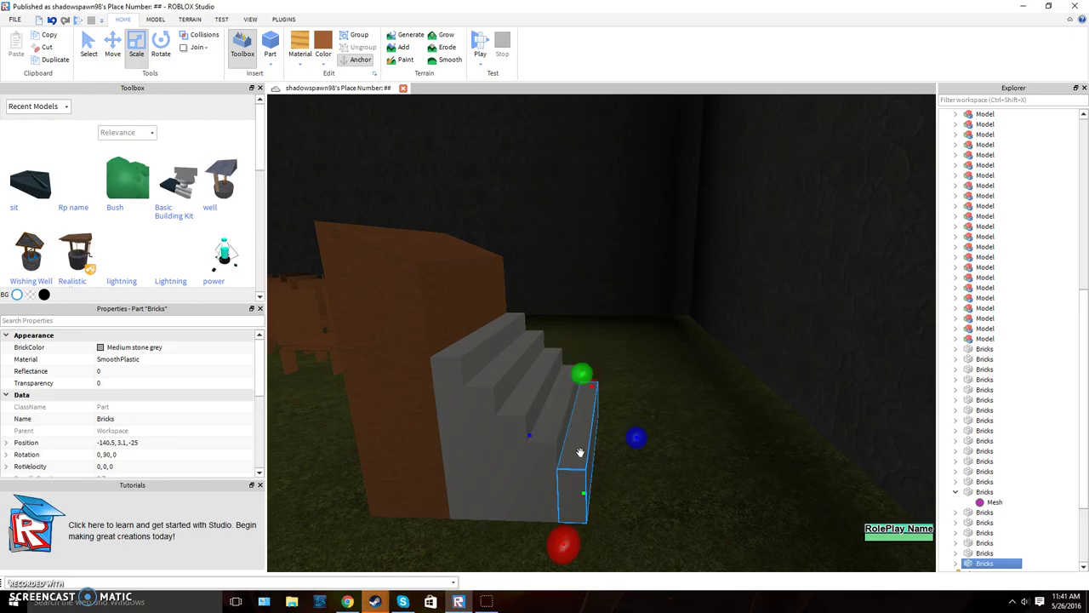
Step: Add the lowest stair step by duplicating the fifth one and shortening the copy, placed at -141.5, 2.6, -25
right_click_drag(580, 452, 547, 444)
right_click(481, 406)
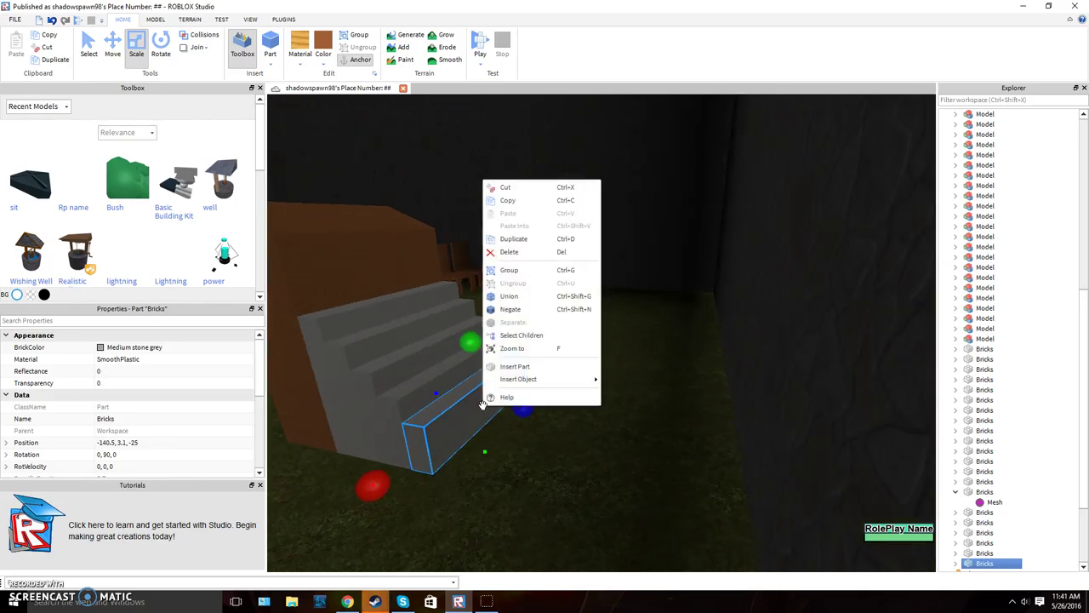
left_click(512, 241)
left_click_drag(485, 398, 499, 374)
left_click_drag(488, 337, 491, 359)
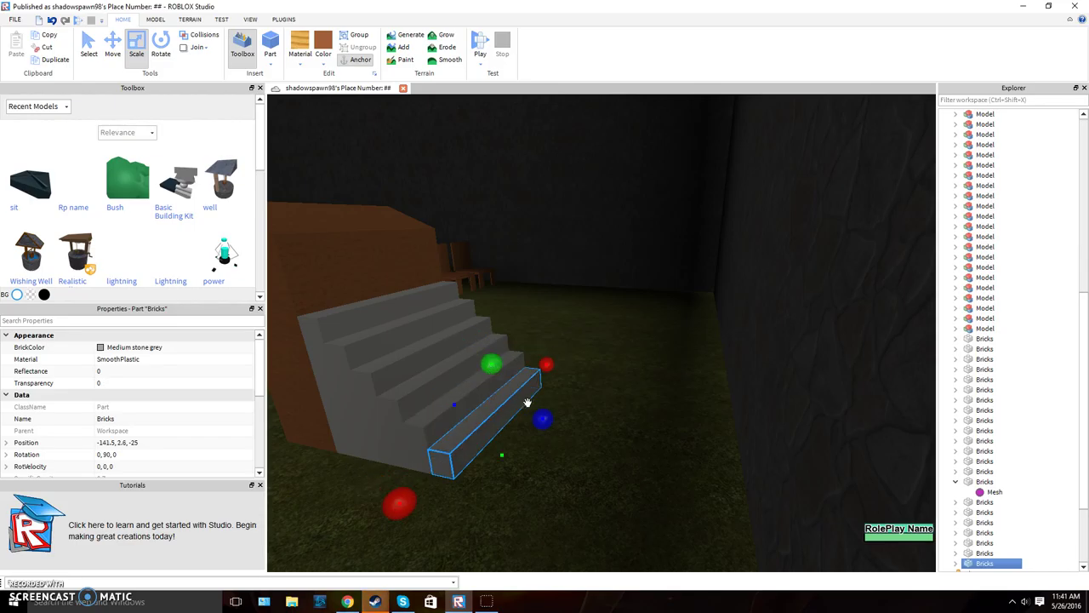
Step: Give the two highest stair steps behind the podium the Wood material and Dark orange color
right_click_drag(527, 403, 542, 401)
scroll(542, 401, "down", 3)
key("d")
left_click(567, 318)
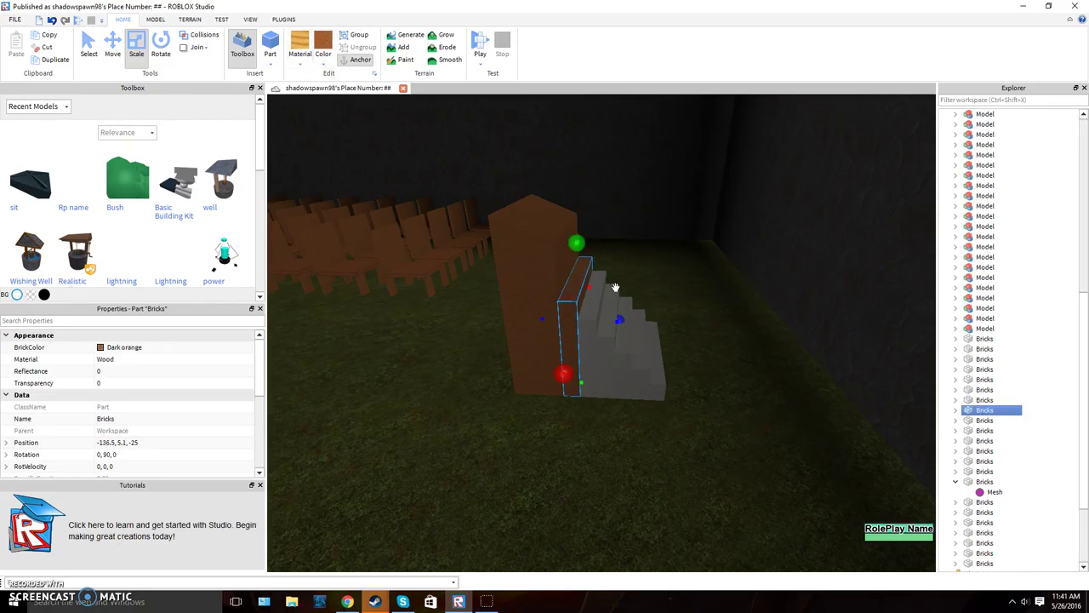
left_click(594, 313)
left_click(307, 38)
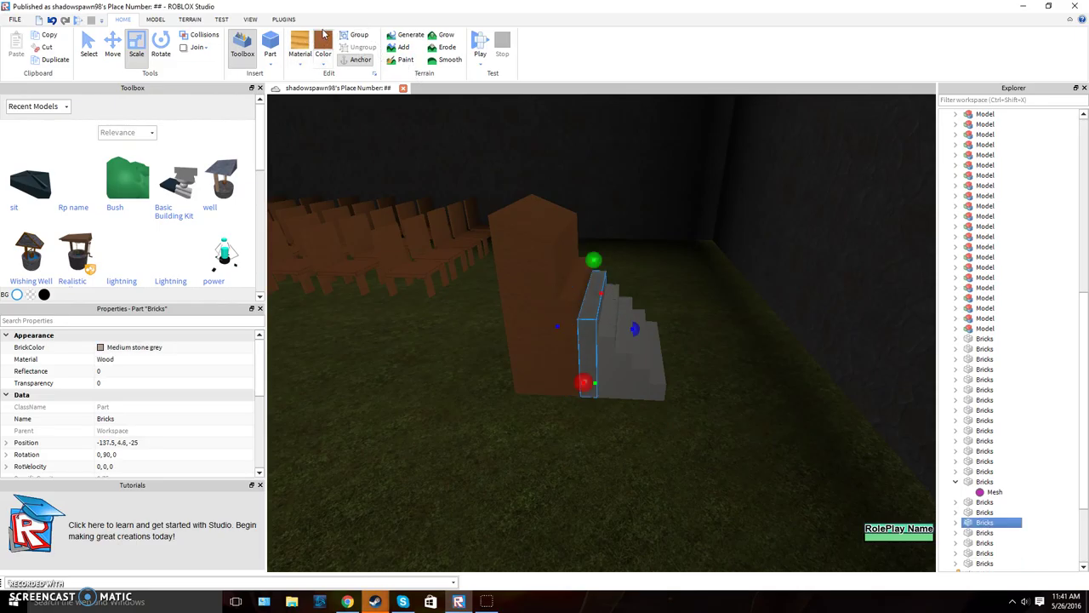
left_click(323, 38)
left_click(622, 237)
left_click(704, 273)
Step: Select the four remaining grey stair steps together and apply the Wood material and Dark orange color
left_click_drag(686, 274, 603, 389)
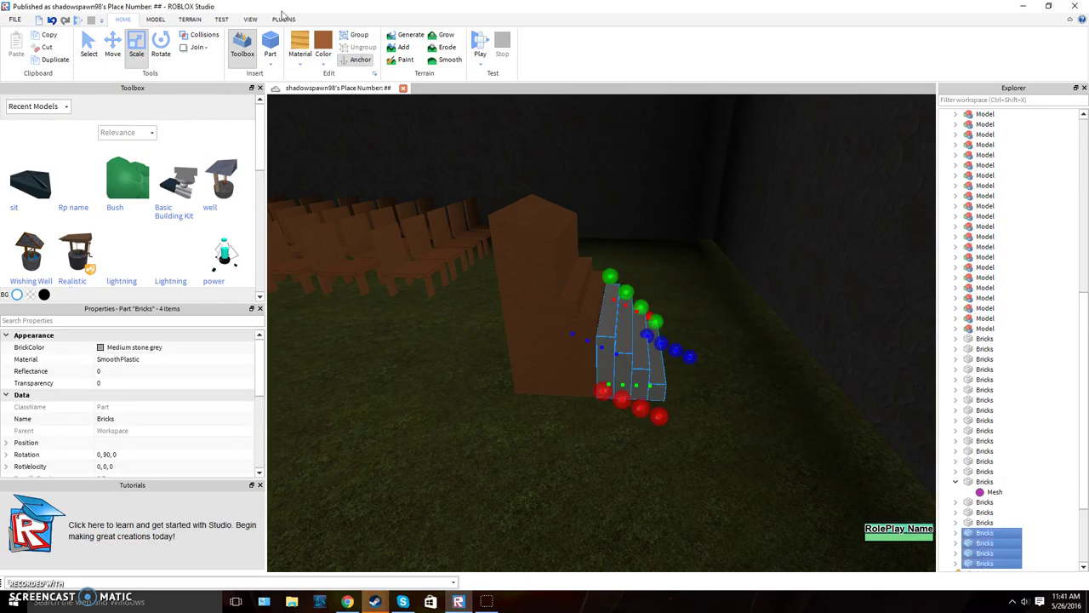
left_click(299, 45)
left_click(322, 41)
left_click(548, 430)
Step: Move a grey brick from beside the building kit outside onto the open grass beyond the well
right_click_drag(644, 472, 638, 473)
key("w")
right_click_drag(662, 432, 661, 432)
key("w")
left_click_drag(608, 316, 586, 353)
right_click_drag(587, 352, 586, 353)
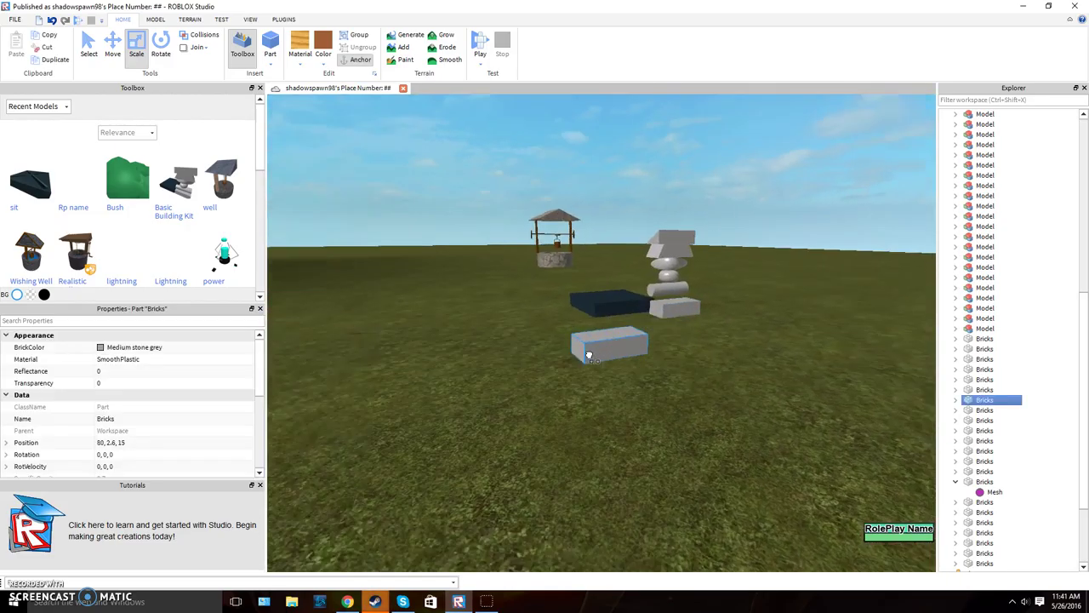
left_click_drag(586, 352, 586, 353)
right_click_drag(586, 352, 586, 352)
left_click_drag(586, 352, 575, 346)
right_click_drag(586, 353, 586, 353)
left_click_drag(575, 346, 611, 364)
right_click_drag(647, 358, 647, 358)
scroll(649, 357, "down", 5)
left_click_drag(668, 228, 760, 234)
right_click_drag(713, 266, 760, 235)
left_click_drag(760, 234, 732, 209)
right_click_drag(759, 234, 732, 209)
left_click_drag(731, 208, 656, 235)
right_click_drag(731, 209, 696, 231)
Step: Rotate and tilt the grey brick upright, and stretch it upward into a tall column at 49, 25.5, -31.6
key("r")
left_click_drag(656, 236, 631, 219)
key("t")
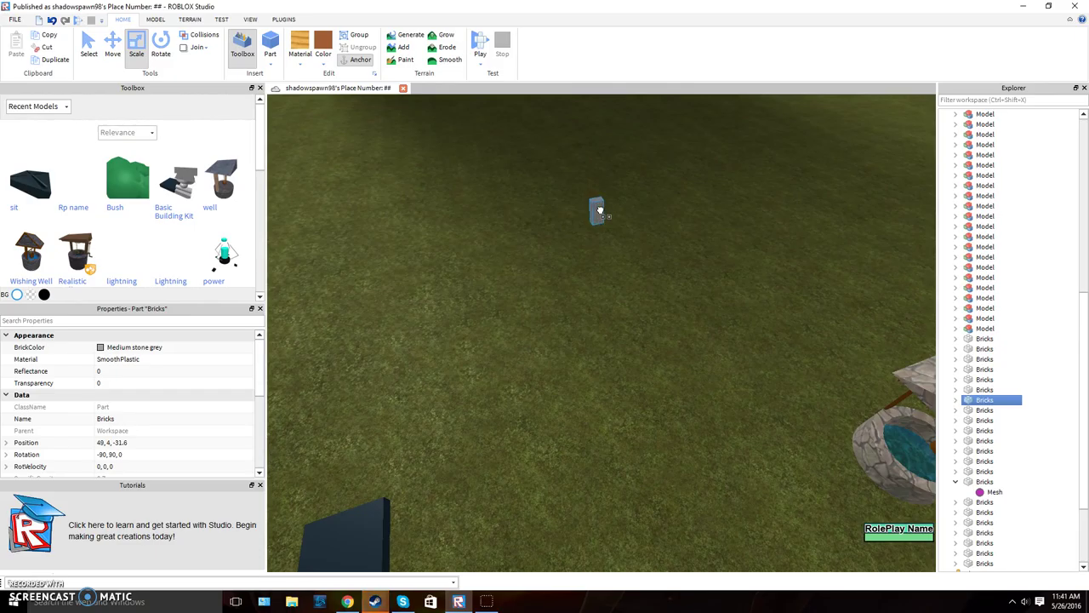
left_click_drag(594, 185, 595, 163)
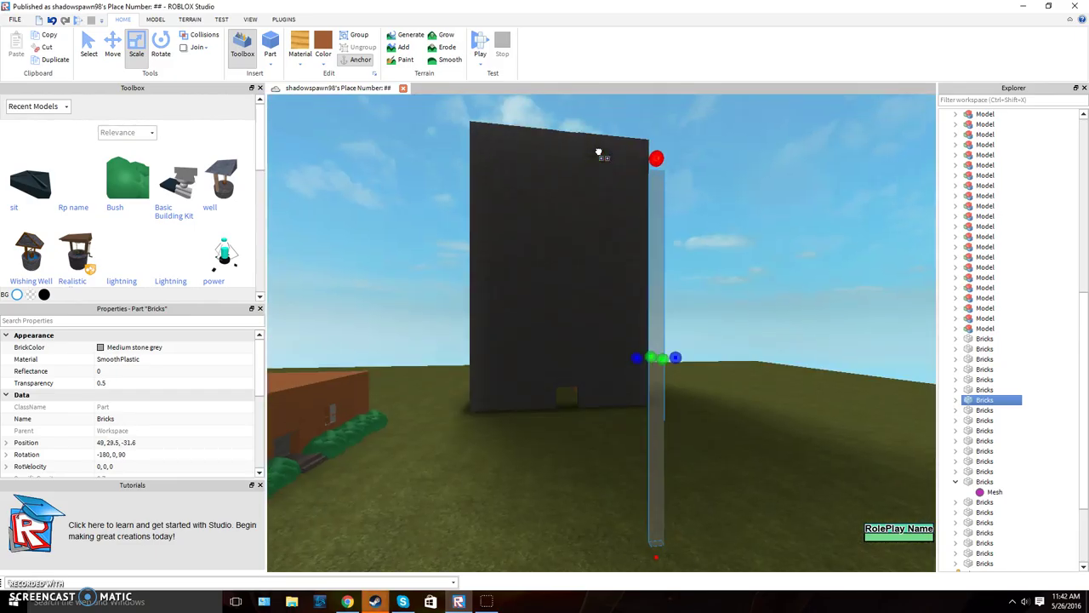
left_click_drag(596, 151, 623, 214)
Step: Duplicate the grey brick beside the building kit ten times to stock up on spare bricks
right_click_drag(719, 352, 408, 502)
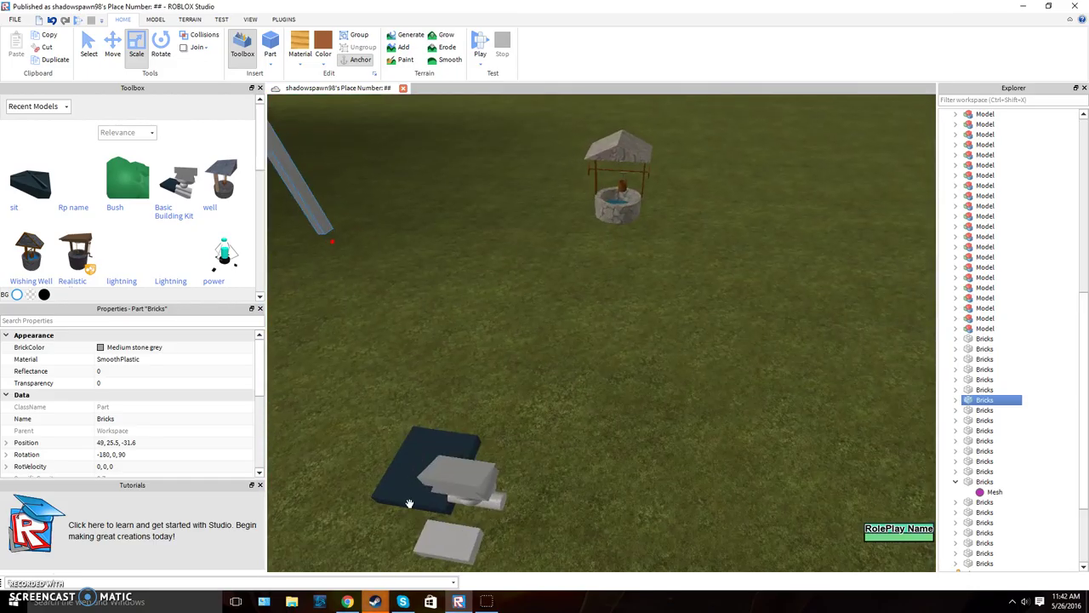
left_click(446, 559)
mouse_move(447, 559)
left_mouse_down()
mouse_move(476, 557)
mouse_move(447, 541)
left_mouse_up()
right_click(447, 541)
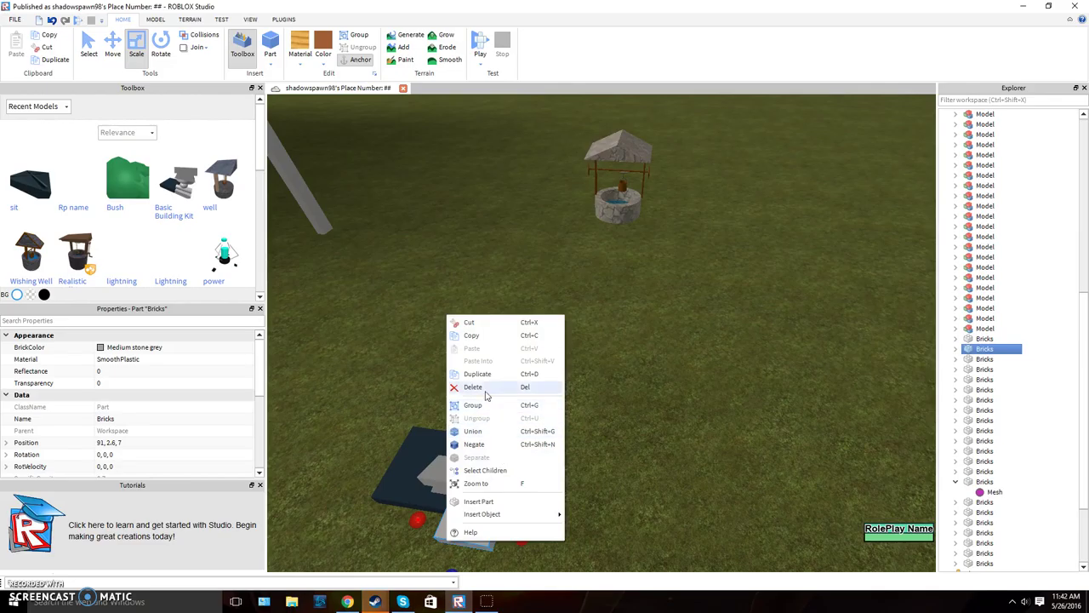
left_click(477, 374)
right_click(469, 544)
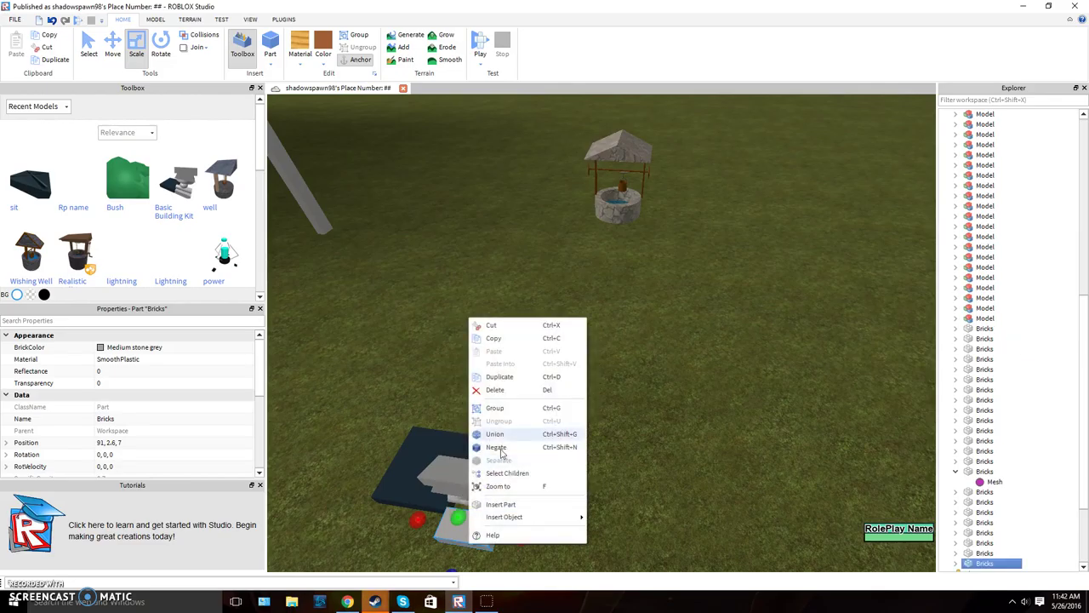
left_click(509, 378)
right_click(452, 533)
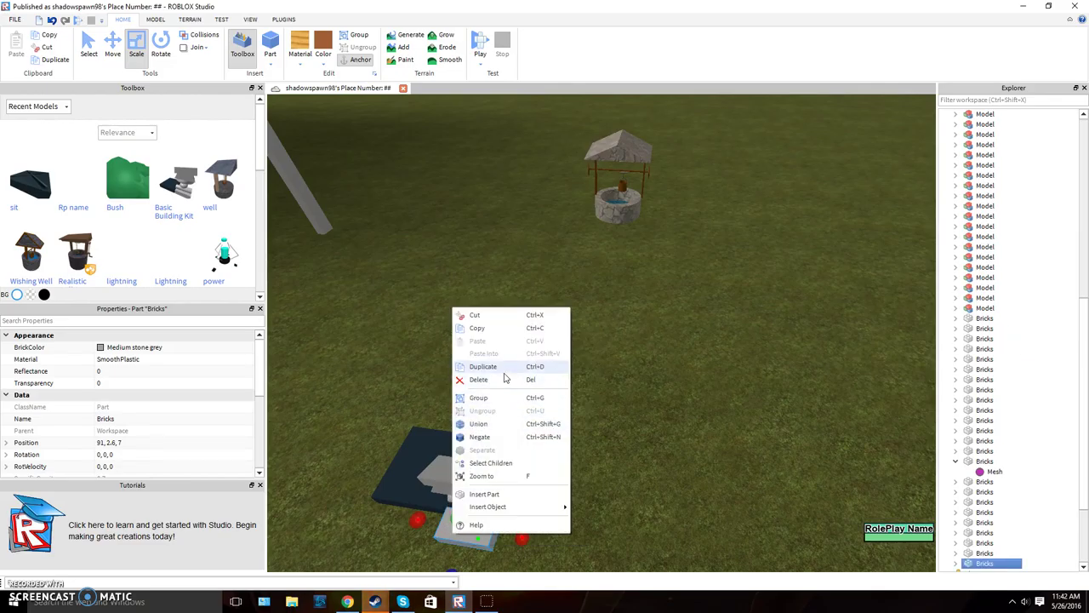
left_click(504, 372)
right_click(451, 533)
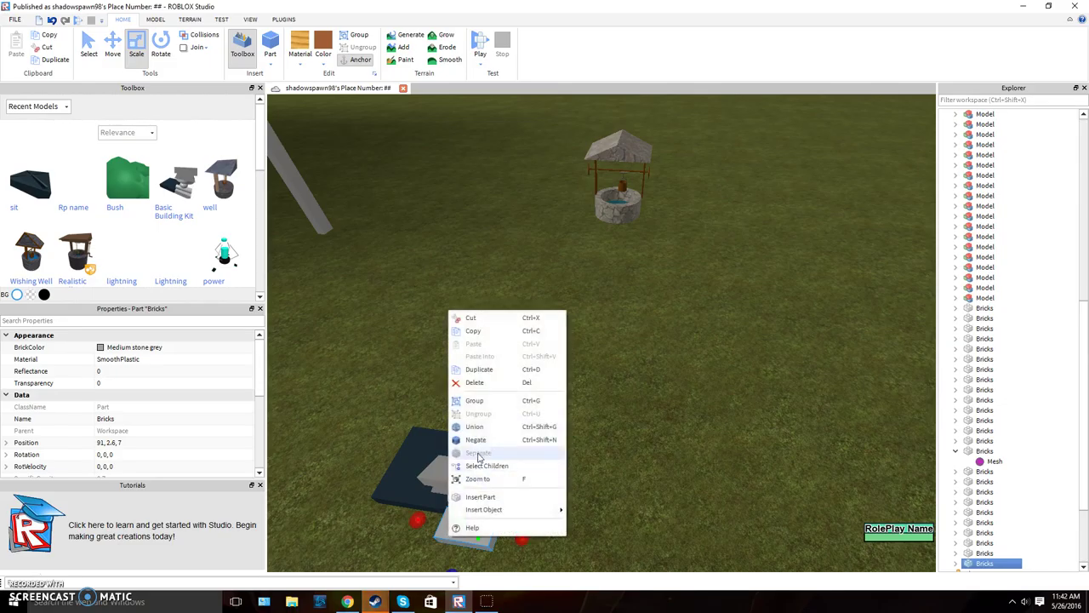
left_click(507, 371)
right_click(467, 536)
left_click(507, 372)
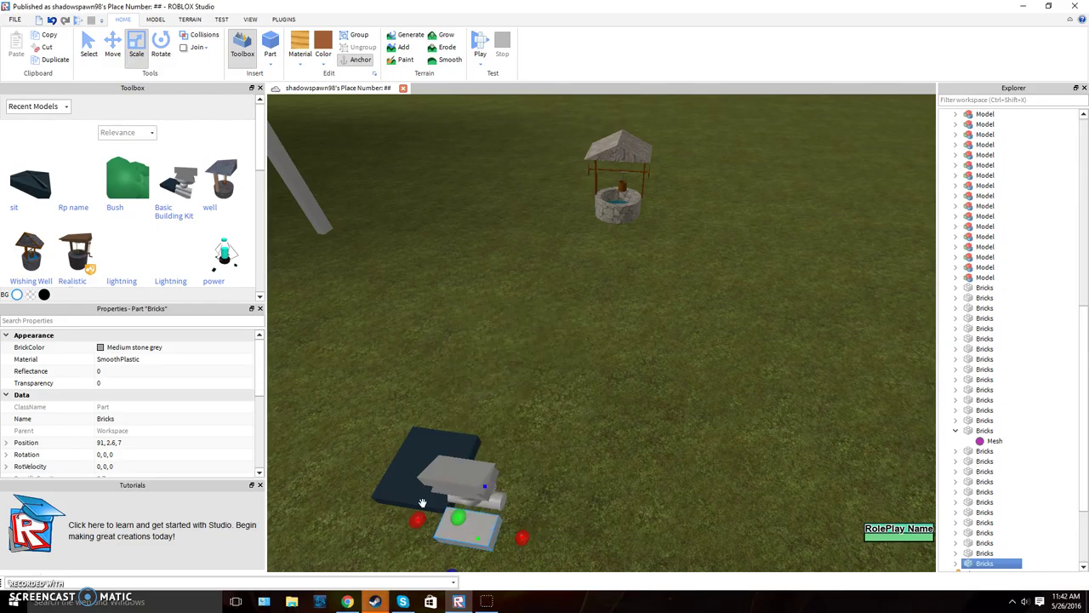
right_click(452, 539)
left_click(507, 372)
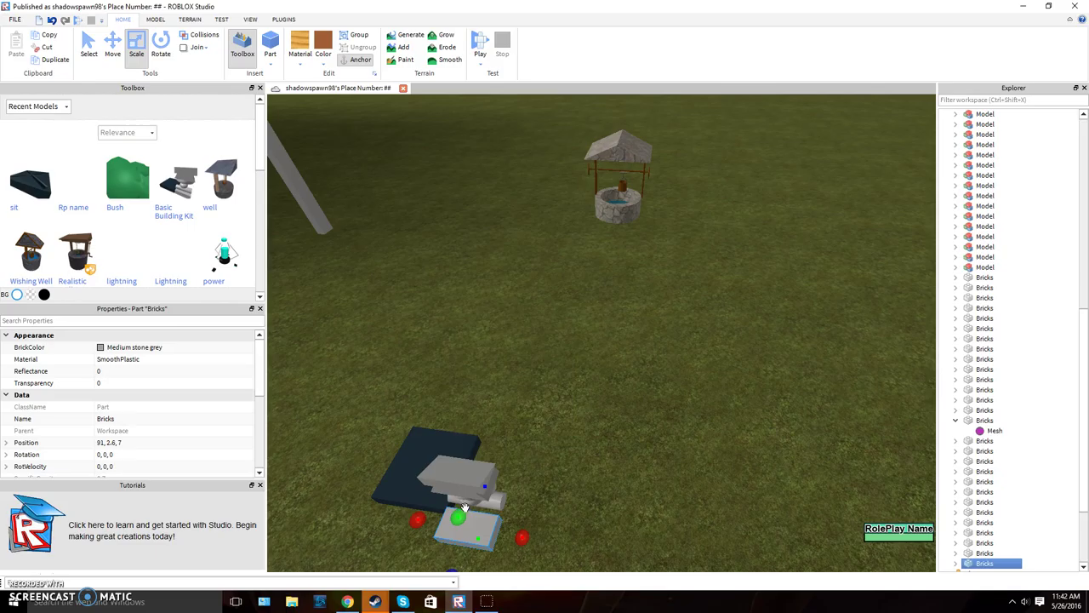
right_click(485, 542)
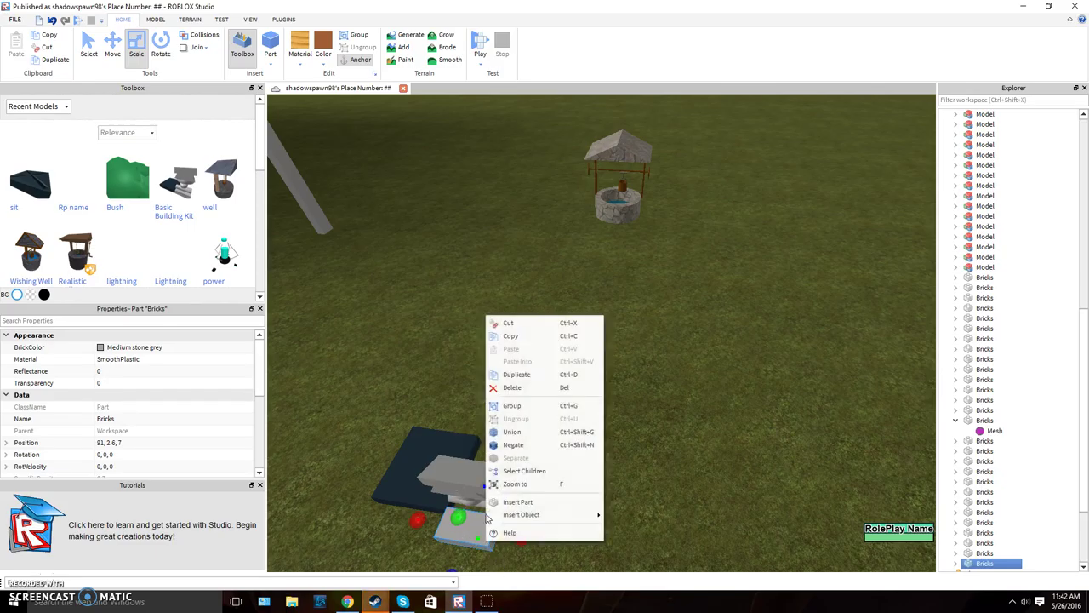
left_click(562, 376)
right_click_drag(486, 529, 489, 531)
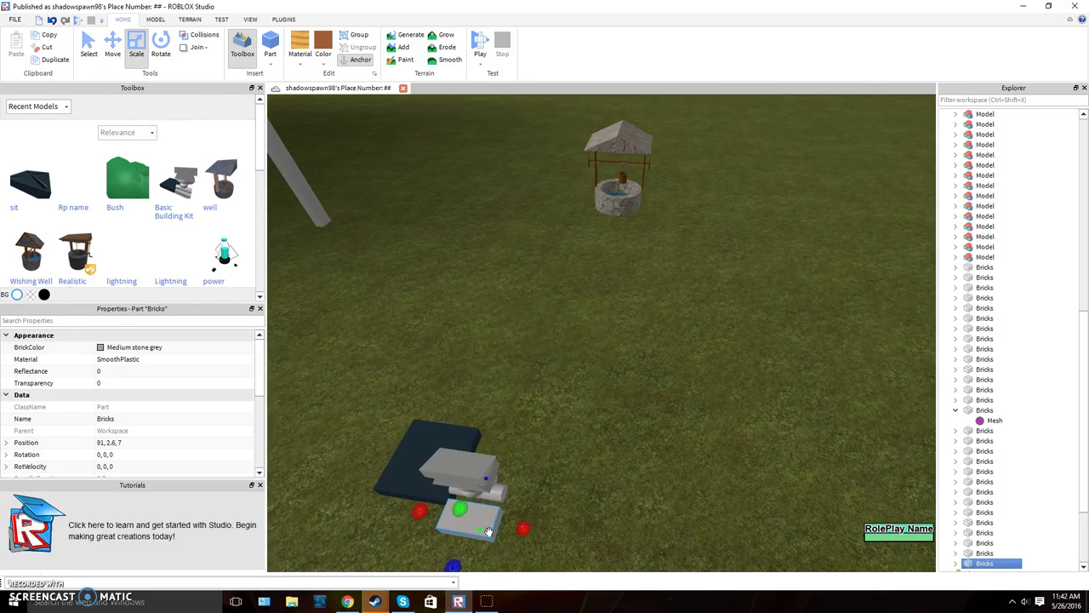
right_click(467, 517)
left_click(510, 352)
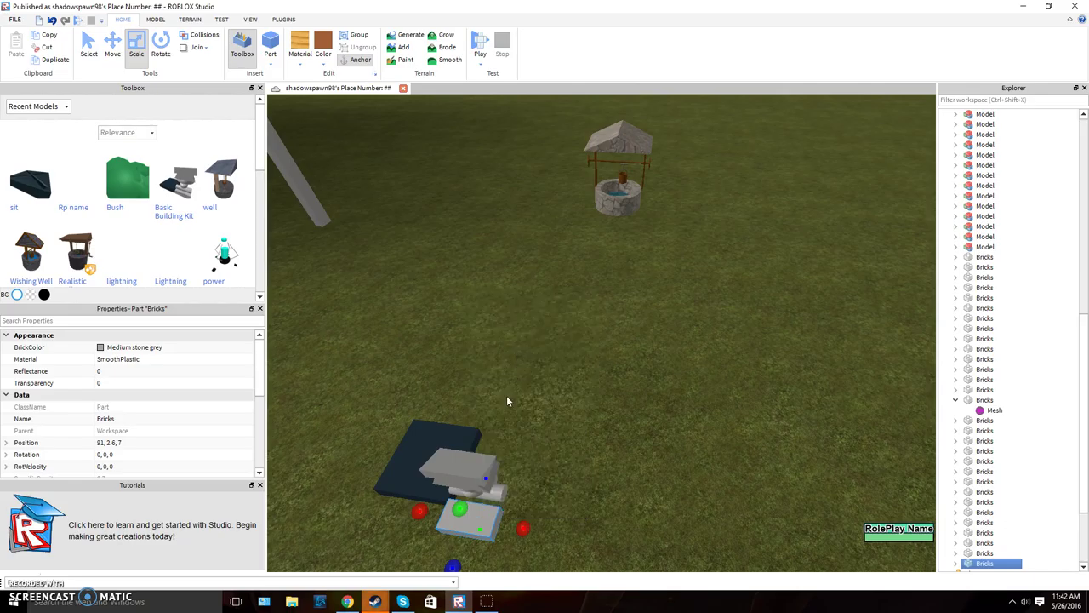
right_click(488, 516)
left_click(520, 358)
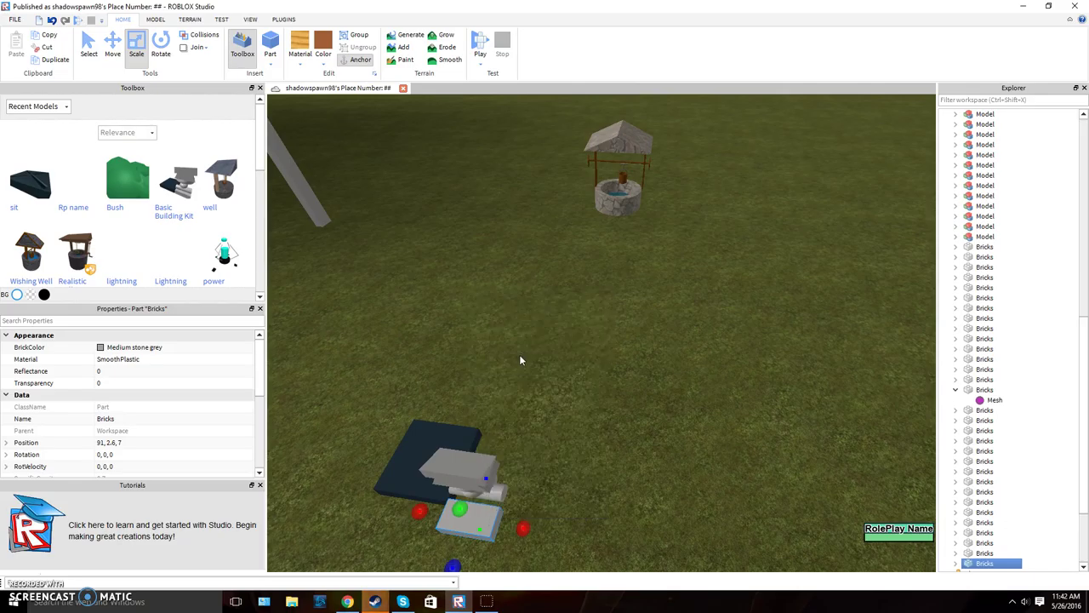
right_click(469, 523)
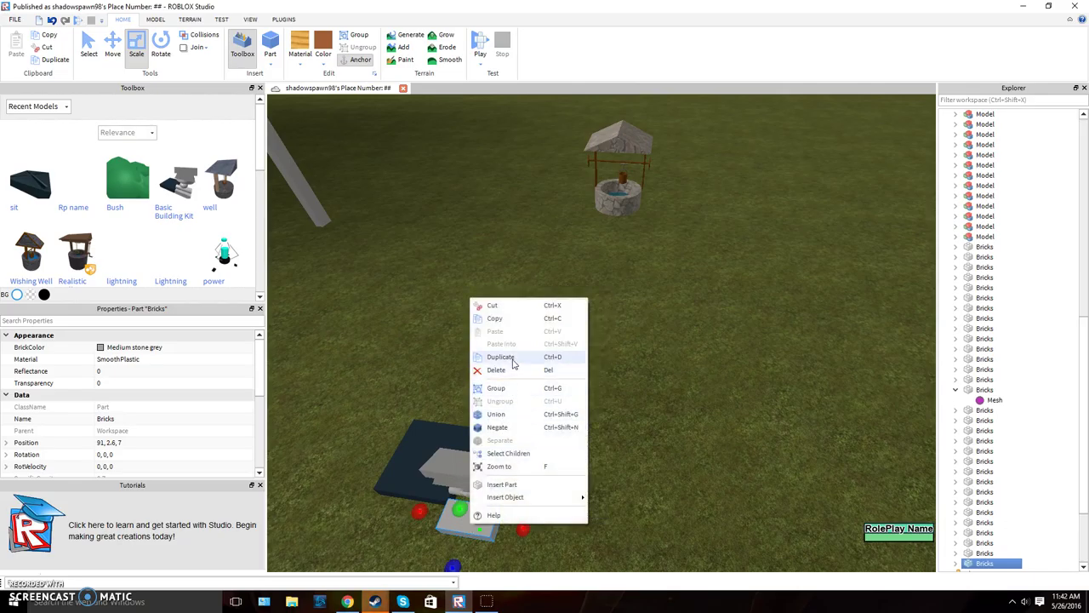
left_click(500, 357)
right_click_drag(483, 521, 542, 474)
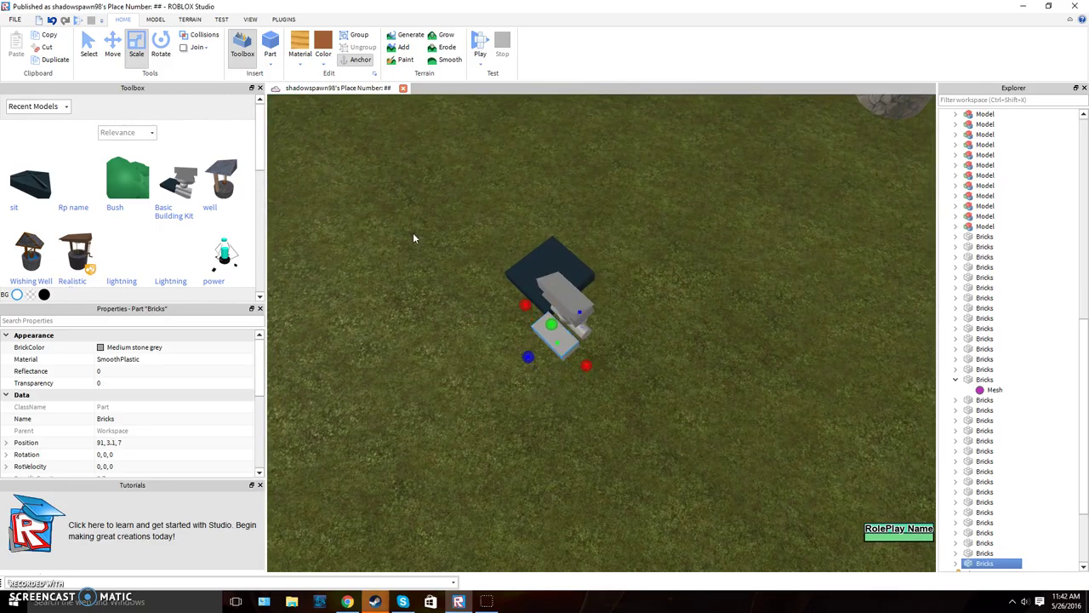
left_click(89, 46)
left_click_drag(550, 340, 584, 345)
right_click_drag(589, 351, 584, 346)
left_click_drag(584, 346, 584, 347)
right_click_drag(584, 345, 585, 347)
left_click_drag(585, 348, 645, 372)
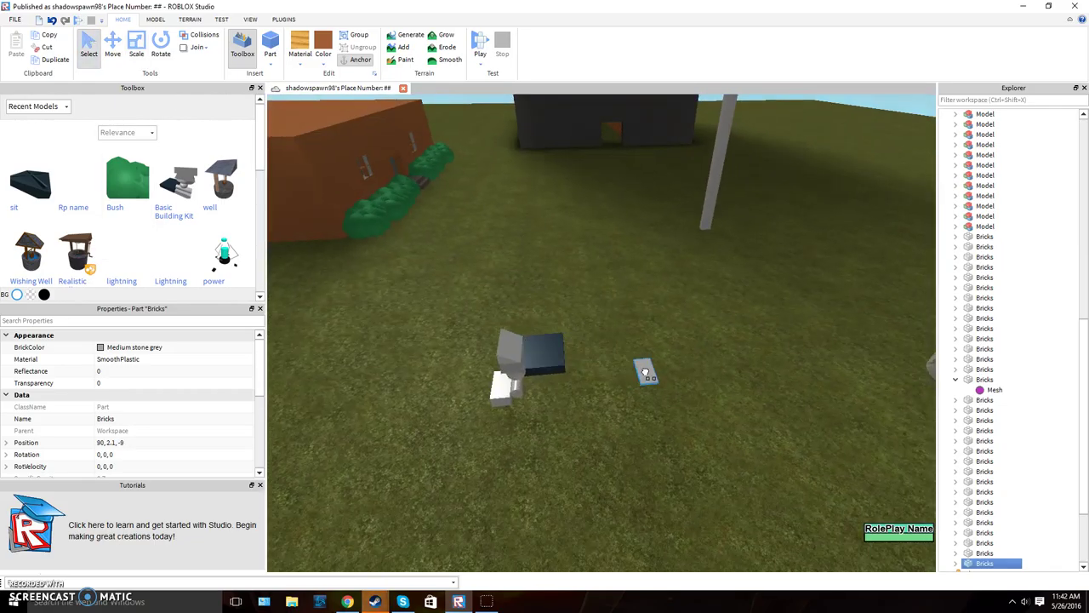
left_click(112, 42)
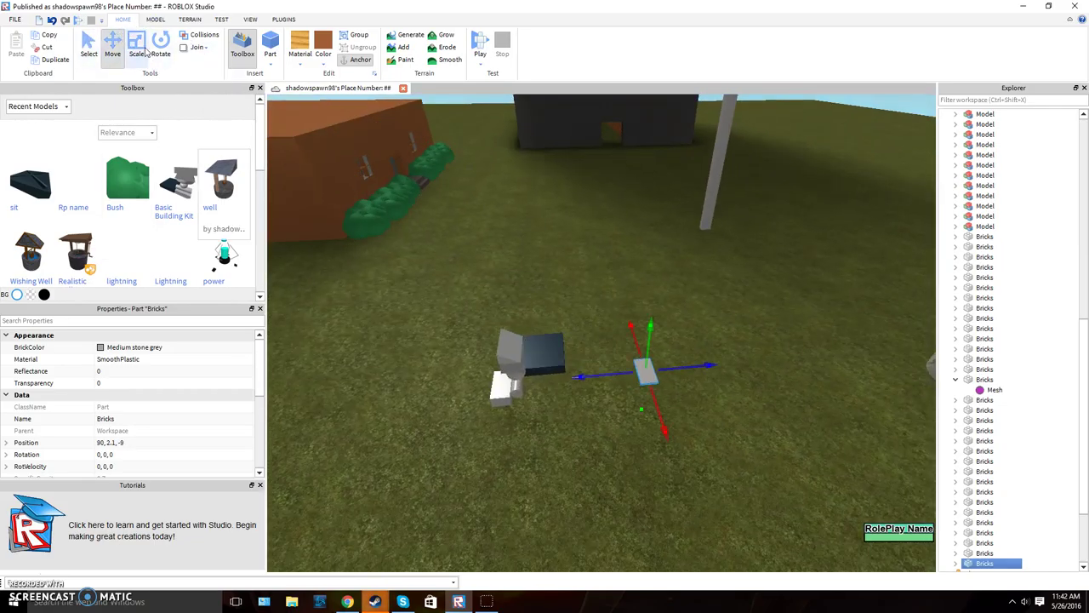
left_click(139, 45)
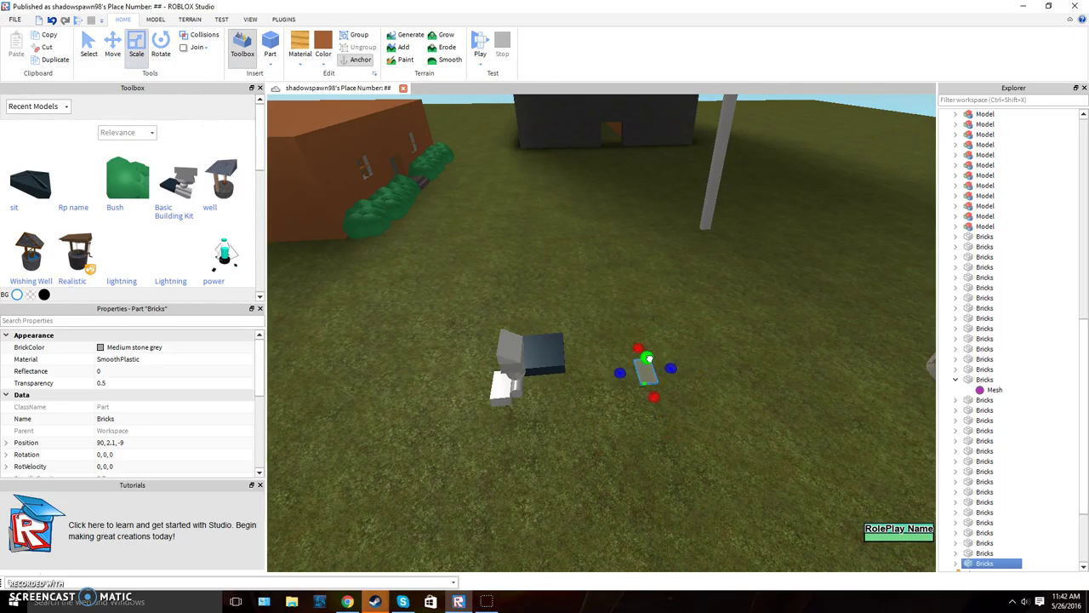
left_click_drag(645, 383, 651, 376)
right_click_drag(652, 377, 663, 373)
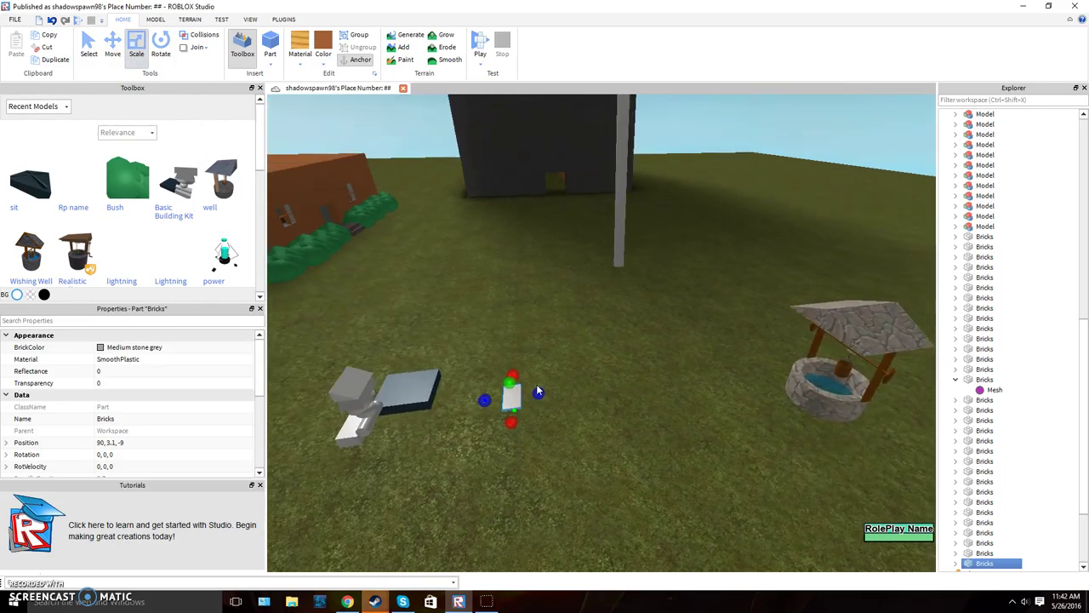
mouse_move(513, 382)
left_mouse_down()
mouse_move(511, 370)
mouse_move(513, 380)
mouse_move(524, 372)
left_mouse_up()
right_click(507, 381)
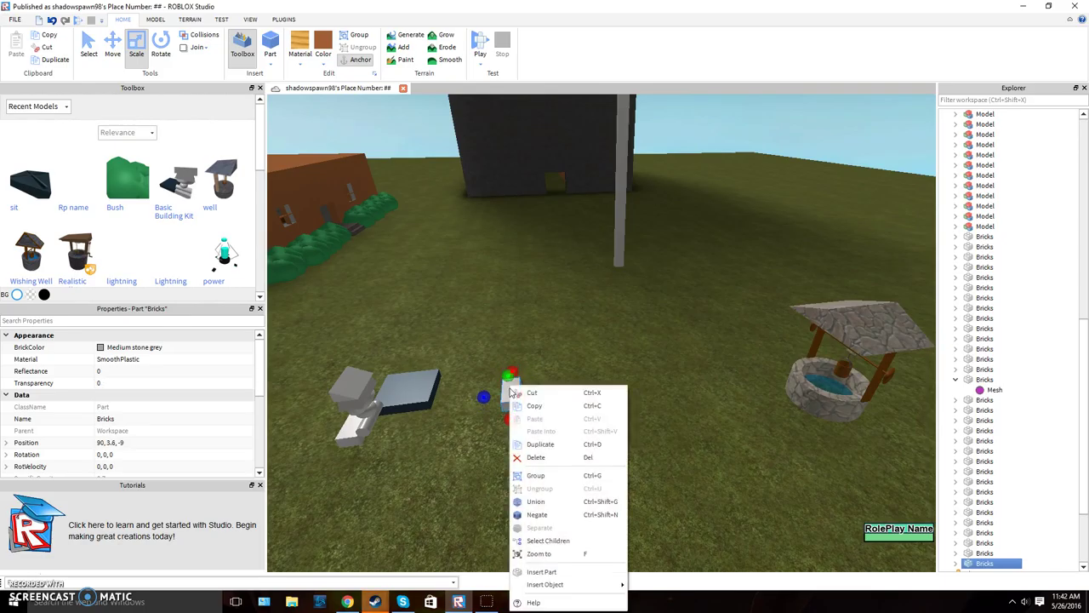
left_click(527, 460)
Step: Bring another grey brick from the building kit to the tall column and attach it partway up at 50.2, 30, -31.6
key("a")
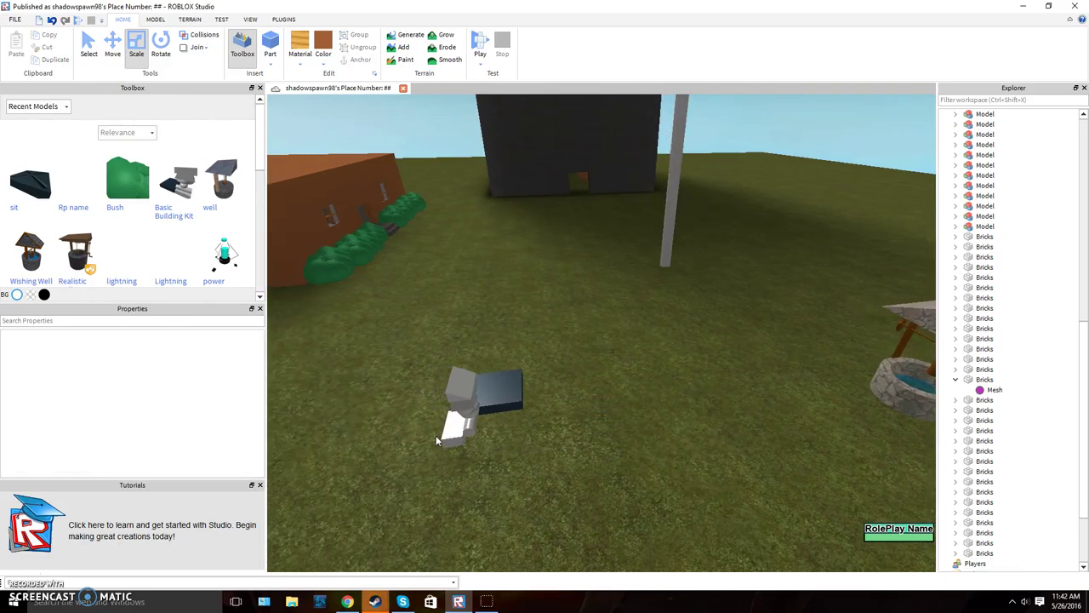
left_click_drag(452, 424, 614, 391)
right_click_drag(596, 409, 615, 391)
left_click_drag(614, 392, 612, 389)
right_click_drag(615, 391, 611, 389)
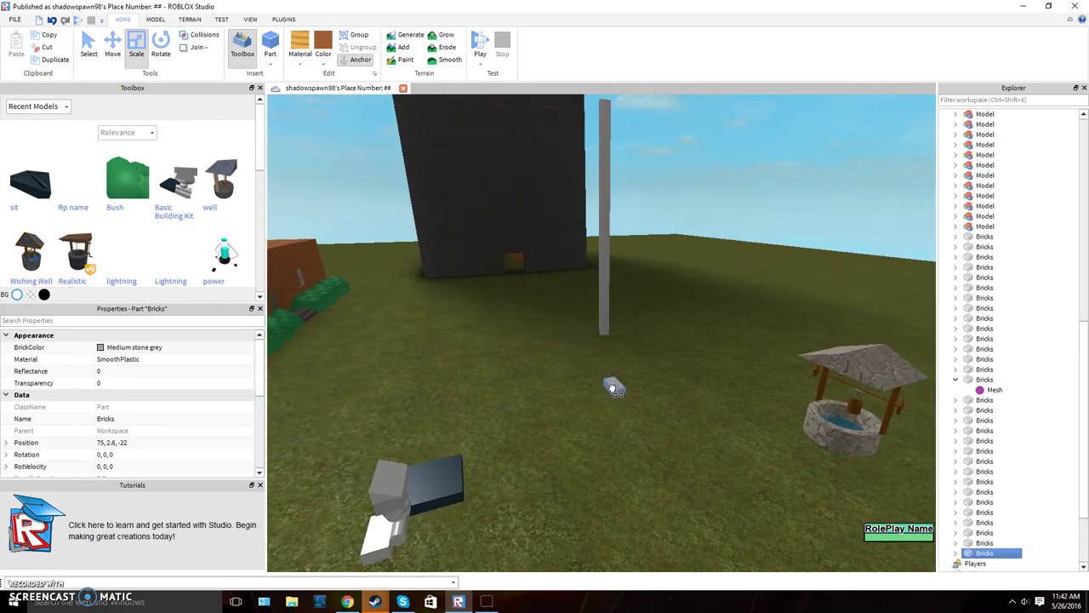
key("e")
left_click_drag(610, 408, 613, 417)
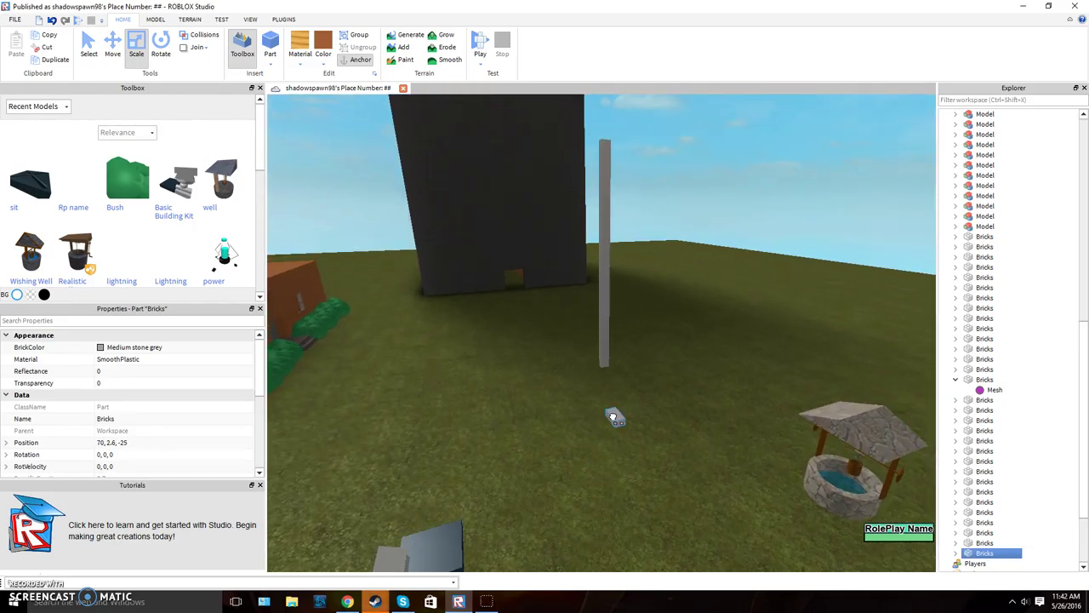
left_click_drag(619, 456, 606, 366)
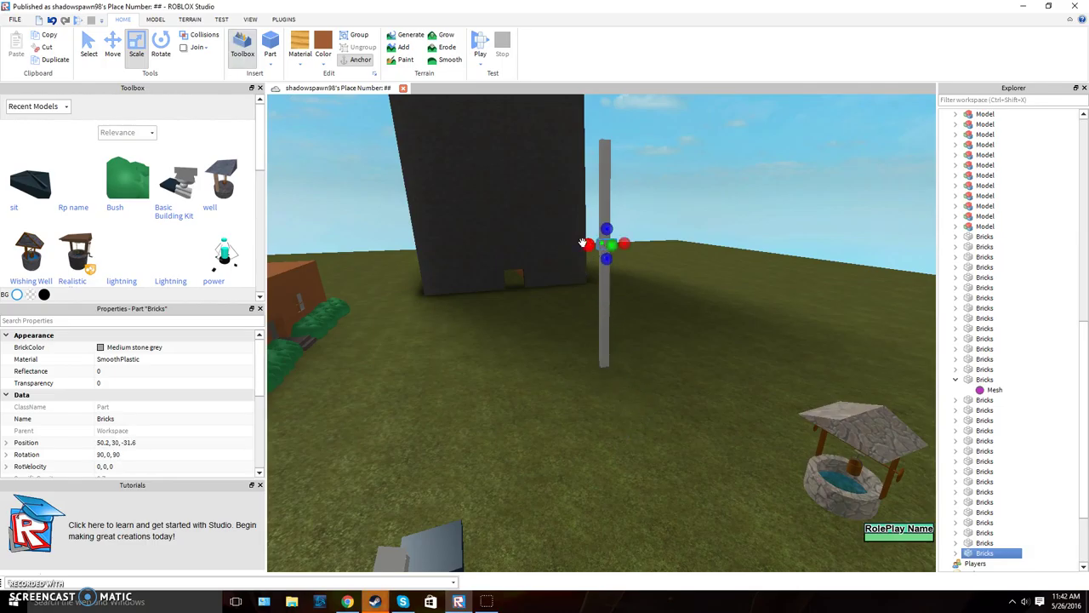
Step: Stretch the attached brick outward in both directions into a long horizontal bar crossing the column, centred at 50.2, 30, -33.1
left_click_drag(587, 244, 478, 251)
left_click_drag(629, 246, 720, 235)
key("w")
right_click_drag(666, 342, 667, 343)
key("a")
key("a")
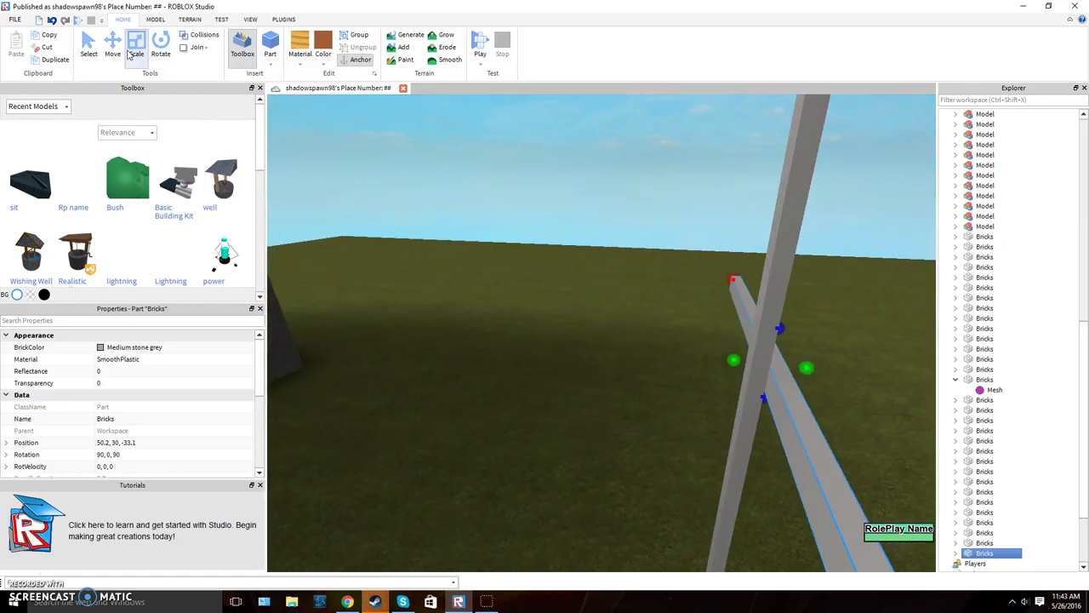
Step: Shift the horizontal bar into the upright column to 49.2, 30, -33.1 so the two form a cross
left_click(116, 53)
left_click_drag(719, 361, 706, 360)
key("d")
right_click_drag(733, 362, 734, 362)
key("s")
right_click_drag(498, 244, 498, 244)
key("s")
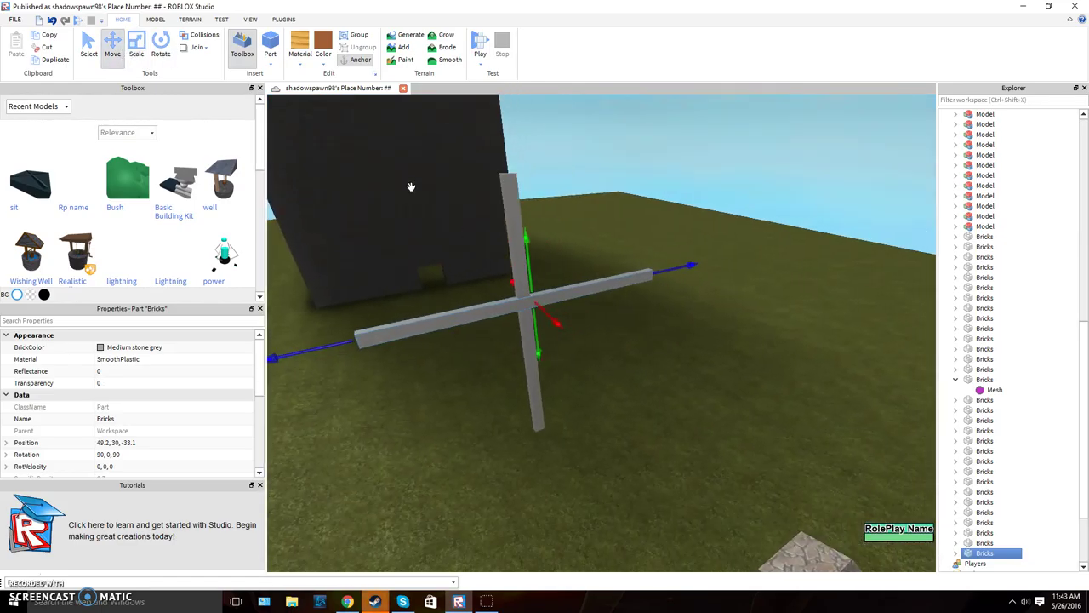
Step: Pull the hall's smoky grey cobblestone wall out of the building to -10, 59.6, -12
left_click_drag(411, 184, 596, 311)
key("a")
right_click_drag(554, 443, 666, 344)
key("s")
right_click_drag(831, 335, 832, 336)
key("s")
left_click_drag(832, 335, 563, 140)
left_click_drag(510, 211, 618, 293)
key("d")
right_click_drag(602, 294, 603, 294)
key("s")
left_click_drag(536, 331, 781, 300)
key("s")
right_click_drag(805, 298, 777, 319)
key("w")
key("d")
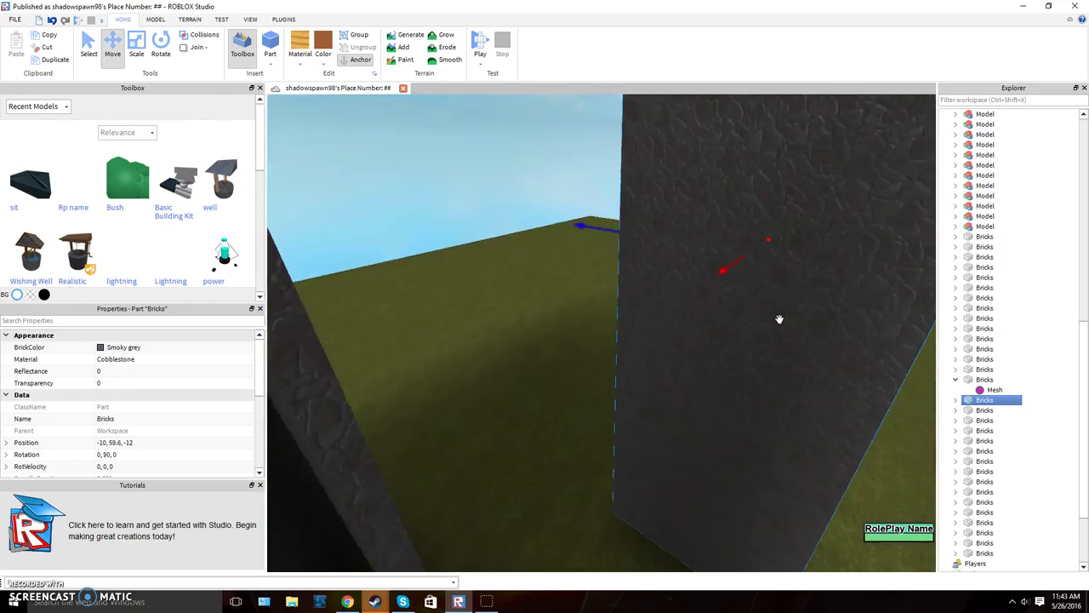
Step: Slide the cobblestone wall back into place on the hall, closing the gap with the adjoining wall
key("s")
left_click_drag(742, 304, 721, 429)
left_click_drag(841, 396, 909, 409)
left_click_drag(675, 375, 683, 405)
left_click_drag(811, 357, 860, 369)
left_click_drag(684, 381, 672, 395)
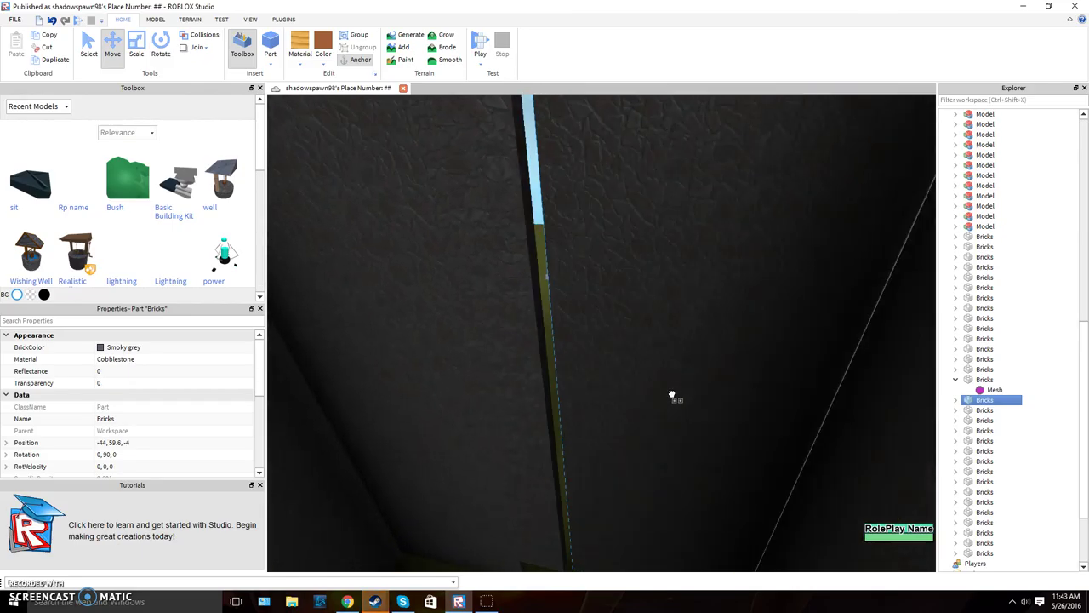
left_click_drag(514, 345, 519, 349)
scroll(617, 357, "up", 2)
left_click_drag(718, 431, 717, 450)
right_click_drag(583, 391, 551, 364)
scroll(552, 364, "down", 3)
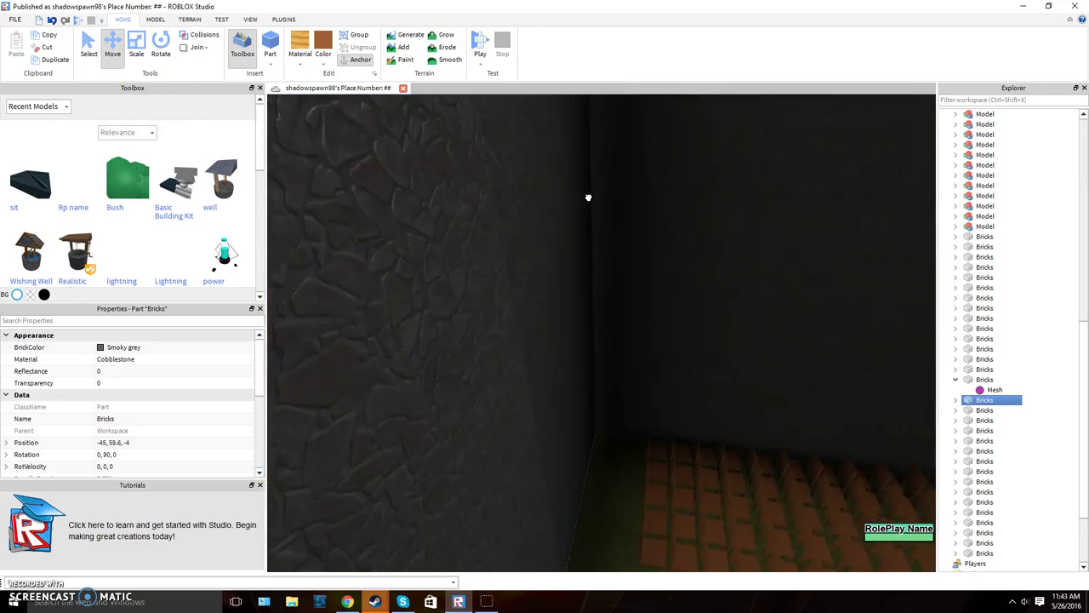
left_click_drag(594, 185, 605, 187)
right_click_drag(605, 188, 749, 305)
left_click_drag(780, 316, 790, 317)
key("a")
left_click(546, 524)
Step: Select both bars of the grey cross together and apply the Really black color and the Metal material
right_click_drag(547, 526, 552, 432)
key("w")
key("w")
key("s")
left_click_drag(725, 428, 441, 260)
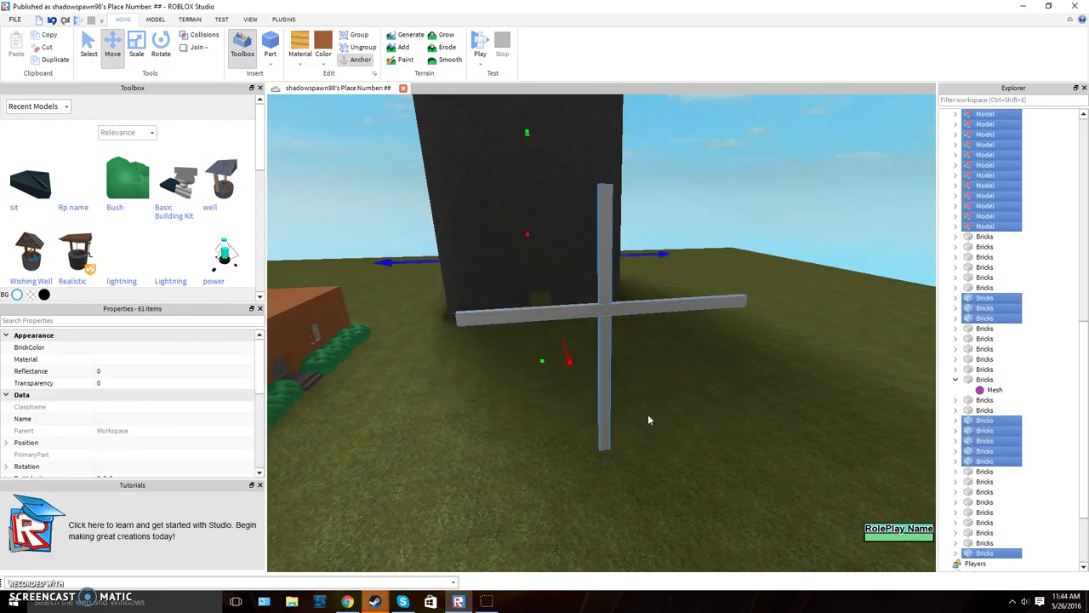
left_click(678, 414)
left_click_drag(531, 398, 511, 301)
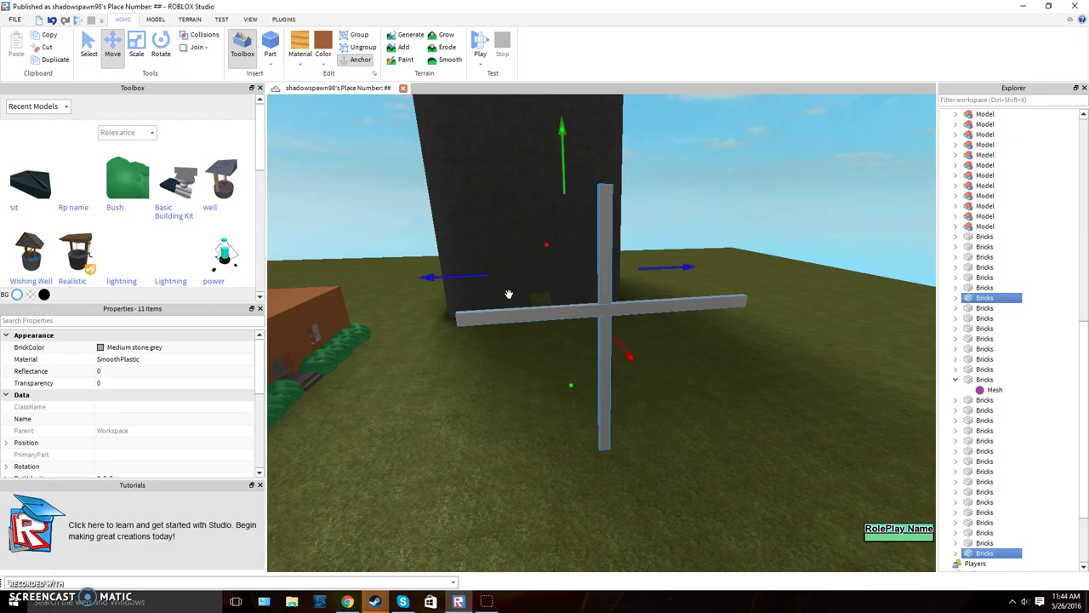
left_click(323, 56)
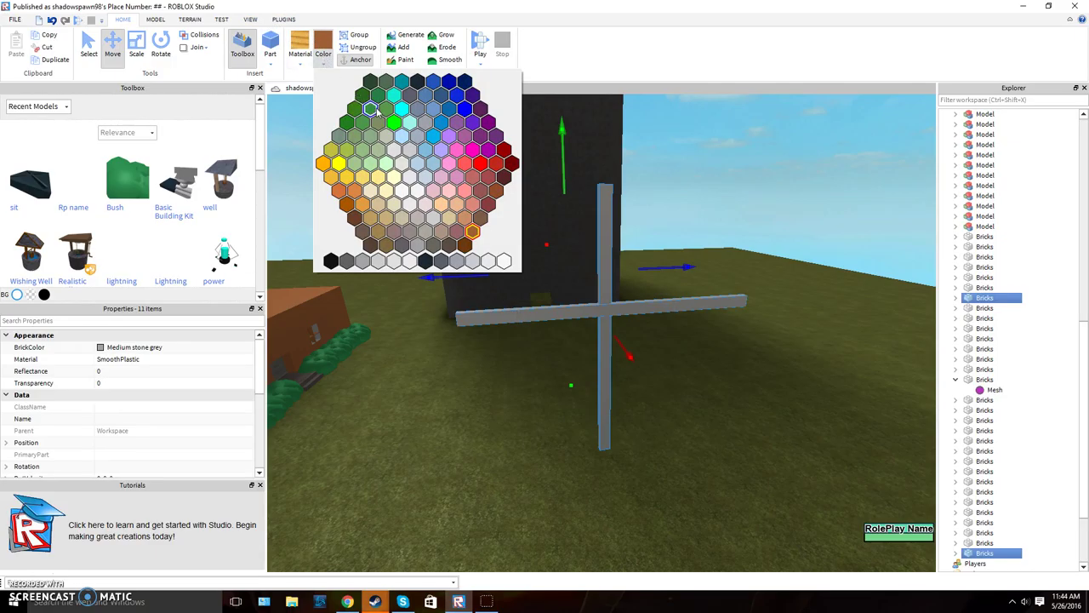
left_click(332, 260)
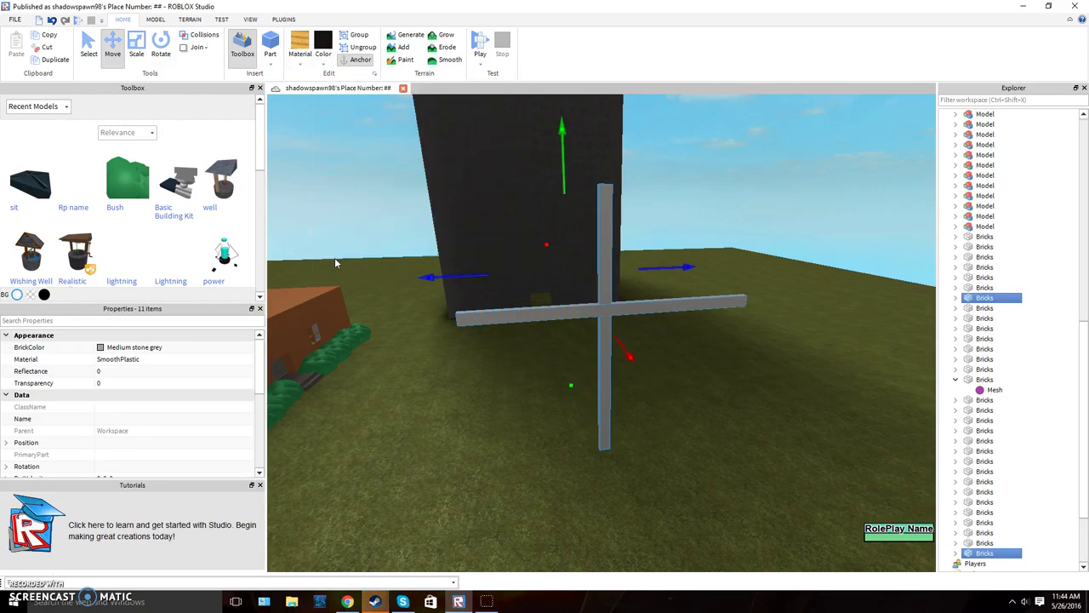
left_click(298, 54)
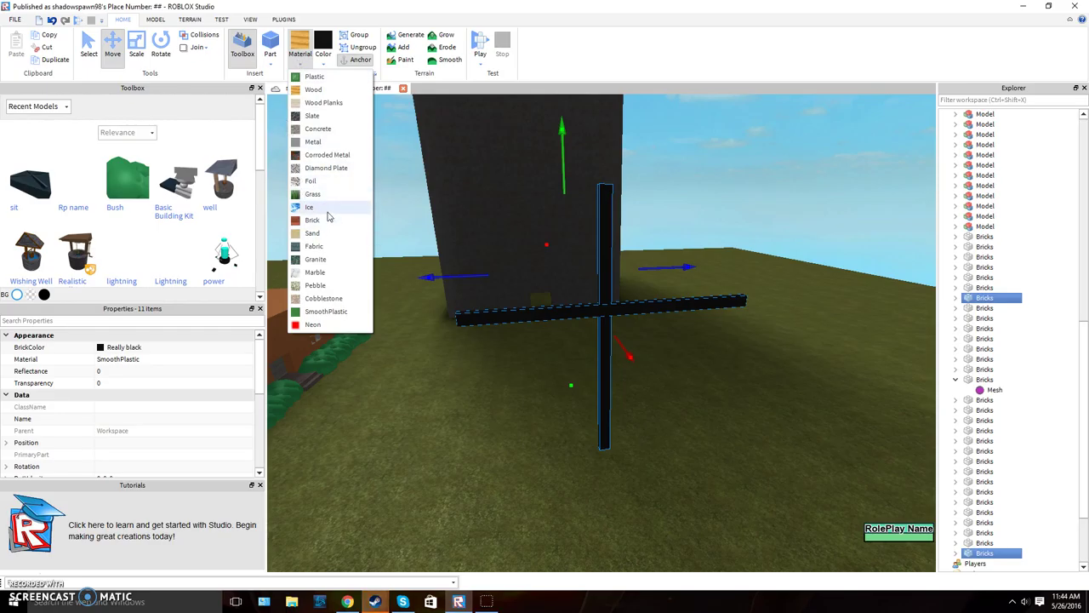
left_click(324, 146)
left_click(505, 375)
Step: Move the cross's upright bar forward and up to 50.4, 26.5, -32.6
right_click_drag(598, 382, 590, 361)
key("w")
key("d")
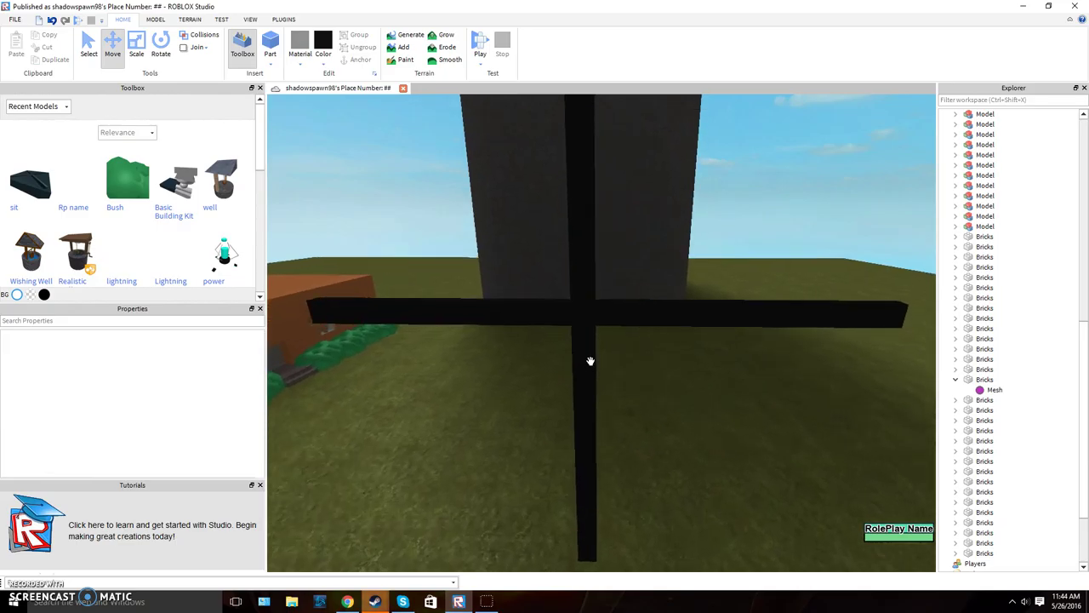
scroll(590, 361, "up", 4)
left_click(539, 372)
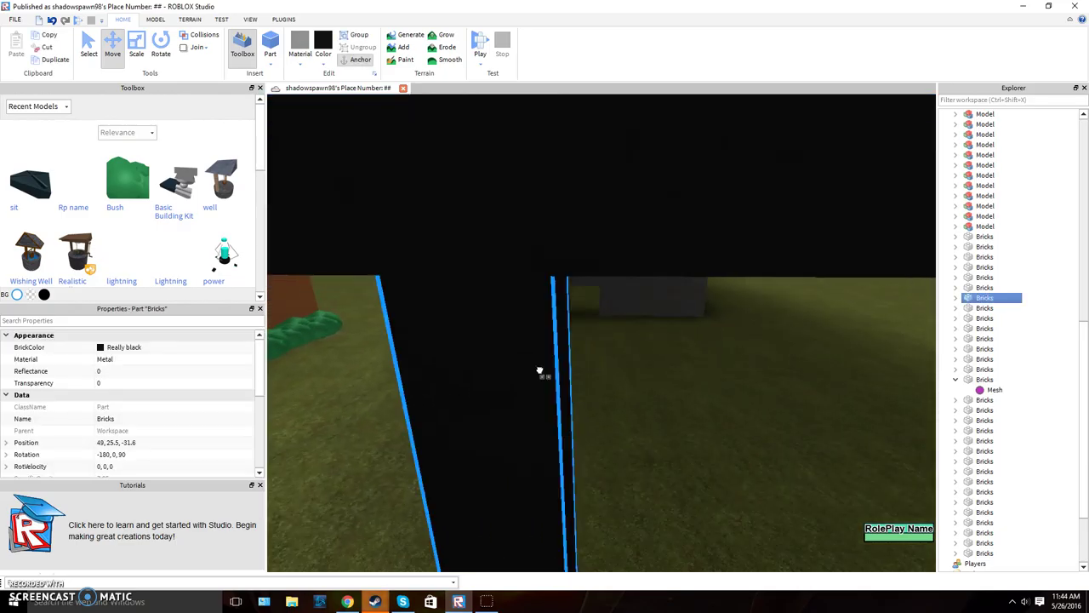
left_click_drag(540, 372, 596, 260)
scroll(589, 304, "down", 8)
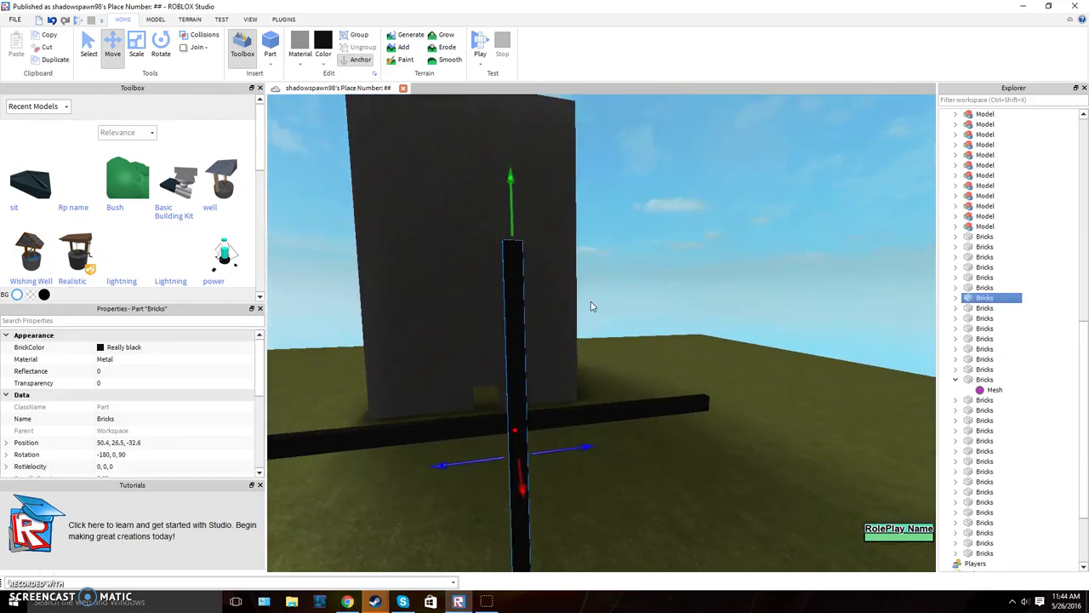
scroll(504, 289, "down", 4)
Step: Select the upright and horizontal black bars together and group them into one model
left_click_drag(678, 479, 271, 475)
scroll(425, 515, "down", 3)
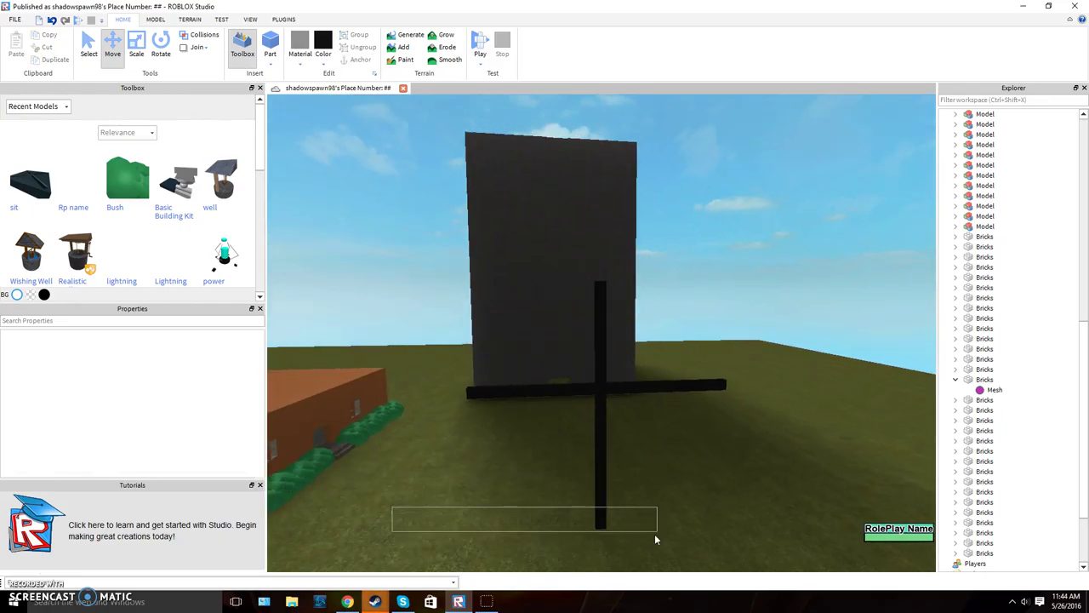
left_click_drag(726, 407, 741, 352)
left_click(784, 510)
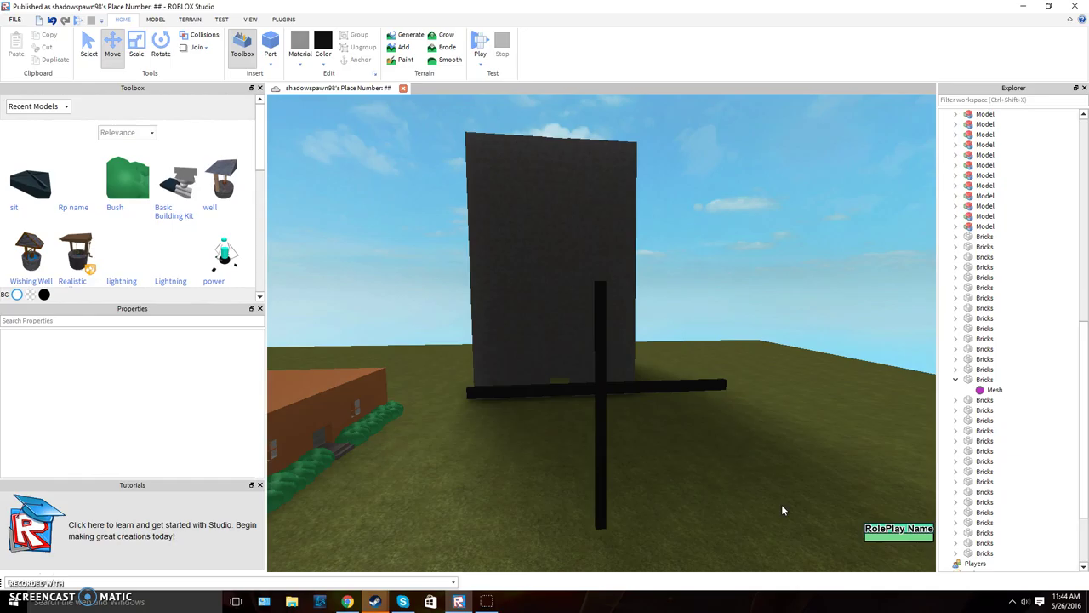
left_click_drag(627, 460, 644, 383)
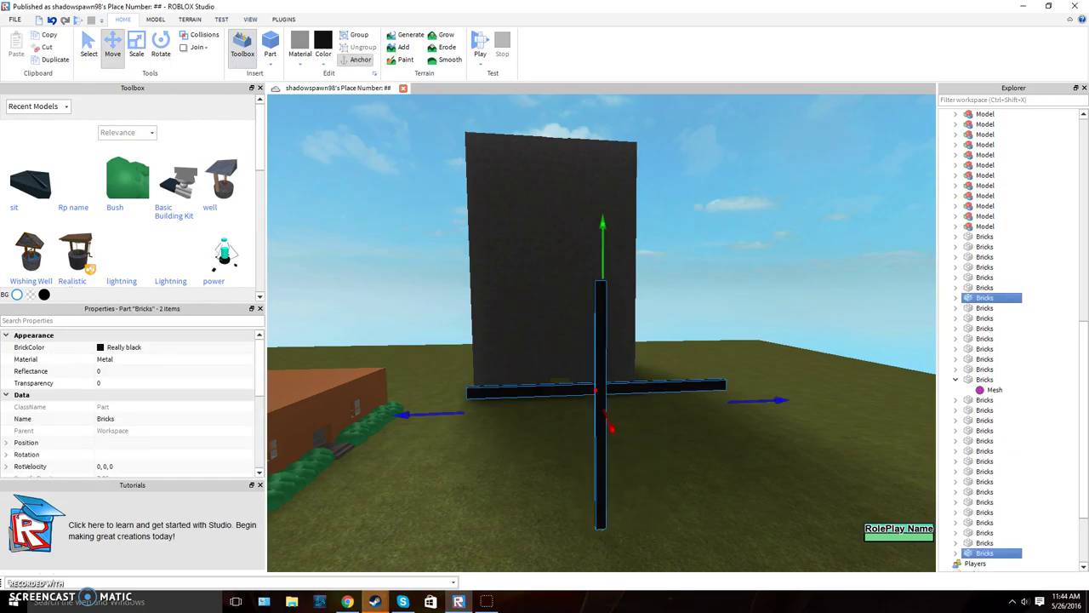
right_click(680, 439)
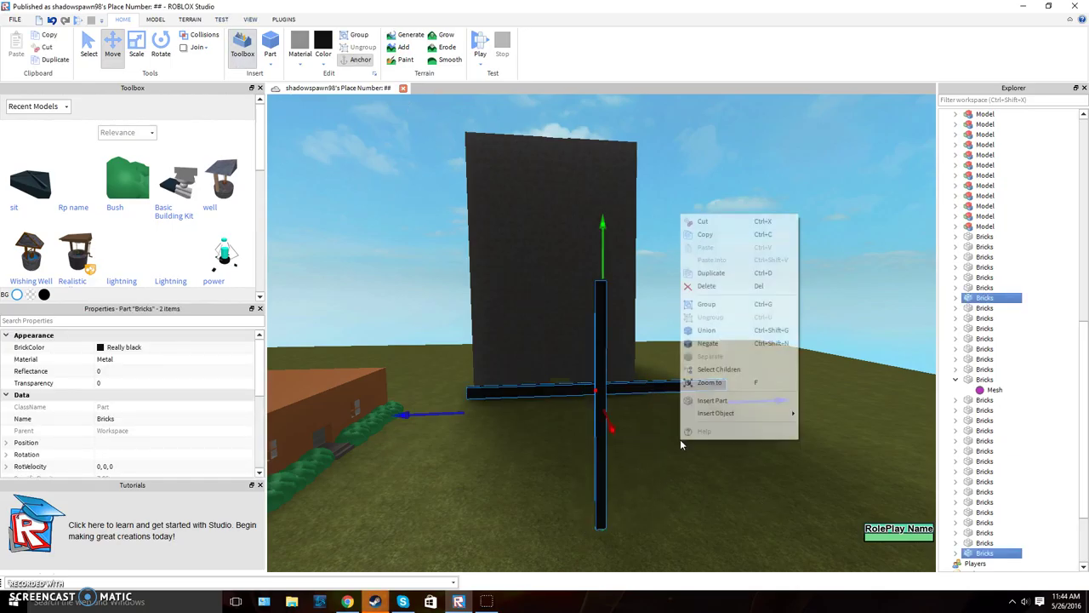
left_click(730, 311)
Step: Slide the grouped black cross along the X axis across the grass toward the hall
left_click(592, 402)
left_click(605, 388)
key("w")
key("a")
right_click_drag(470, 193, 588, 360)
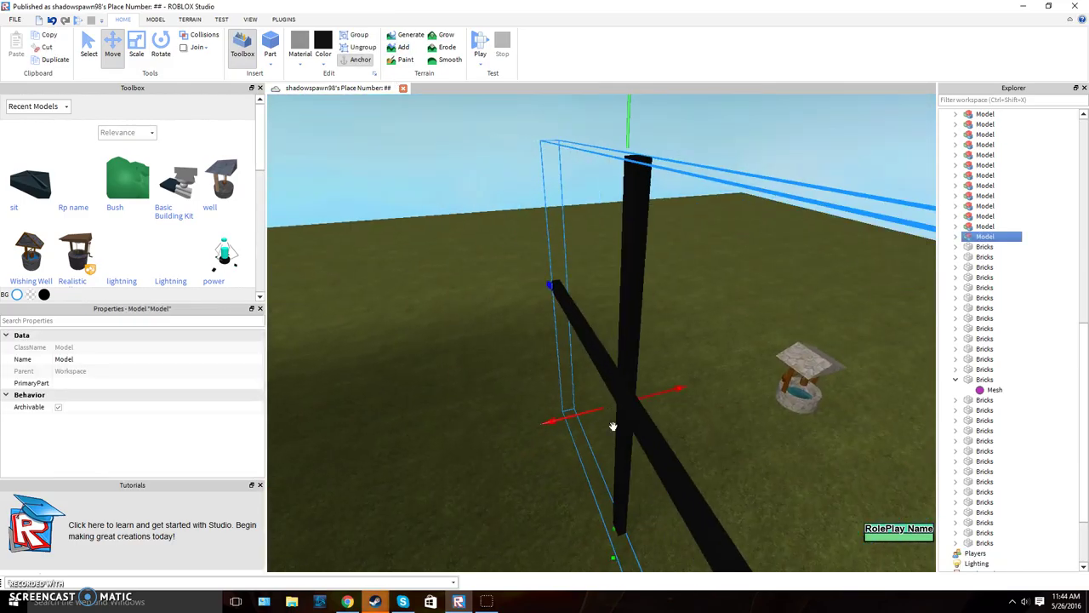
right_click_drag(584, 413, 552, 426)
left_click_drag(552, 425, 533, 230)
right_click(532, 231)
left_click(797, 452)
key("w")
right_click_drag(797, 452, 763, 380)
key("w")
key("w")
key("w")
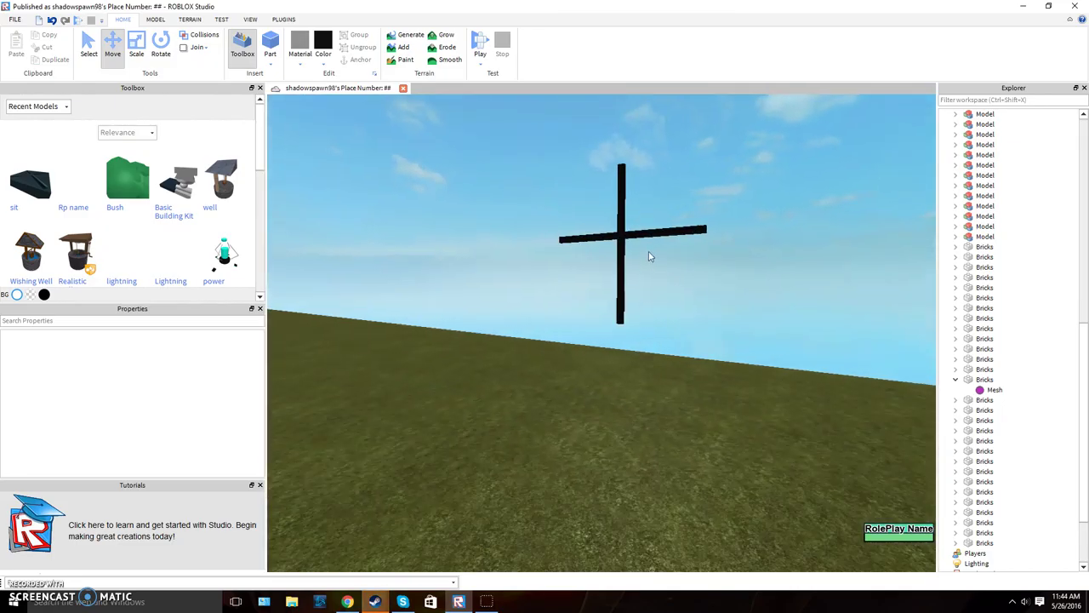
key("s")
Step: Move the cross model inside the hall and place it against the end wall with both bars exposed
left_click(618, 233)
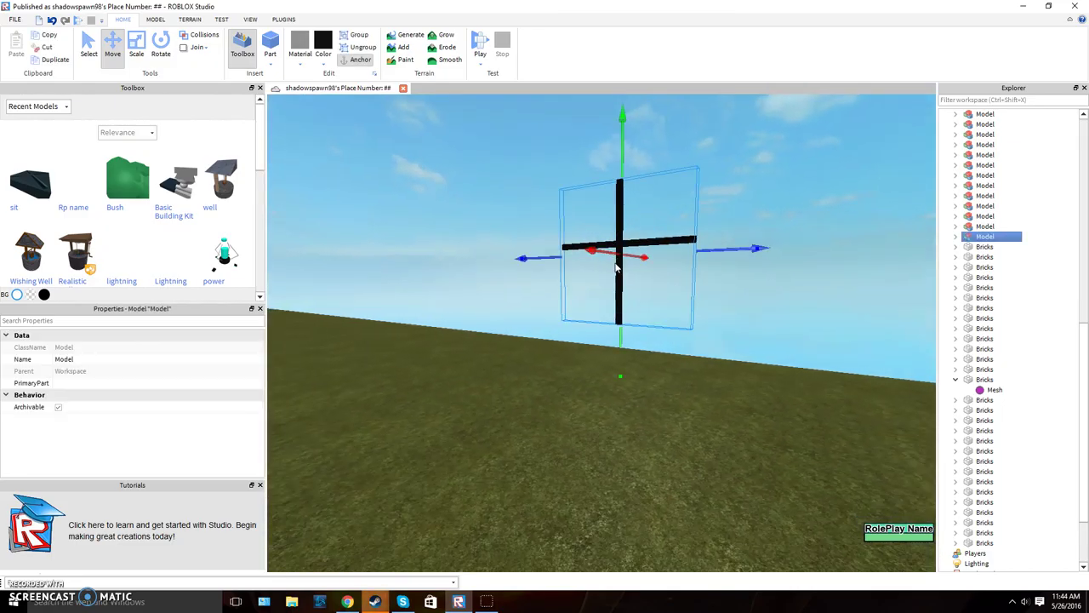
left_click_drag(602, 254, 603, 256)
right_click_drag(601, 254, 603, 256)
left_click_drag(604, 255, 418, 223)
key("a")
right_click_drag(423, 212, 423, 211)
scroll(511, 209, "down", 4)
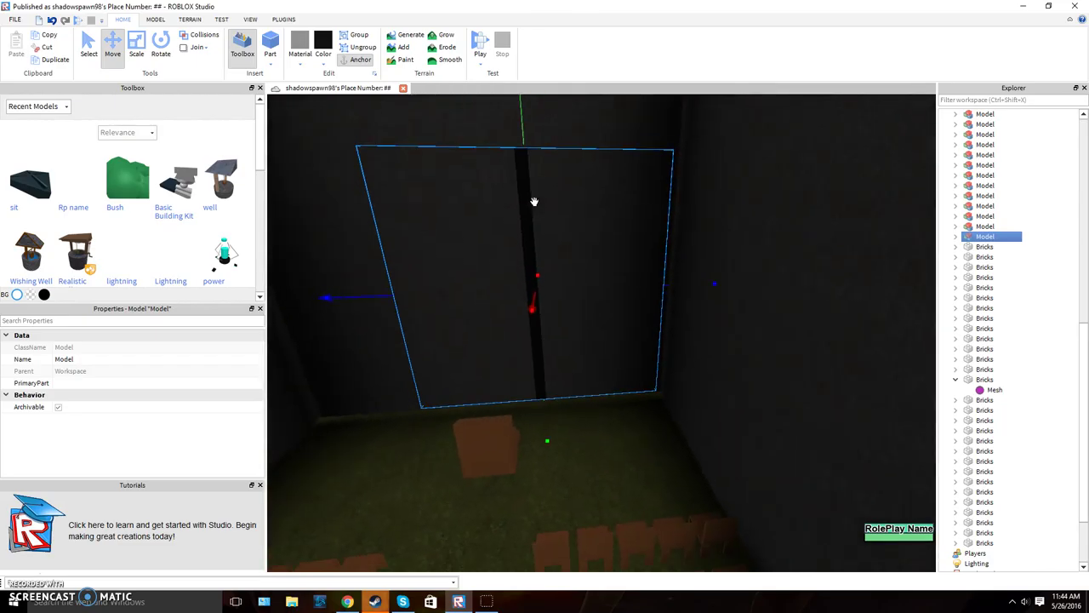
left_click_drag(529, 310, 527, 321)
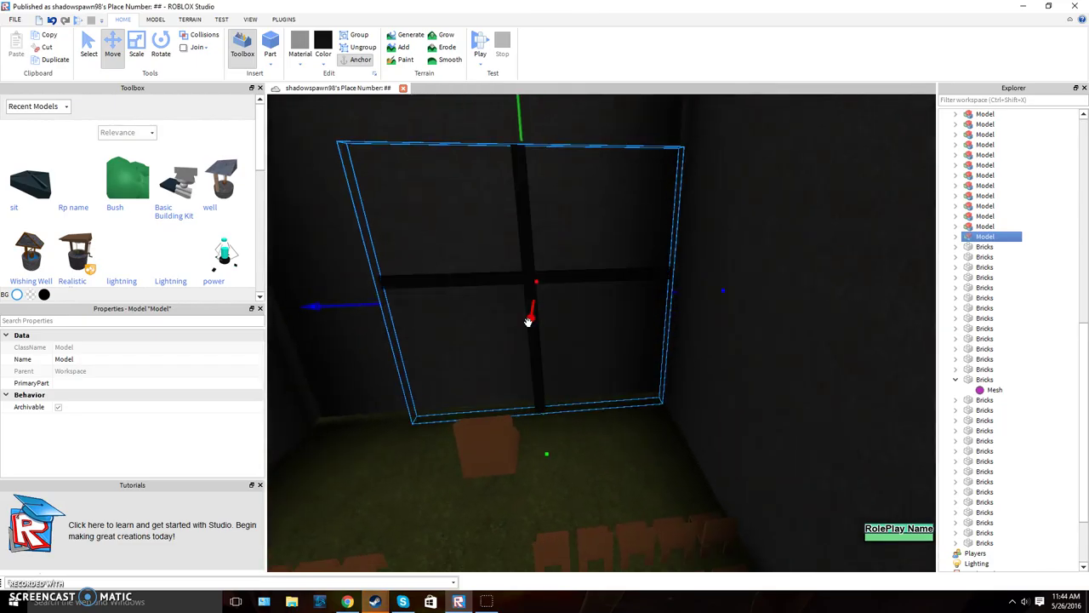
Step: Shift the cross sideways to centre it on the hall's end wall and push it back against the wall surface
left_click_drag(352, 312, 289, 317)
right_click_drag(372, 287, 372, 286)
key("d")
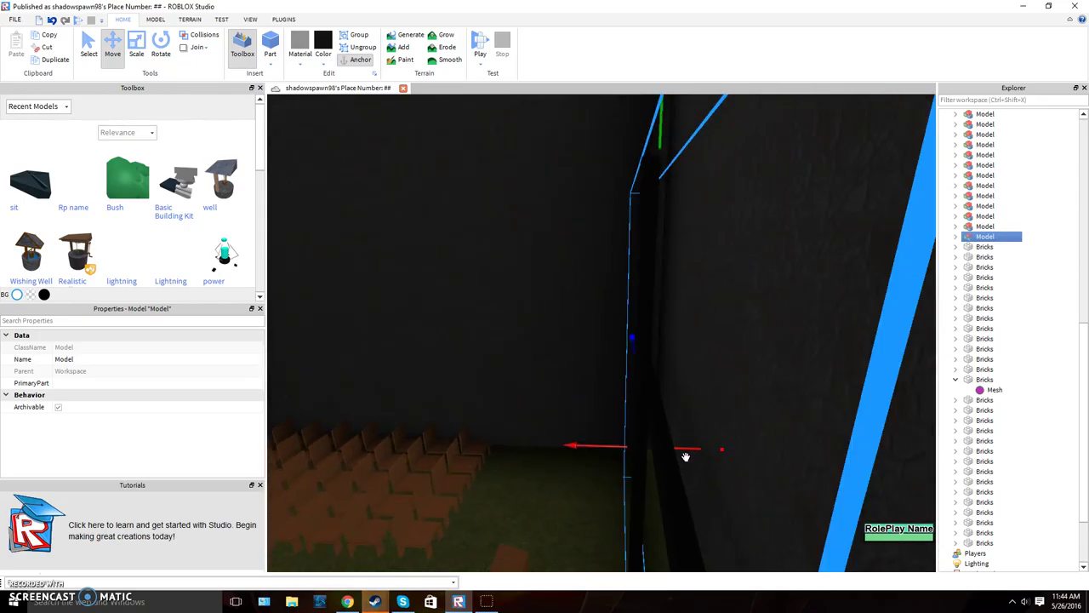
left_click_drag(686, 457, 734, 449)
right_click_drag(746, 520, 747, 520)
left_click(605, 520)
key("s")
right_click_drag(613, 518, 612, 512)
key("w")
right_click_drag(585, 394, 585, 393)
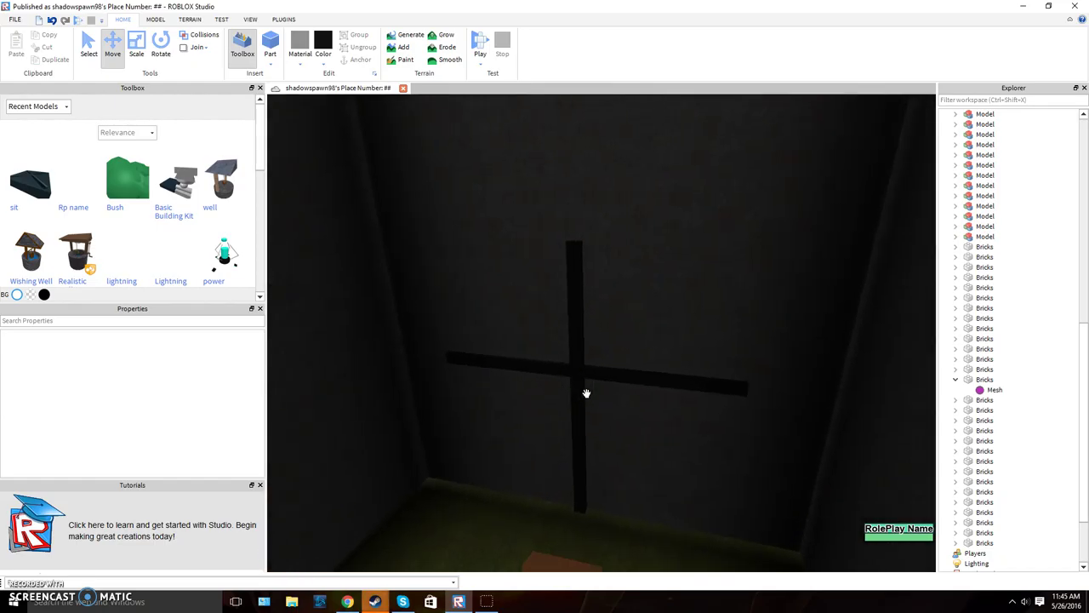
Step: Duplicate the black cross model and move the copy out of the hall onto the grass beside the outer wall
left_click(584, 388)
right_click(583, 383)
left_click(614, 446)
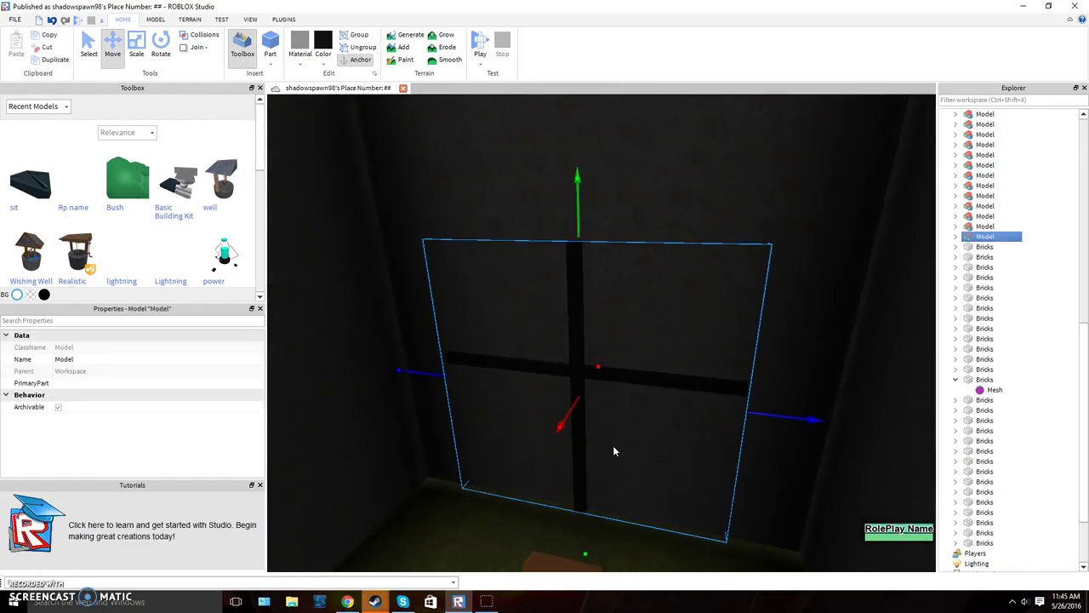
left_click_drag(594, 372, 430, 443)
right_click_drag(511, 423, 431, 443)
left_click_drag(431, 443, 571, 102)
right_click_drag(603, 168, 605, 146)
key("w")
right_click_drag(651, 396, 649, 398)
key("s")
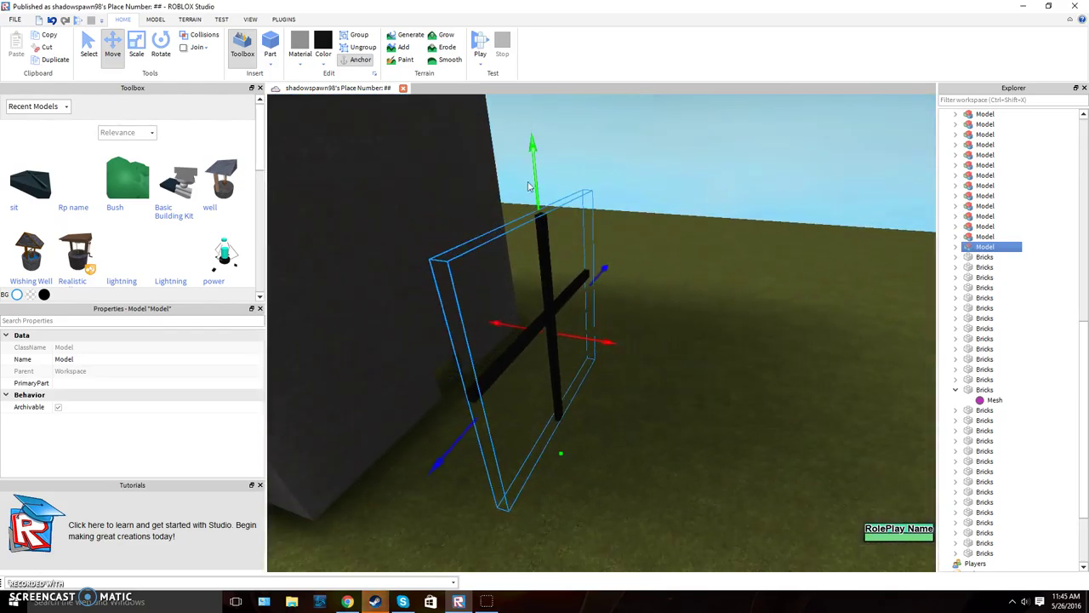
Step: Raise the cross copy from the grass and push it flat against the hall's outer wall
left_click_drag(534, 161, 579, 101)
right_click_drag(555, 132, 580, 101)
left_click_drag(580, 102, 578, 102)
right_click_drag(579, 101, 578, 102)
left_click_drag(577, 102, 567, 216)
key("w")
mouse_move(567, 216)
right_mouse_down()
mouse_move(524, 250)
mouse_move(573, 216)
right_mouse_up()
left_click_drag(602, 182, 344, 245)
key("d")
right_click_drag(384, 252, 724, 579)
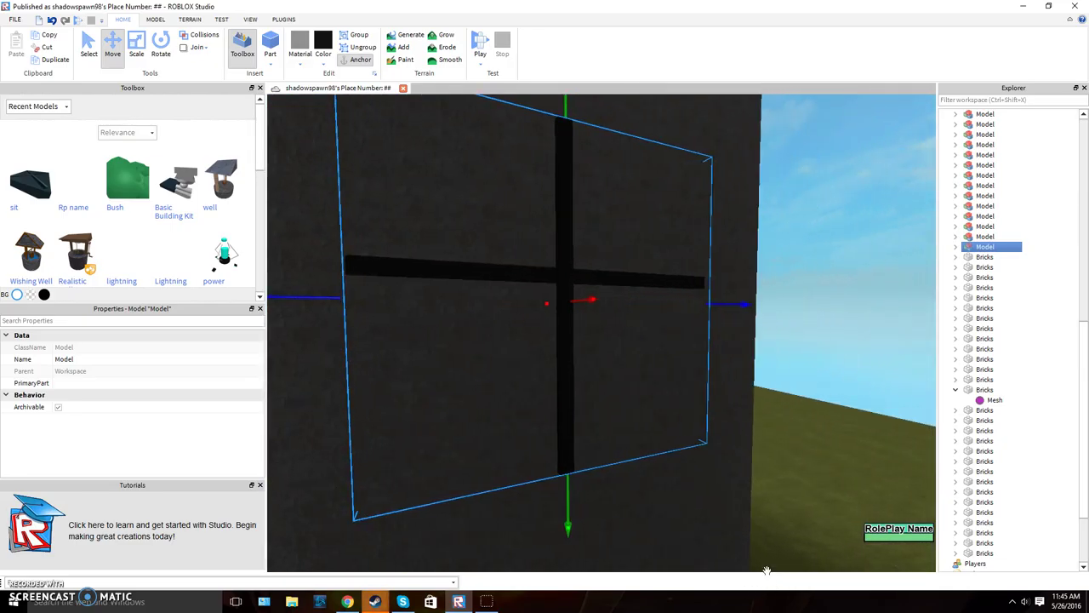
Step: Try to scale the cross copy on the outer wall and return it to the grass beside the hall
left_click(749, 557)
left_click(565, 234)
key("a")
right_click_drag(559, 250, 576, 255)
right_click_drag(392, 188, 540, 289)
scroll(423, 250, "up", 2)
scroll(484, 277, "down", 2)
scroll(540, 290, "down", 3)
left_click_drag(564, 337, 592, 376)
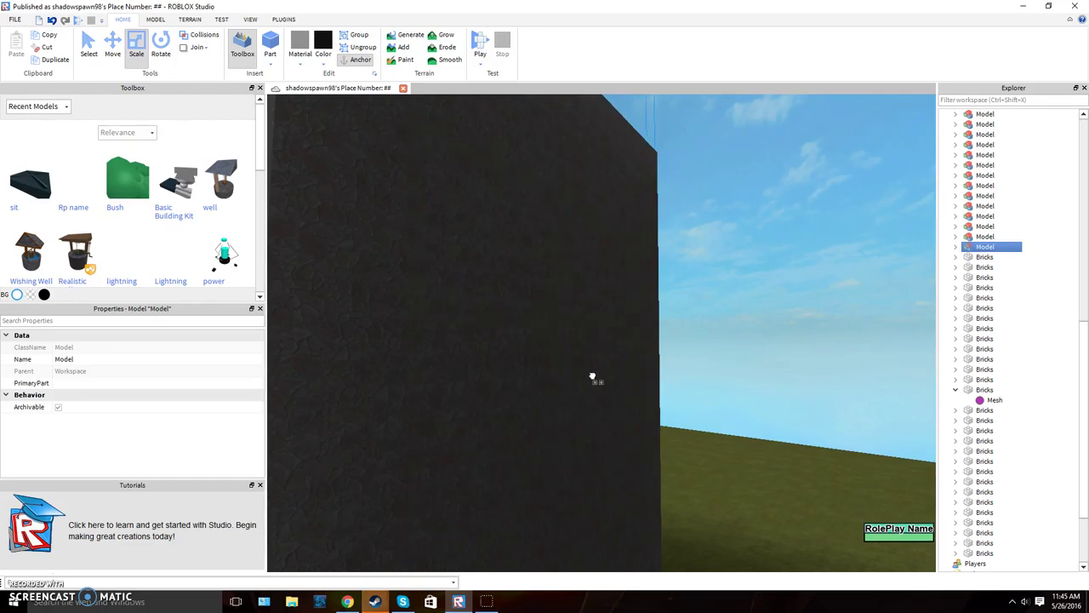
left_click_drag(751, 559, 661, 438)
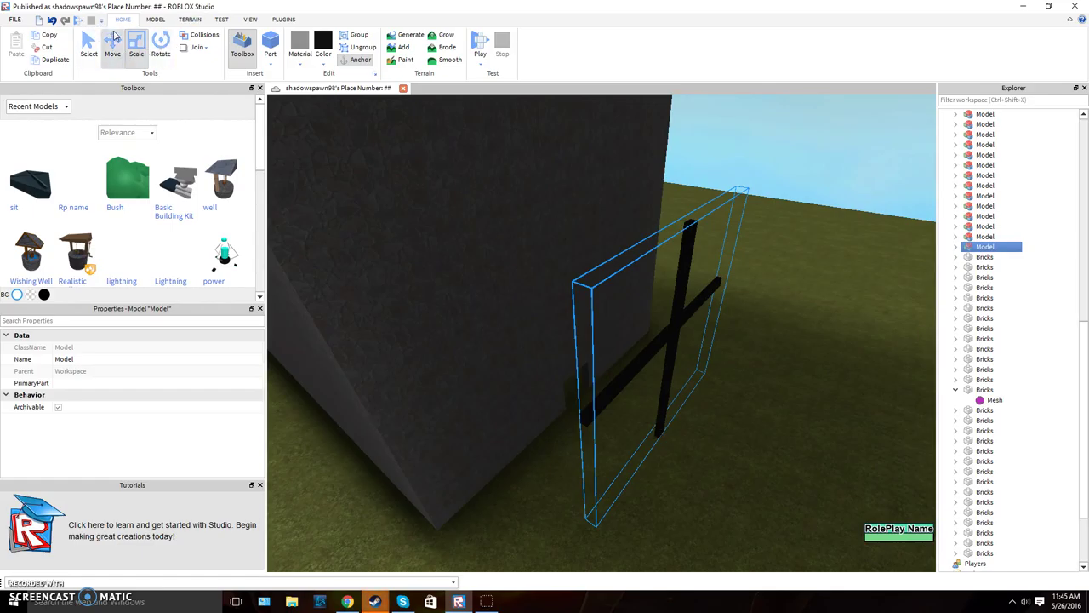
Step: Raise the cross copy with the Move tool to hang higher alongside the outer wall
left_click_drag(692, 188, 700, 160)
right_click_drag(691, 187, 699, 160)
left_click_drag(699, 160, 691, 169)
right_click_drag(700, 160, 691, 169)
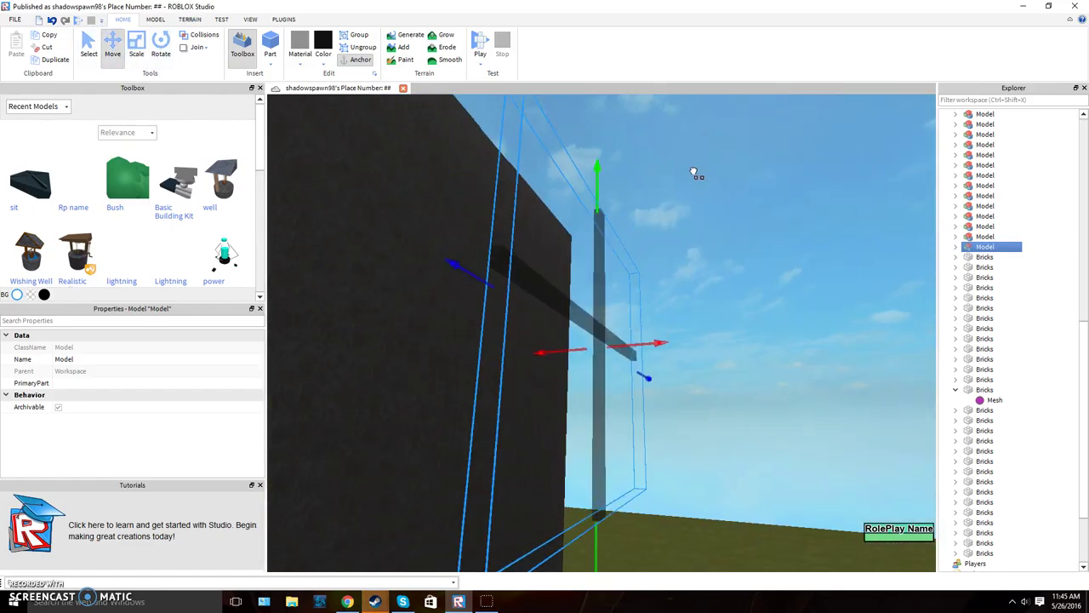
left_click_drag(691, 169, 654, 215)
Step: Slide the raised cross against the outer wall above the doorway so that both of its bars are exposed
mouse_move(467, 324)
left_mouse_down()
mouse_move(428, 324)
mouse_move(455, 324)
left_mouse_up()
key("a")
right_click_drag(454, 324, 474, 335)
left_click_drag(463, 291, 273, 287)
right_click_drag(509, 297, 482, 298)
key("s")
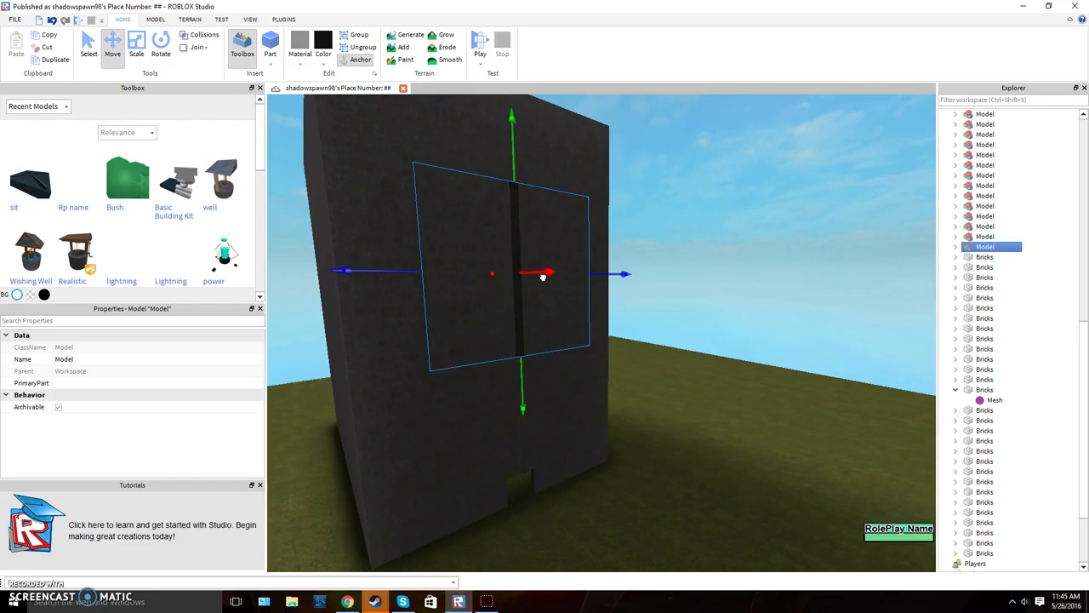
key("w")
right_click_drag(502, 302, 500, 294)
key("a")
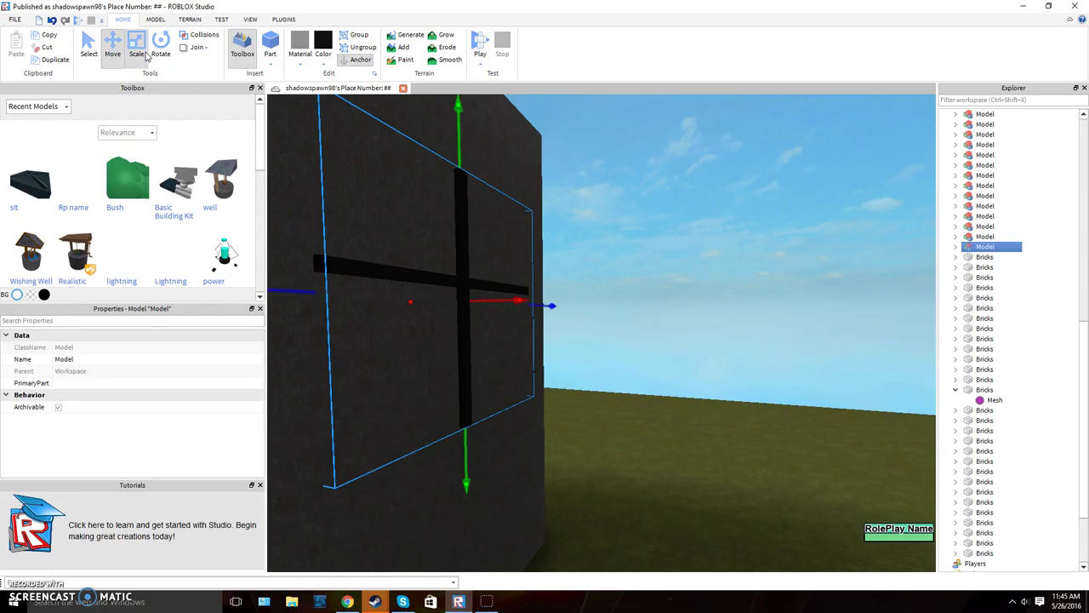
Step: Try to resize the outside cross model with the Model Resize plugin's handles
left_click(284, 20)
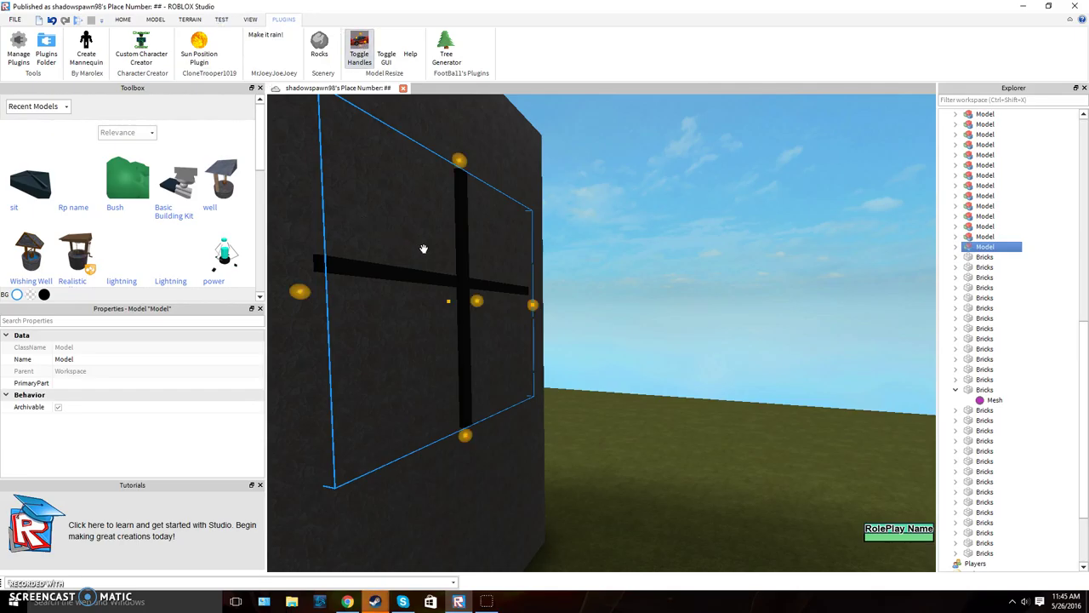
left_click(604, 367)
right_click(604, 366)
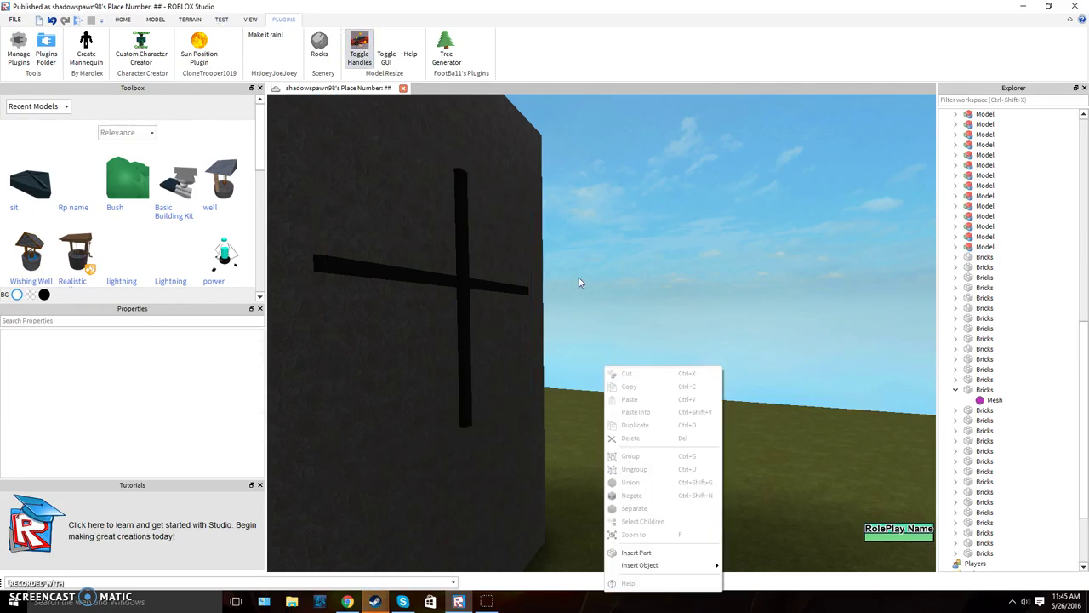
left_click(584, 264)
left_click(463, 287)
key("w")
key("a")
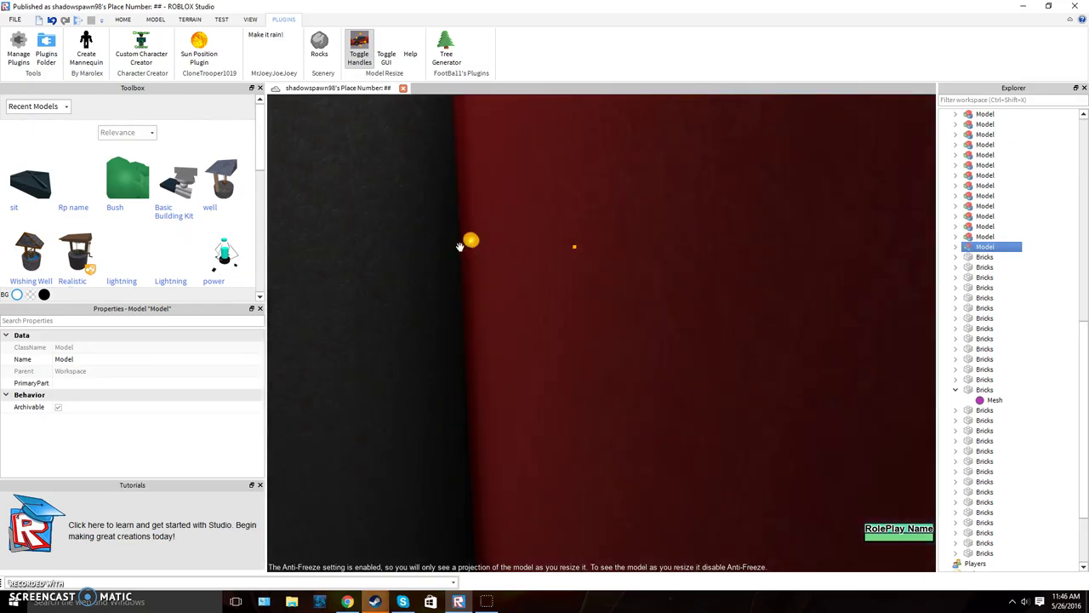
left_click_drag(432, 253, 506, 282)
key("d")
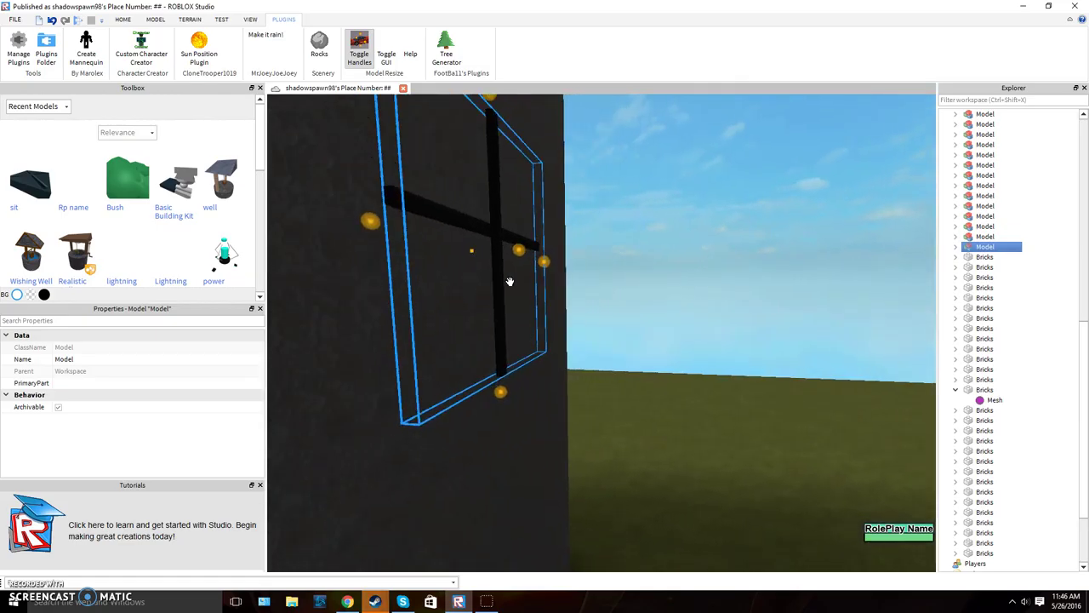
Step: Delete the cross copy from the hall's outer wall
right_click_drag(509, 281, 503, 312)
key("d")
right_click_drag(543, 365, 516, 228)
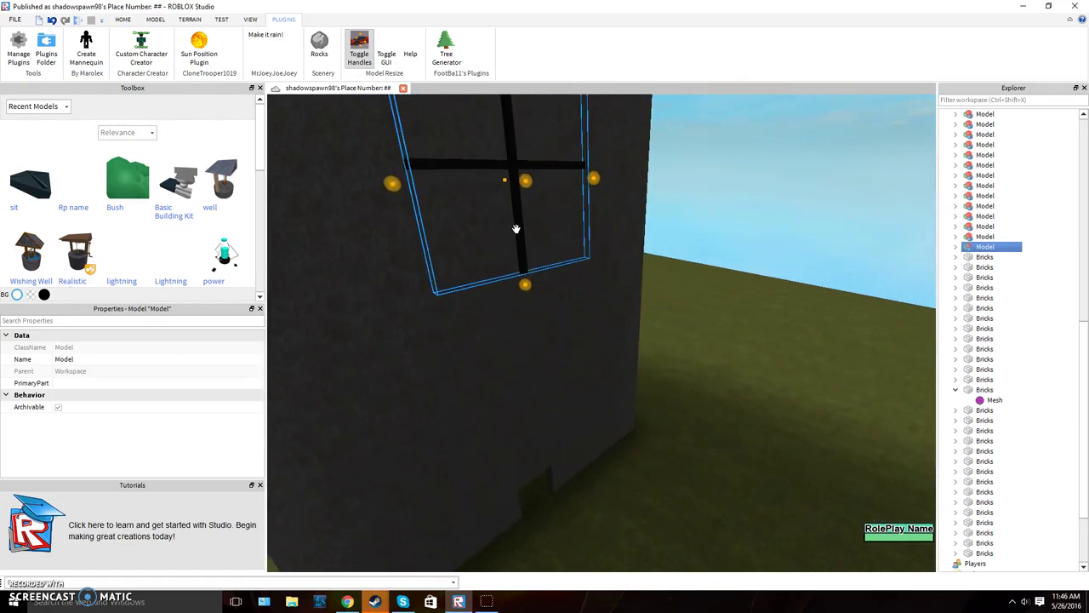
right_click(516, 229)
left_click(543, 302)
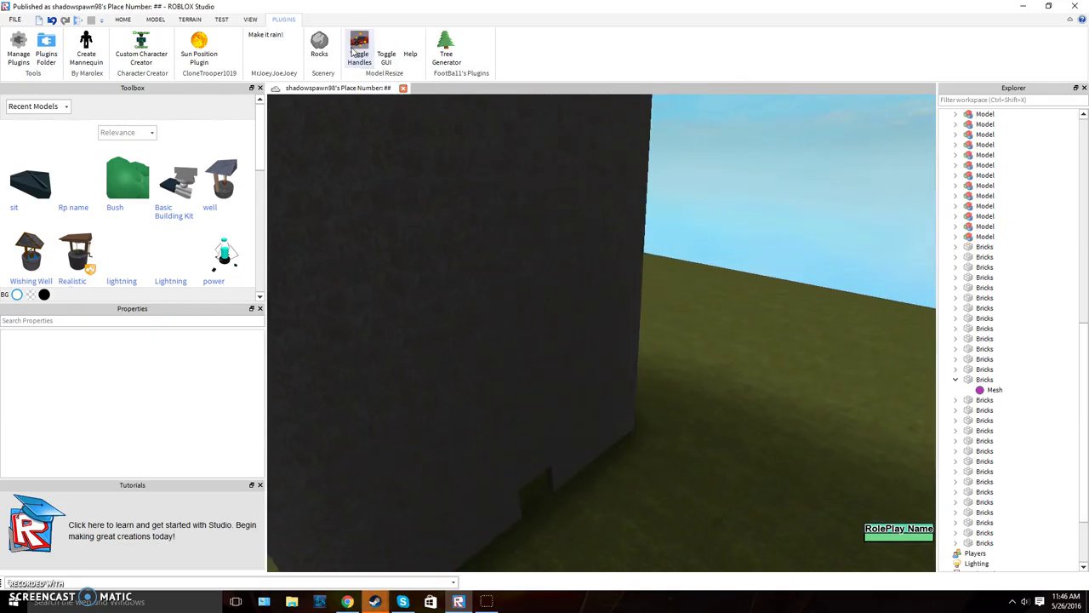
Step: Duplicate the black cross model on the end wall inside the hall
key("w")
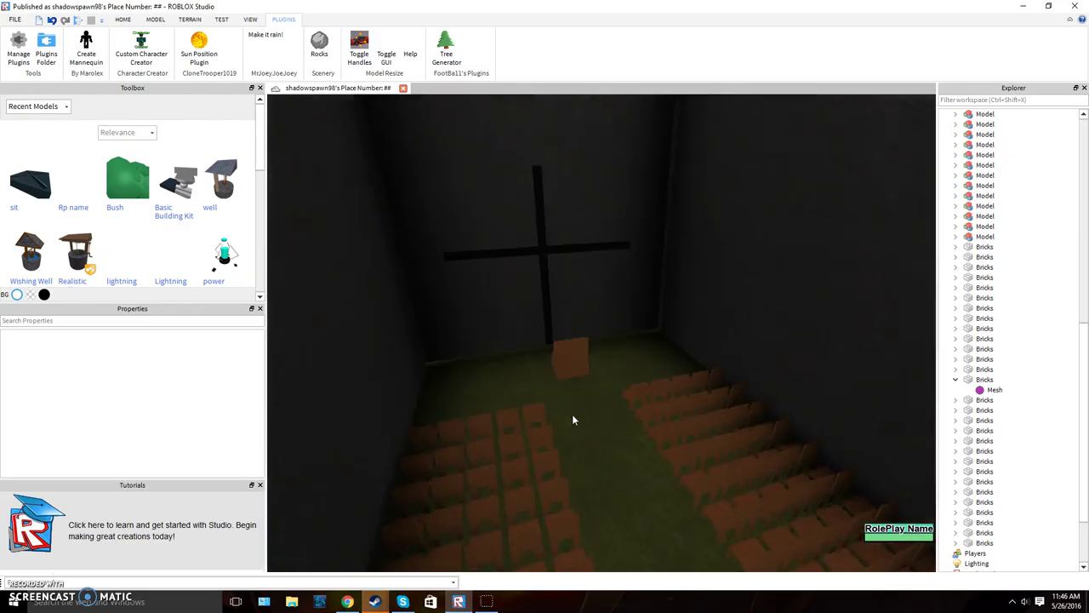
right_click_drag(573, 414, 454, 227)
right_click(445, 325)
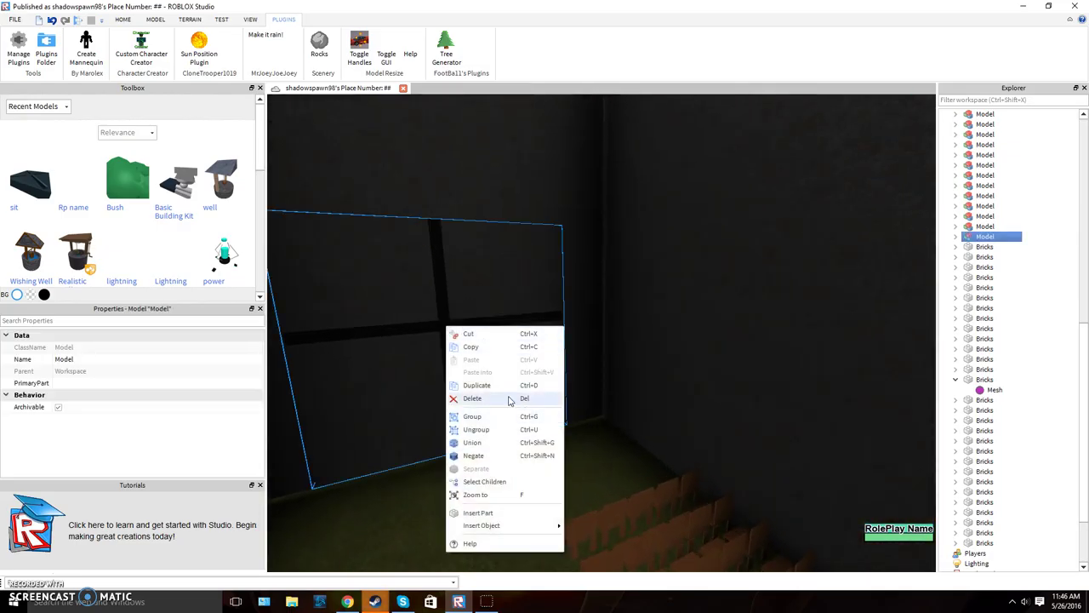
left_click(481, 385)
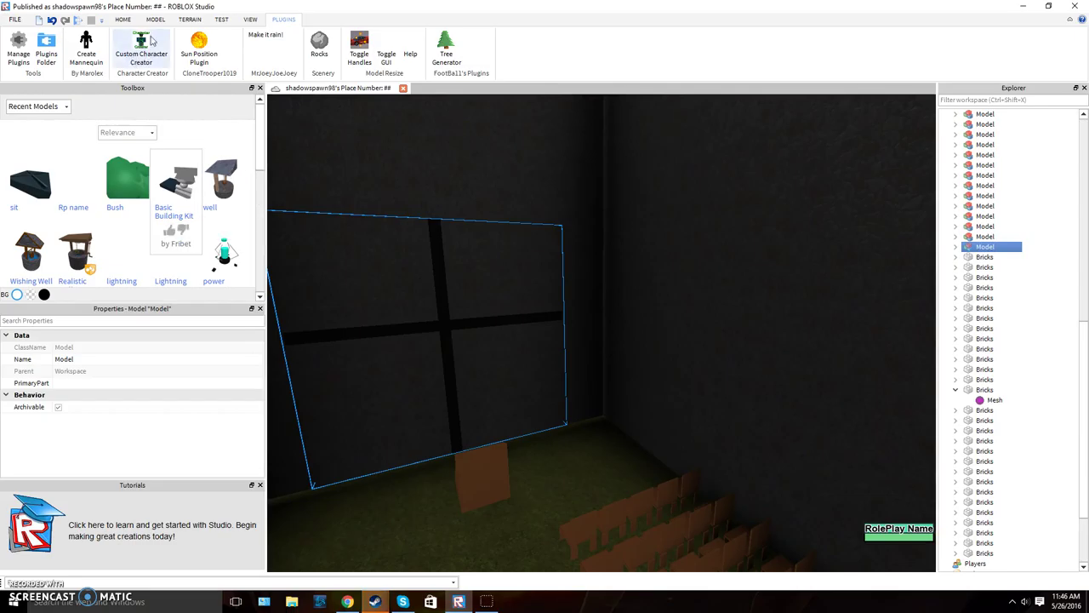
Step: Move one of the two overlapping crosses slightly forward from the end wall with the Move tool
left_click(124, 19)
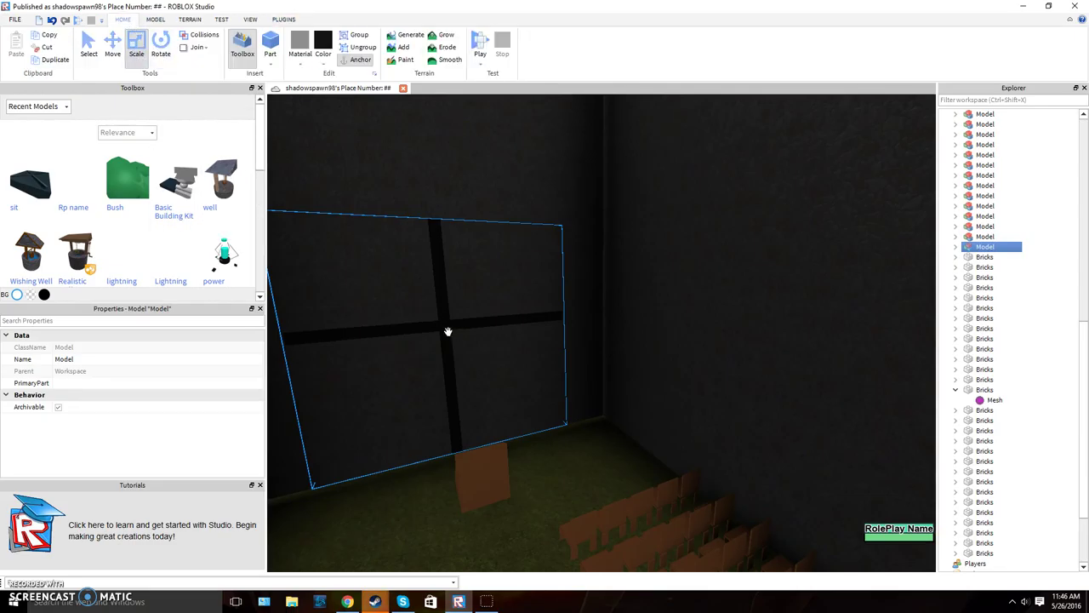
right_click_drag(576, 420, 632, 440)
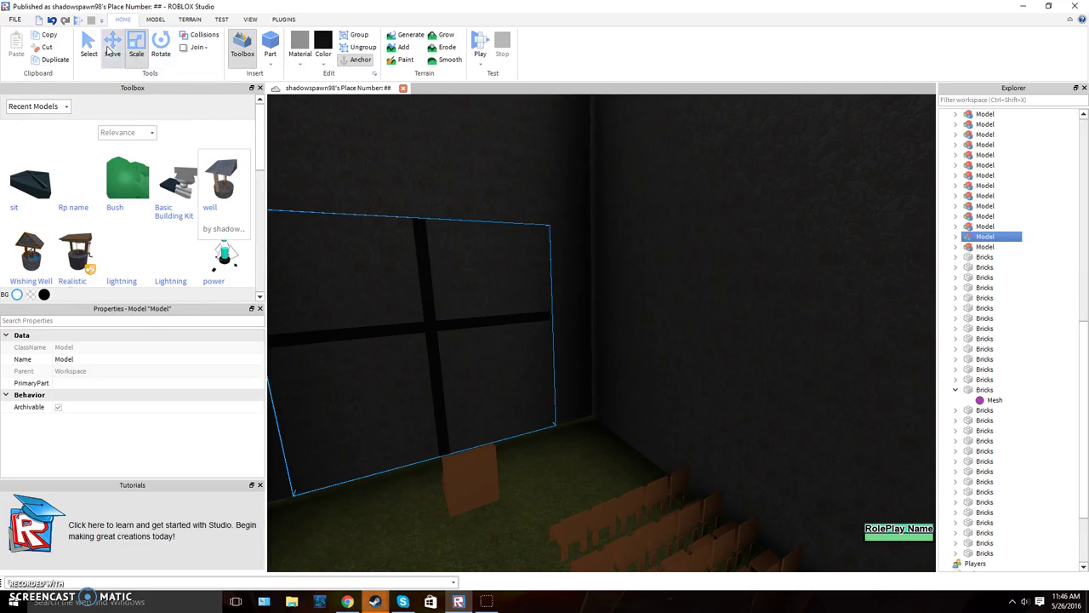
left_click_drag(442, 357, 511, 320)
scroll(571, 491, "down", 3)
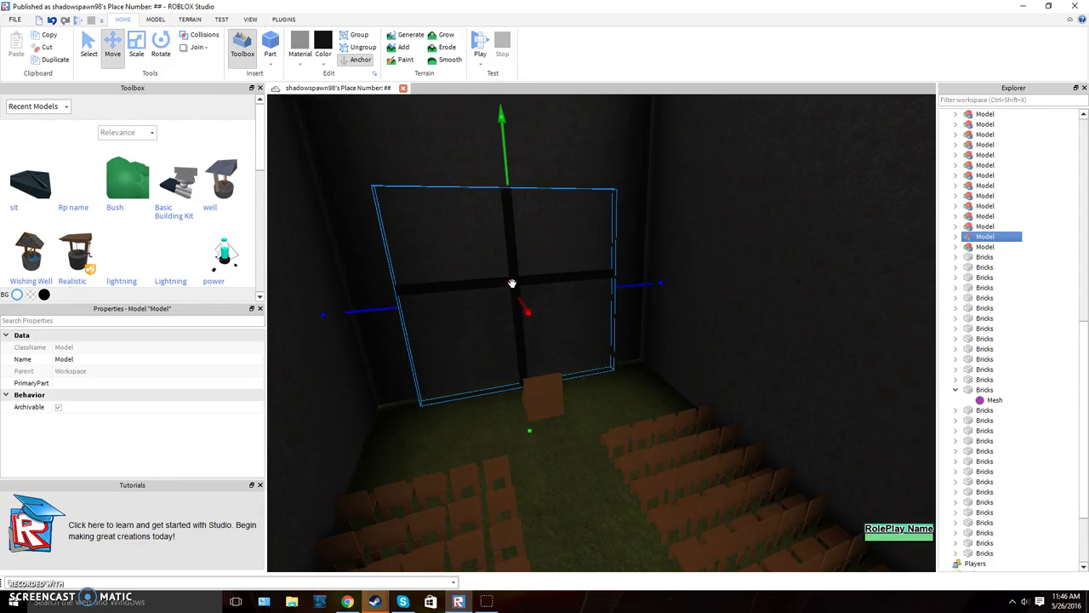
Step: Ungroup the cross model on the end wall and group its two black bars again
right_click(511, 284)
left_click(544, 387)
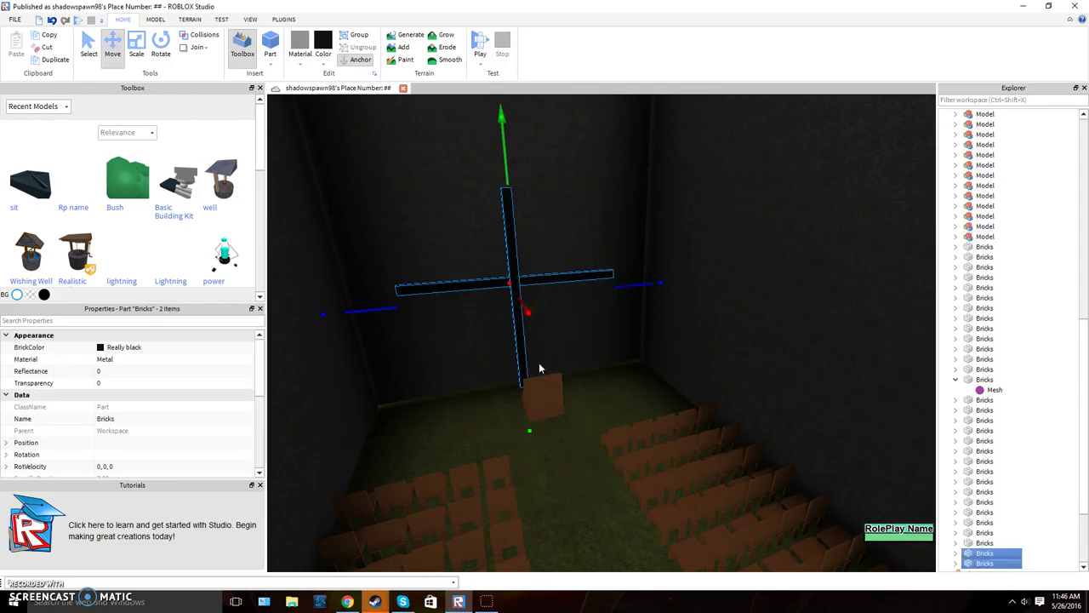
right_click(513, 279)
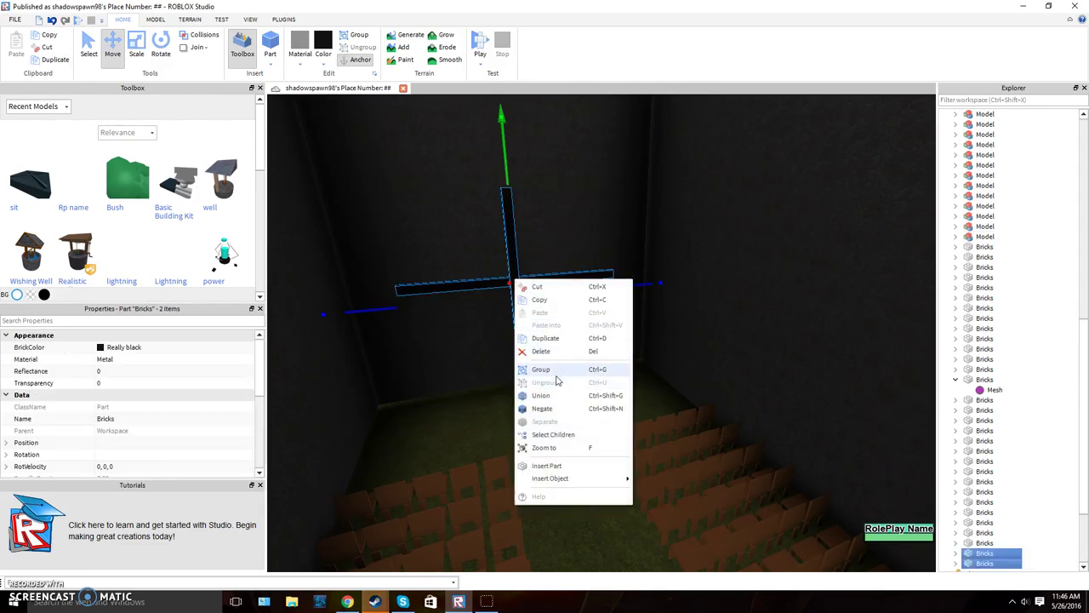
left_click(552, 371)
Step: Duplicate the regrouped cross and move the copy along the hall and out through the opposite wall
right_click(507, 279)
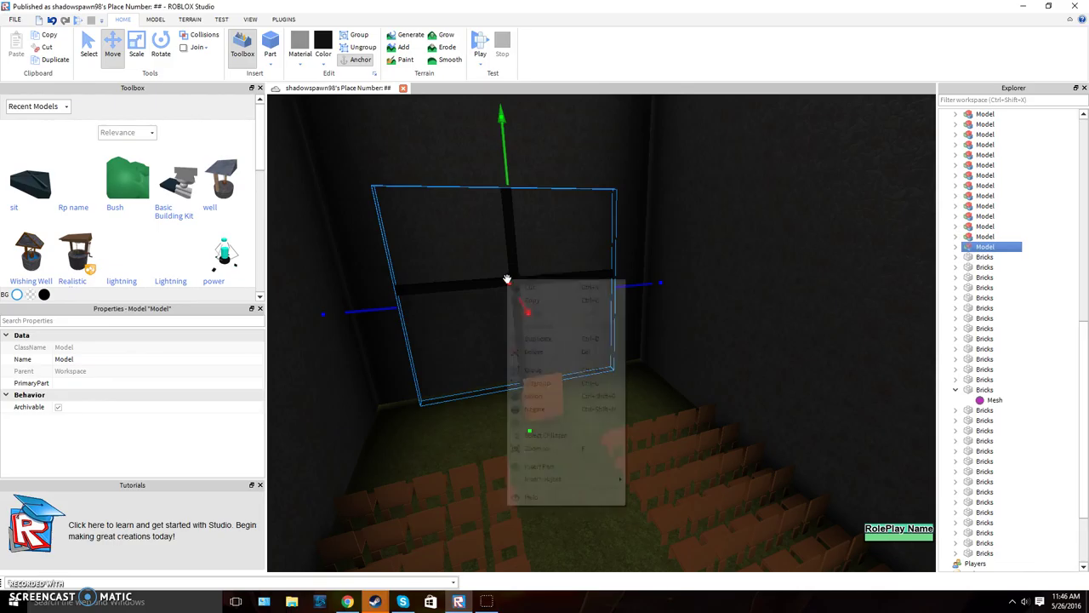
left_click(553, 338)
left_click_drag(534, 316, 553, 400)
right_click_drag(549, 382, 553, 400)
scroll(578, 425, "down", 3)
left_click_drag(554, 400, 717, 537)
right_click_drag(707, 527, 718, 537)
left_click_drag(717, 537, 849, 482)
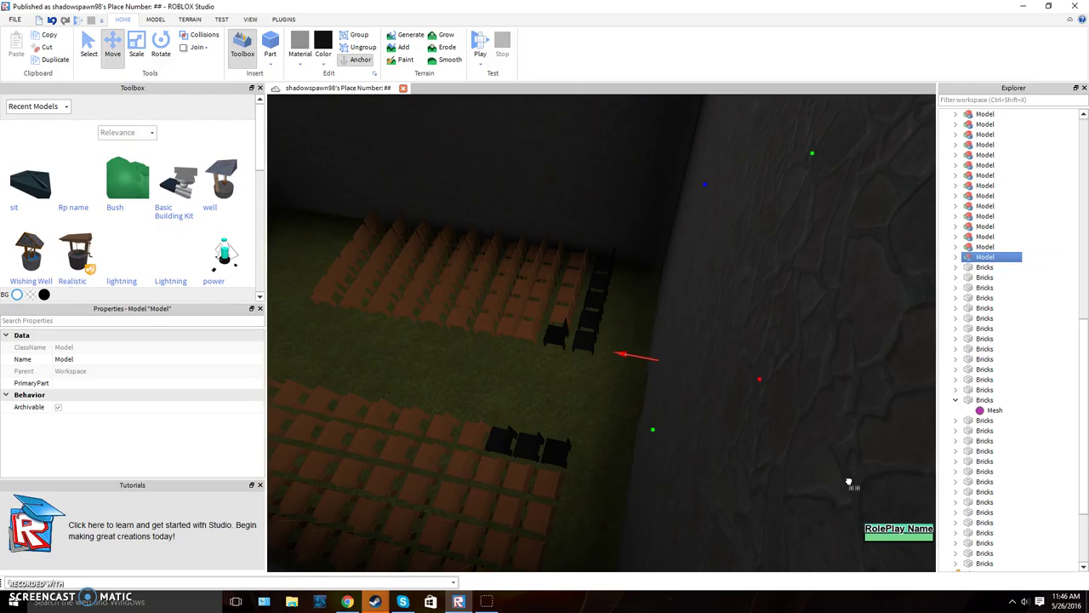
key("d")
right_click_drag(800, 461, 636, 224)
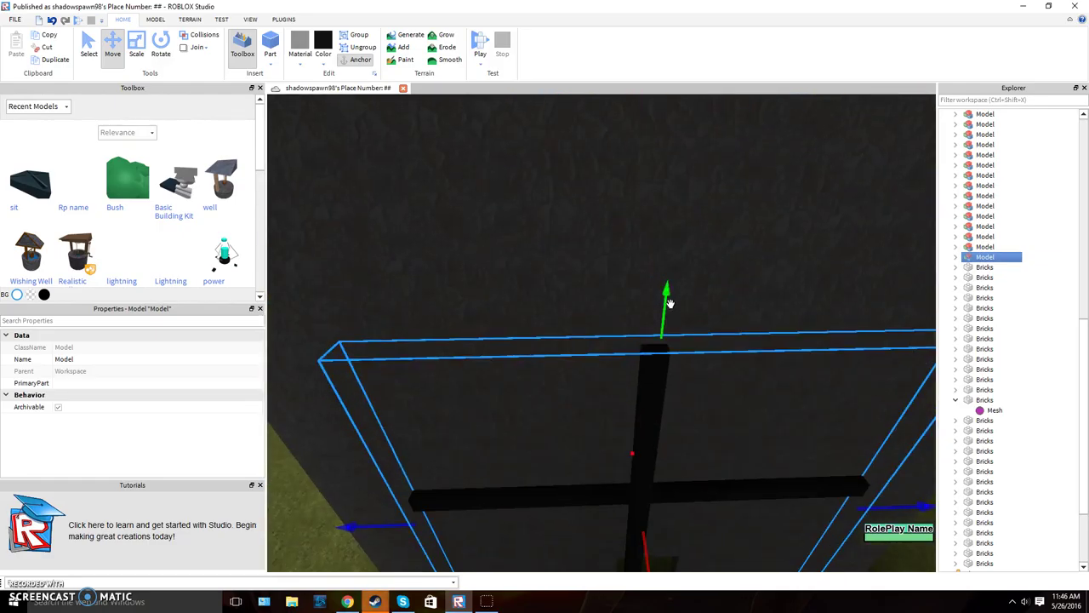
Step: Raise the cross copy higher up the hall's outer wall above the doorway
left_click_drag(670, 303, 677, 258)
right_click_drag(669, 303, 678, 258)
left_click_drag(692, 190, 714, 176)
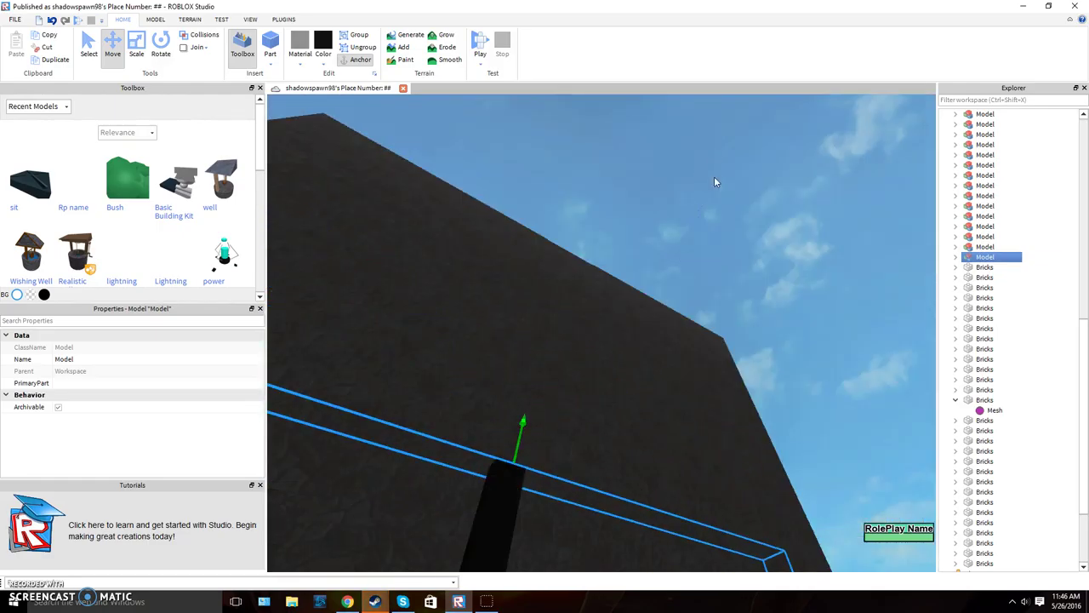
right_click_drag(714, 176, 715, 375)
key("s")
right_click_drag(591, 119, 609, 64)
left_click_drag(806, 386, 814, 401)
Step: Push the raised cross copy up to the outer wall and check its position from both sides
left_click_drag(601, 521, 600, 564)
key("d")
right_click_drag(600, 565, 611, 562)
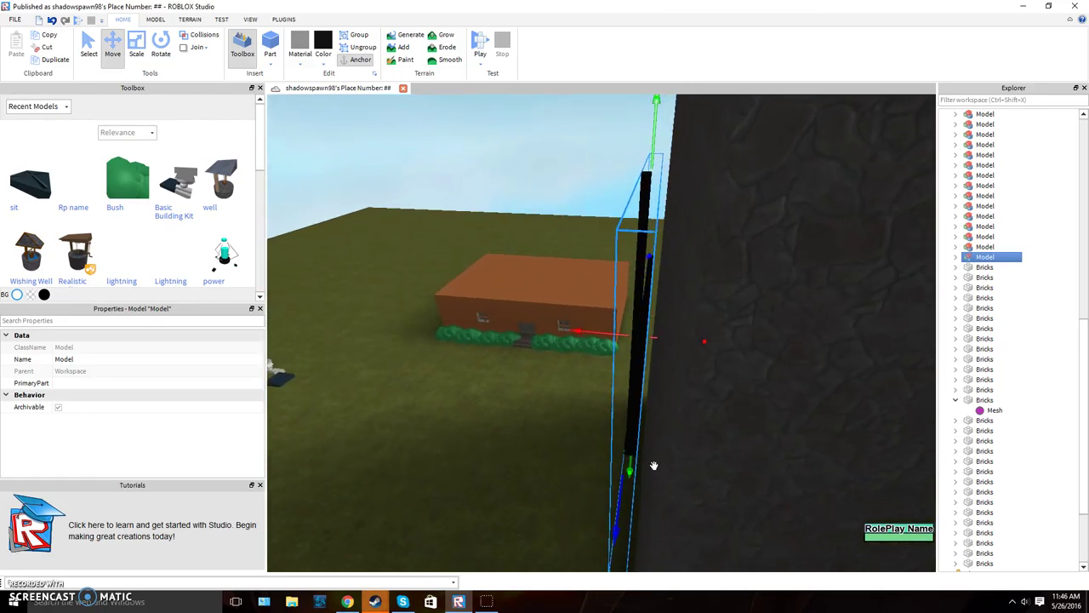
key("d")
key("a")
right_click_drag(640, 353, 640, 351)
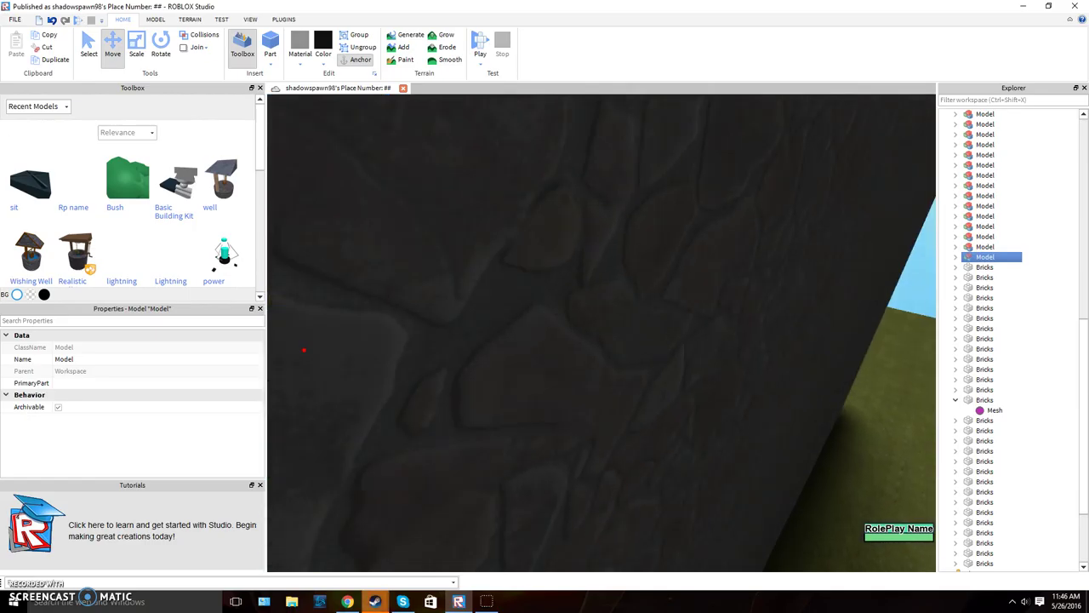
key("s")
Step: Try the Scale and Rotate tools on the cross model at the outer wall
left_click(136, 46)
right_click_drag(578, 483, 578, 485)
key("d")
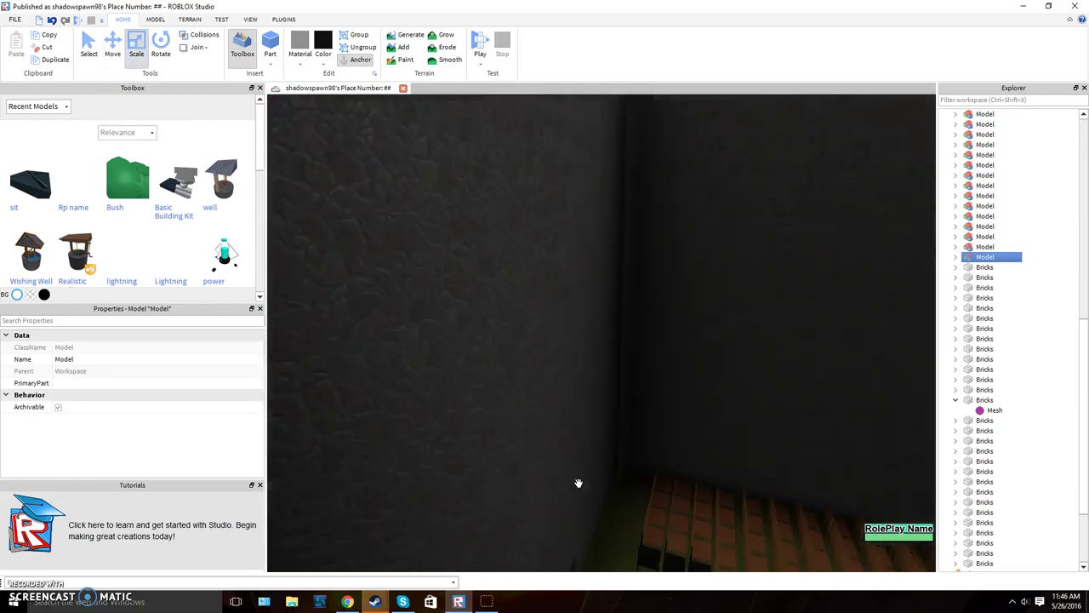
key("a")
right_click_drag(576, 397, 582, 404)
key("s")
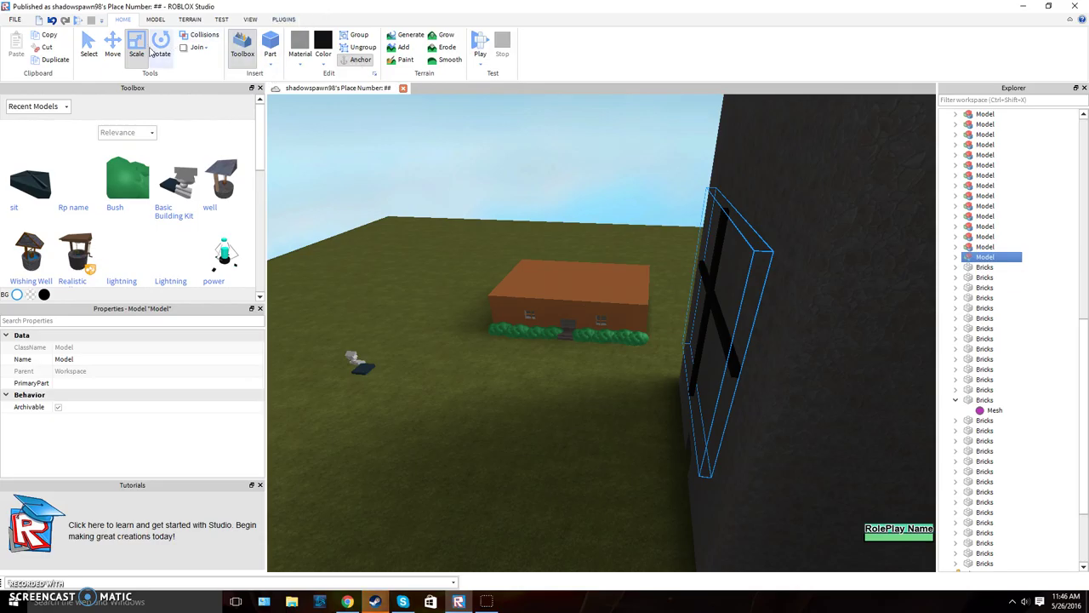
left_click(150, 52)
left_click(155, 20)
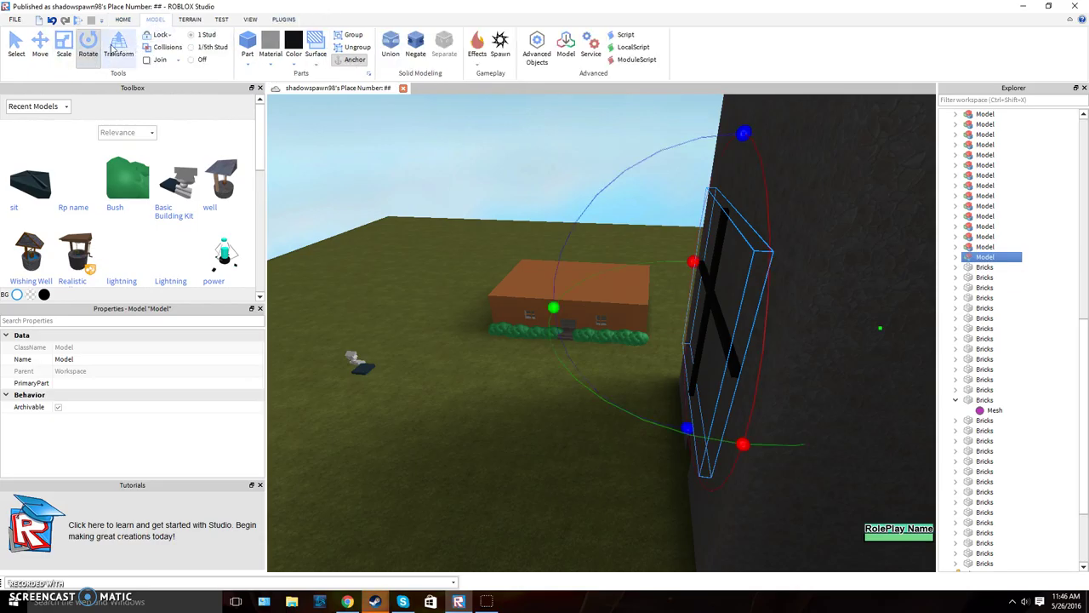
left_click(73, 50)
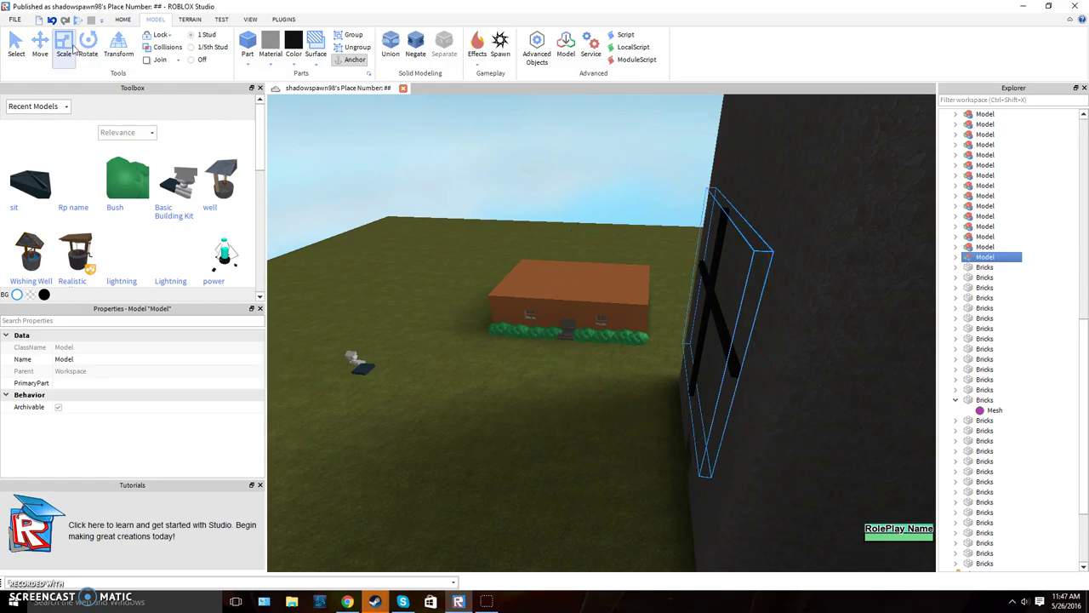
left_click(710, 274)
left_click(704, 289)
left_click(712, 304)
right_click_drag(712, 304, 696, 308)
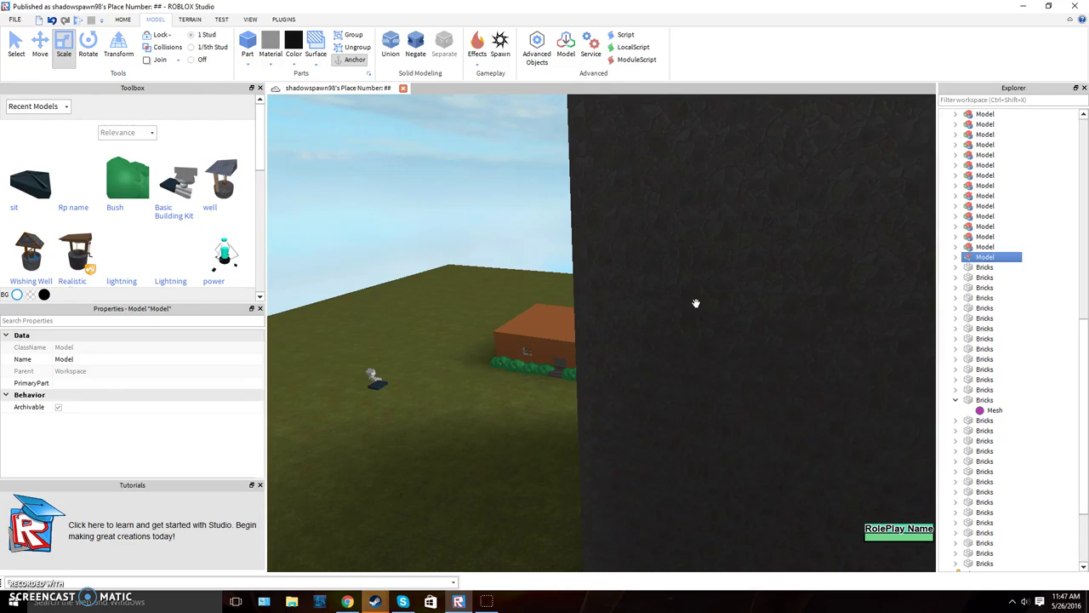
right_click_drag(370, 431, 370, 430)
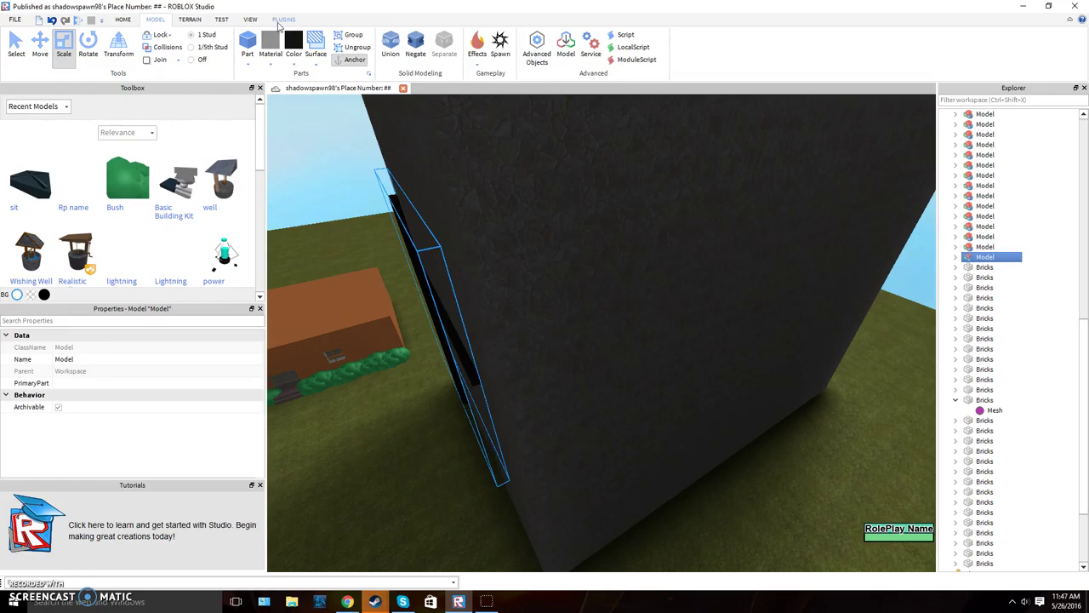
Step: Turn on the Model Resize plugin handles for the cross model and locate them from inside the hall
left_click(279, 23)
left_click(358, 49)
right_click_drag(434, 117, 434, 114)
key("w")
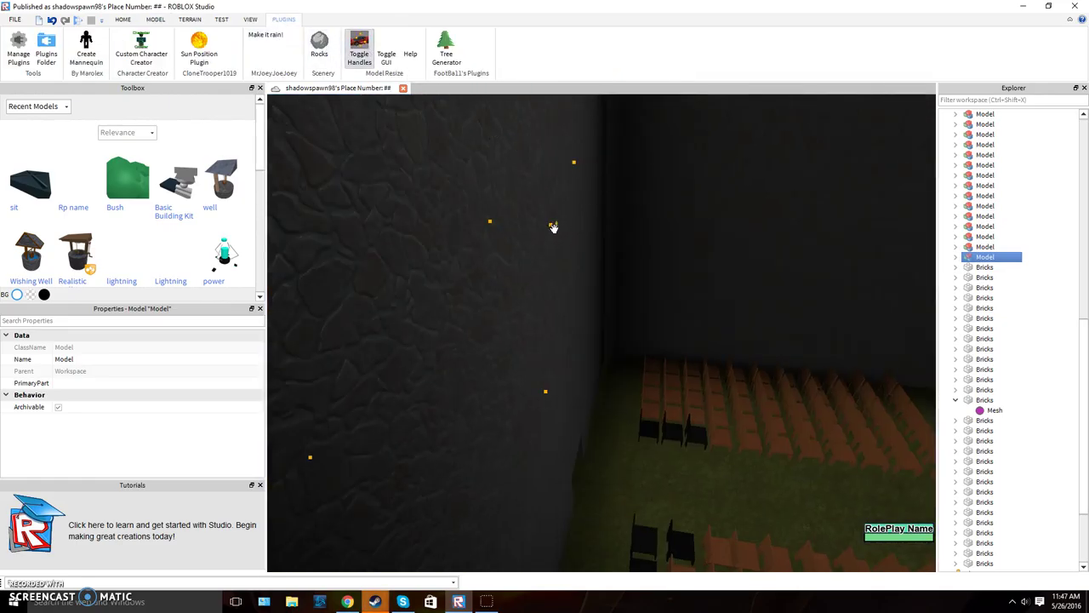
scroll(560, 227, "down", 3)
right_click_drag(561, 229, 556, 244)
scroll(562, 228, "up", 3)
scroll(556, 244, "up", 4)
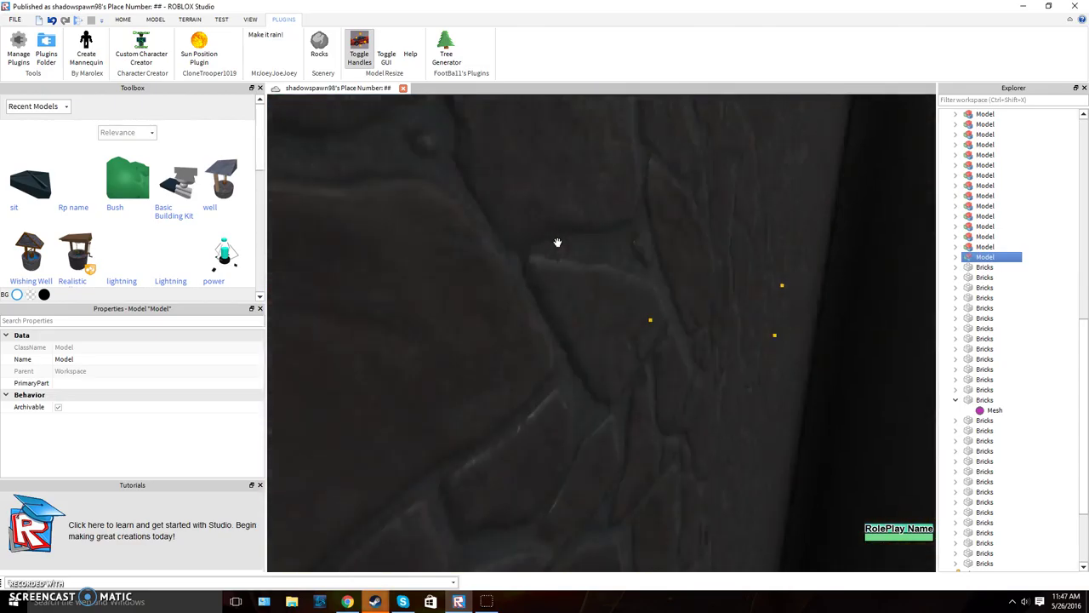
scroll(561, 239, "up", 6)
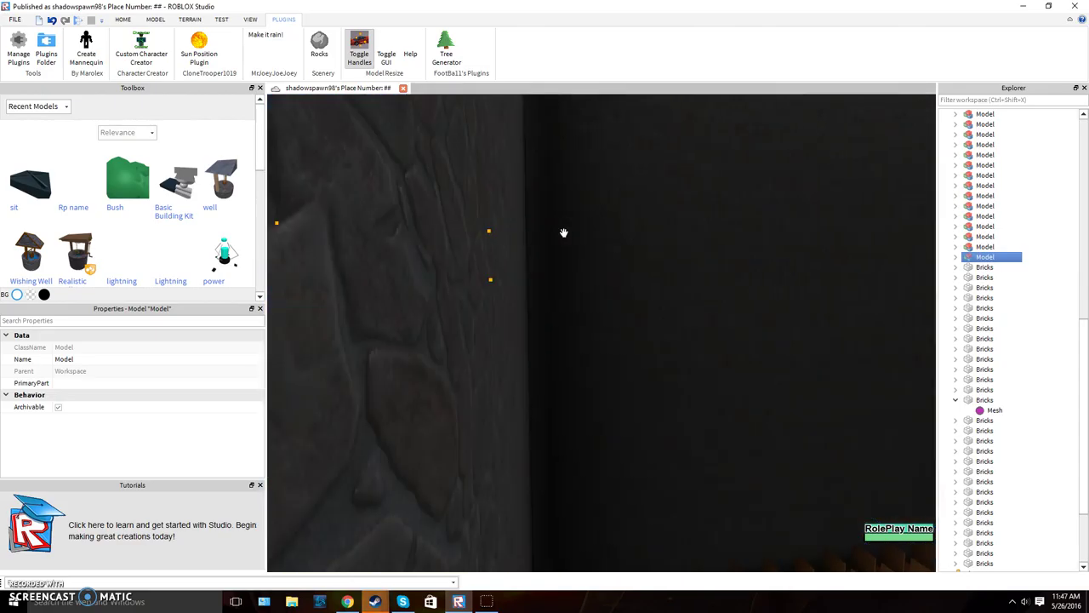
scroll(509, 232, "down", 4)
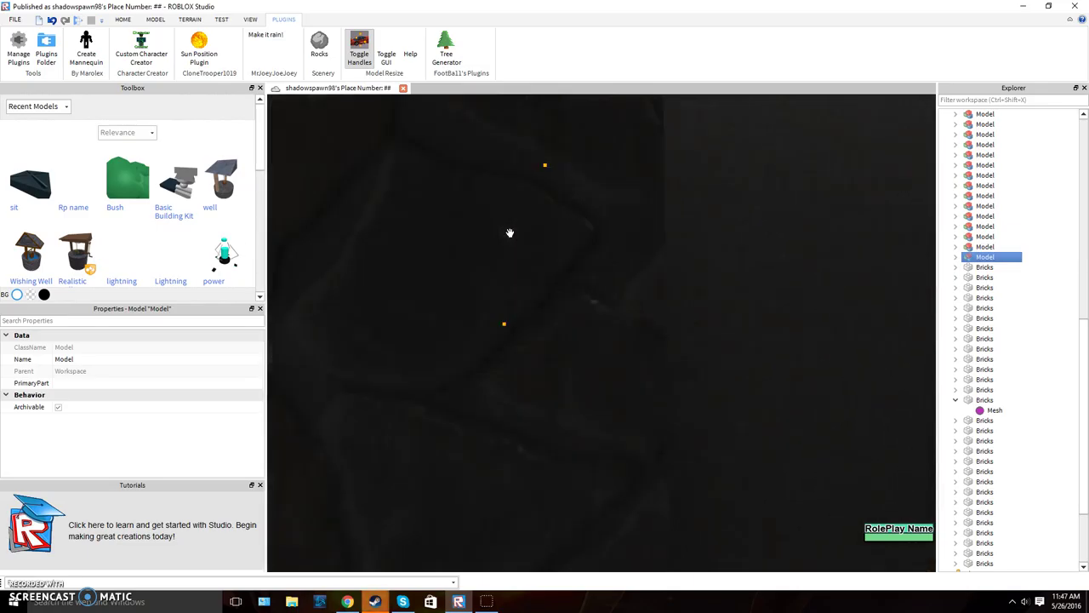
right_click_drag(509, 232, 505, 226)
scroll(510, 233, "down", 3)
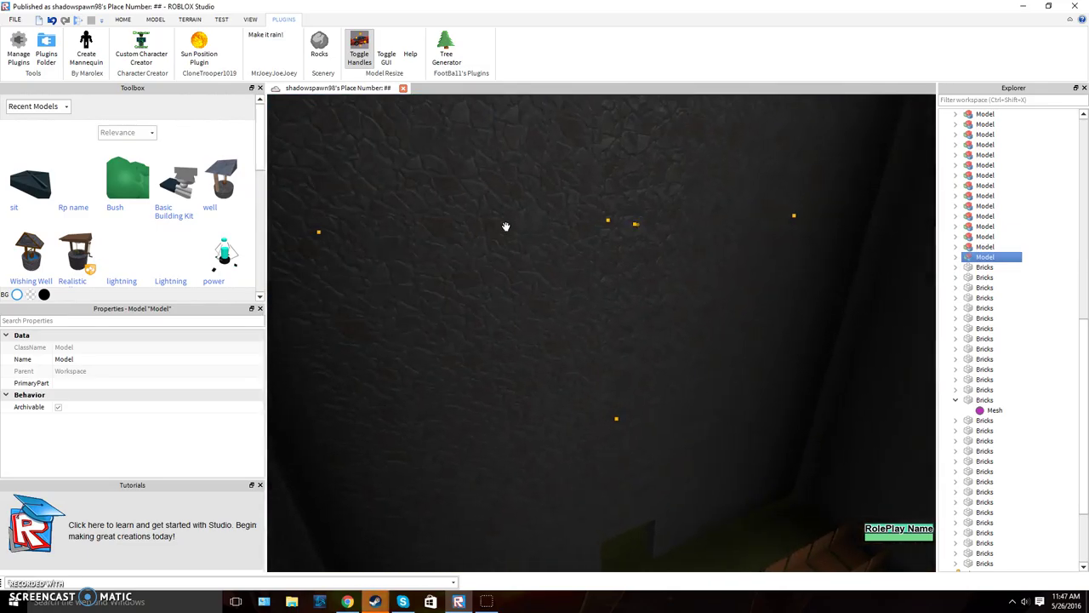
Step: Try to stretch the cross model through the wall with the Model Resize handles
left_click_drag(635, 224, 647, 233)
right_click_drag(647, 233, 605, 205)
scroll(645, 233, "down", 5)
scroll(603, 201, "down", 5)
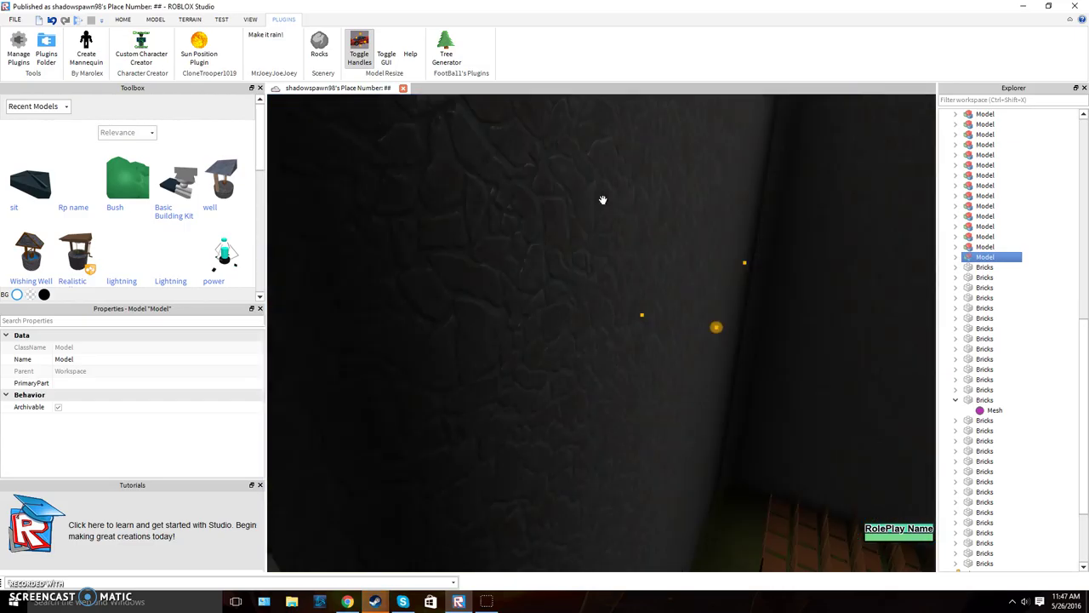
scroll(699, 324, "down", 5)
right_click_drag(703, 325, 701, 324)
Step: Delete the cross copy from the hall's outer wall
right_click(715, 266)
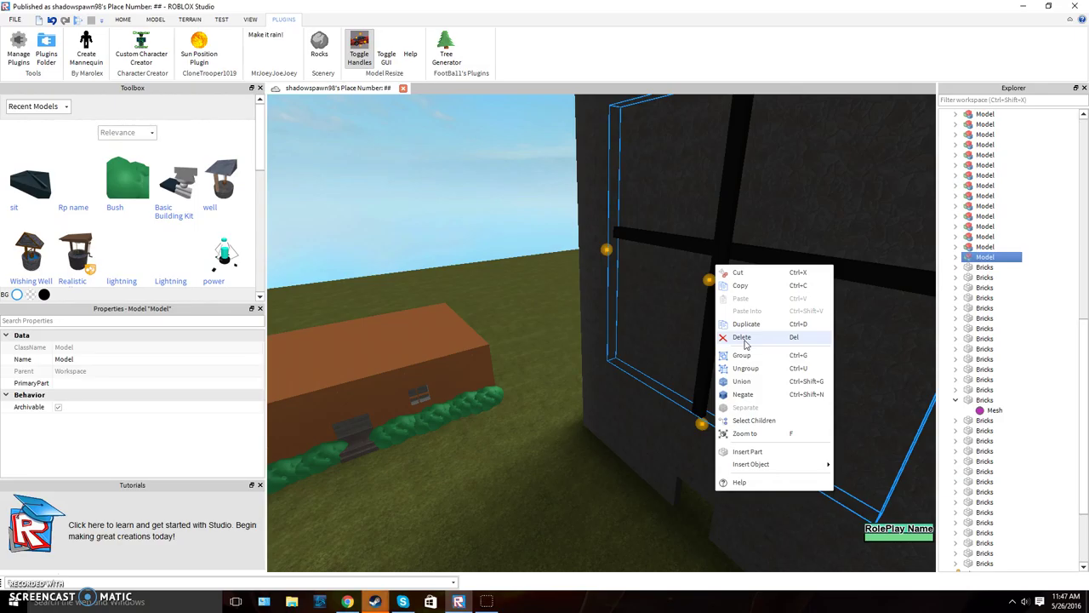
left_click(745, 344)
Step: Take the grey block from the basic building kit, move it toward the hall and rotate it upright
right_click_drag(568, 445, 568, 445)
key("w")
key("w")
right_click_drag(706, 353, 706, 353)
key("w")
left_click(608, 335)
right_click(608, 335)
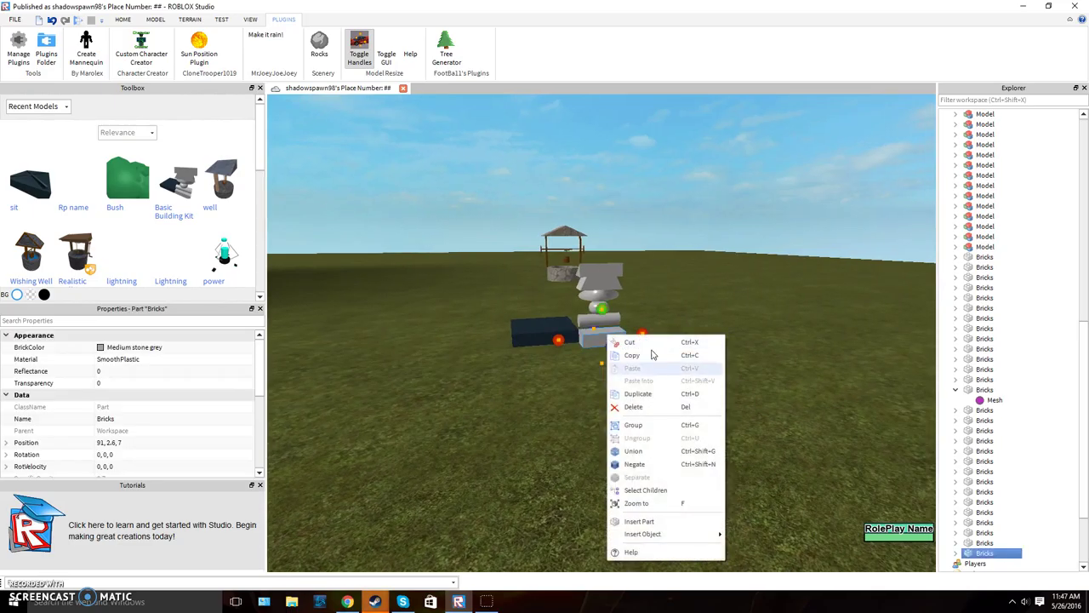
left_click(855, 393)
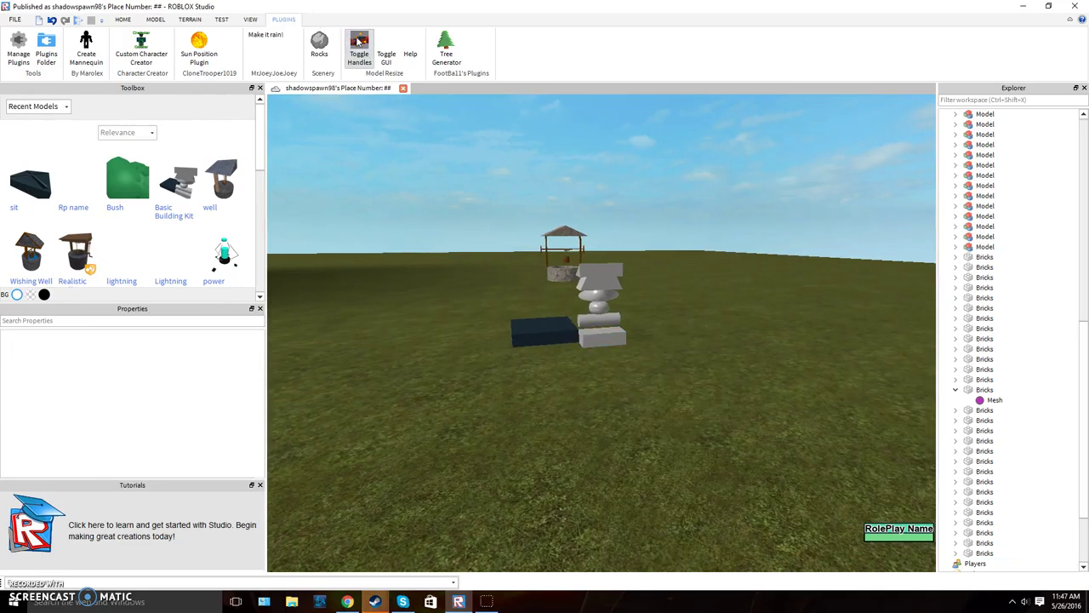
left_click(122, 18)
left_click_drag(614, 340, 584, 396)
right_click_drag(608, 353, 584, 397)
left_click_drag(584, 397, 610, 321)
key("ctrl+r")
key("ctrl+t")
key("ctrl+r")
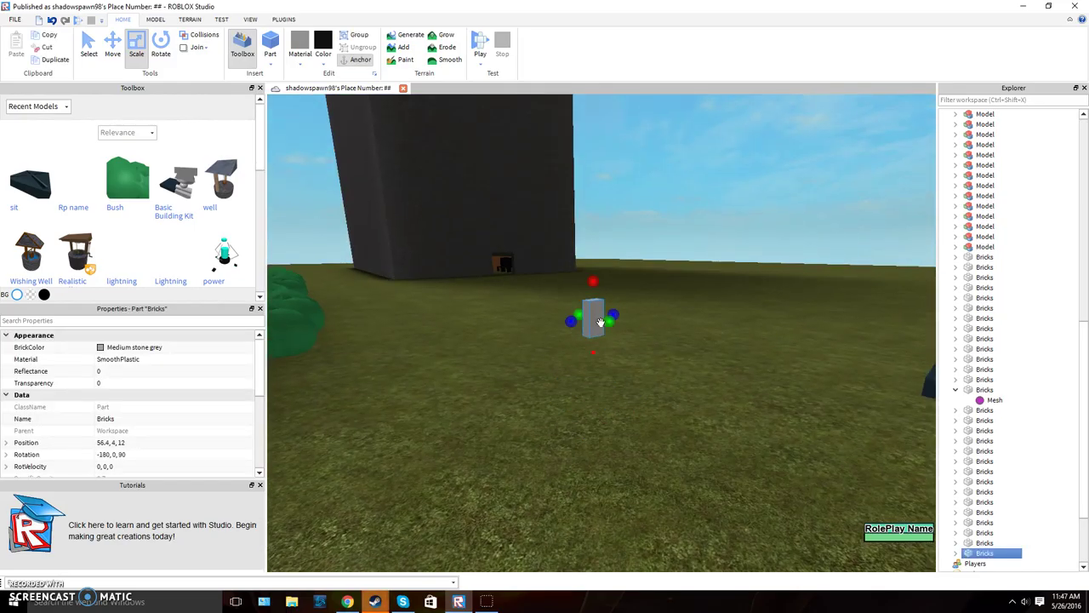
Step: Stretch the upright grey block into a tall, thin vertical bar
left_click_drag(591, 281, 557, 224)
right_click_drag(590, 281, 557, 224)
left_click_drag(558, 224, 564, 233)
right_click_drag(557, 225, 564, 233)
left_click_drag(565, 233, 582, 216)
right_click_drag(699, 407, 715, 351)
key("s")
Step: Place the vertical bar against the hall's outer wall above the doorway
left_click_drag(564, 232, 696, 134)
key("w")
right_click_drag(748, 271, 748, 271)
key("d")
key("w")
right_click_drag(746, 438, 747, 433)
key("d")
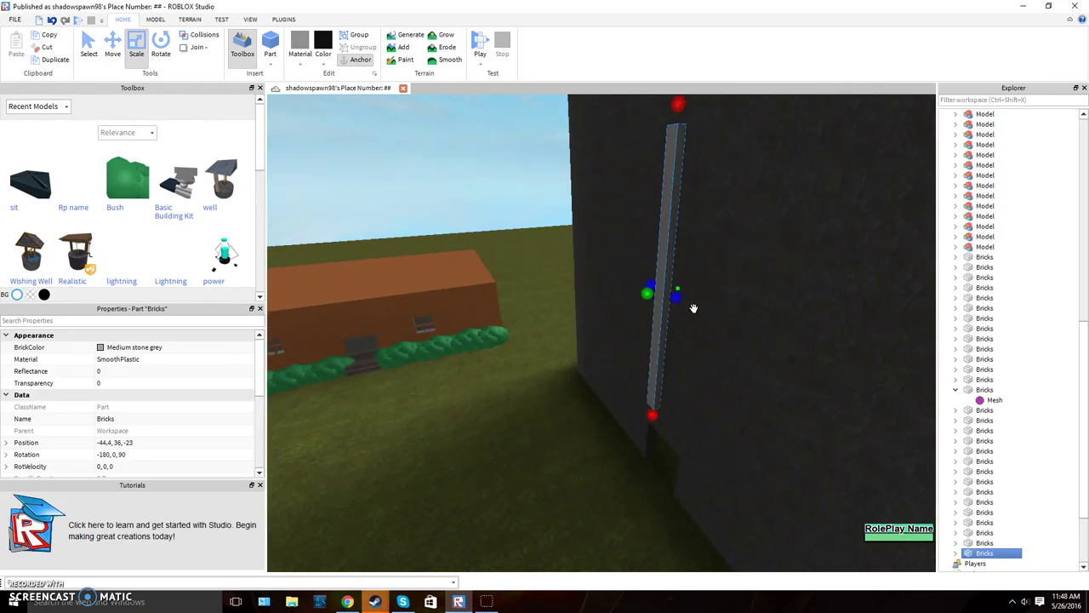
Step: Duplicate the vertical bar and rotate the copy to lie horizontally across it on the outer wall, forming a cross
key("s")
key("a")
right_click_drag(517, 348, 650, 271)
right_click_drag(503, 302, 454, 310)
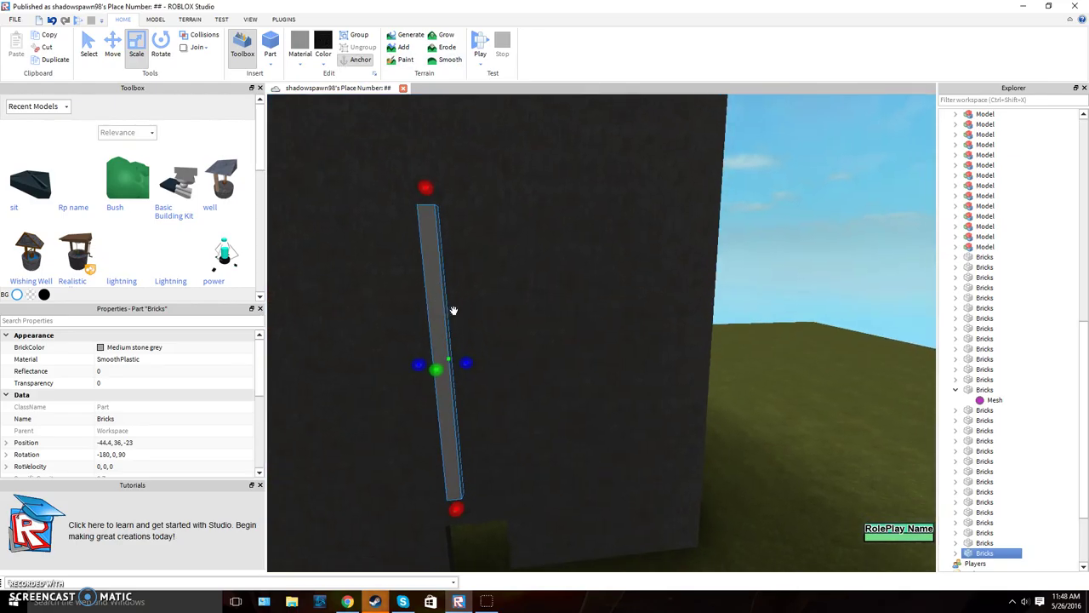
right_click(439, 301)
left_click(498, 364)
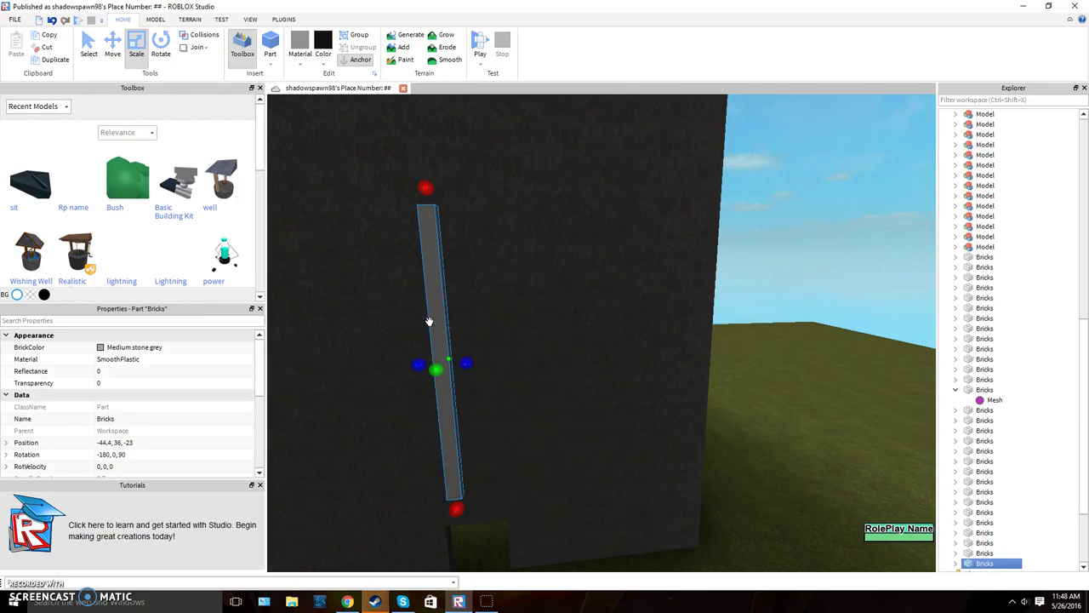
left_click_drag(433, 315, 399, 342)
key("r")
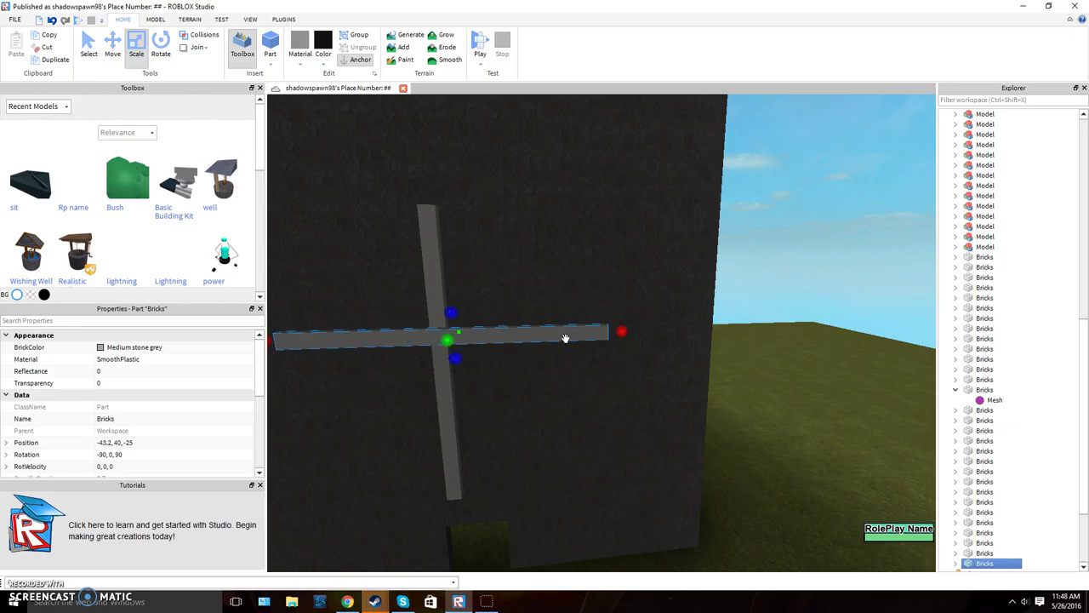
Step: Lengthen the horizontal crossbar slightly at both ends
left_click_drag(622, 332, 634, 333)
key("a")
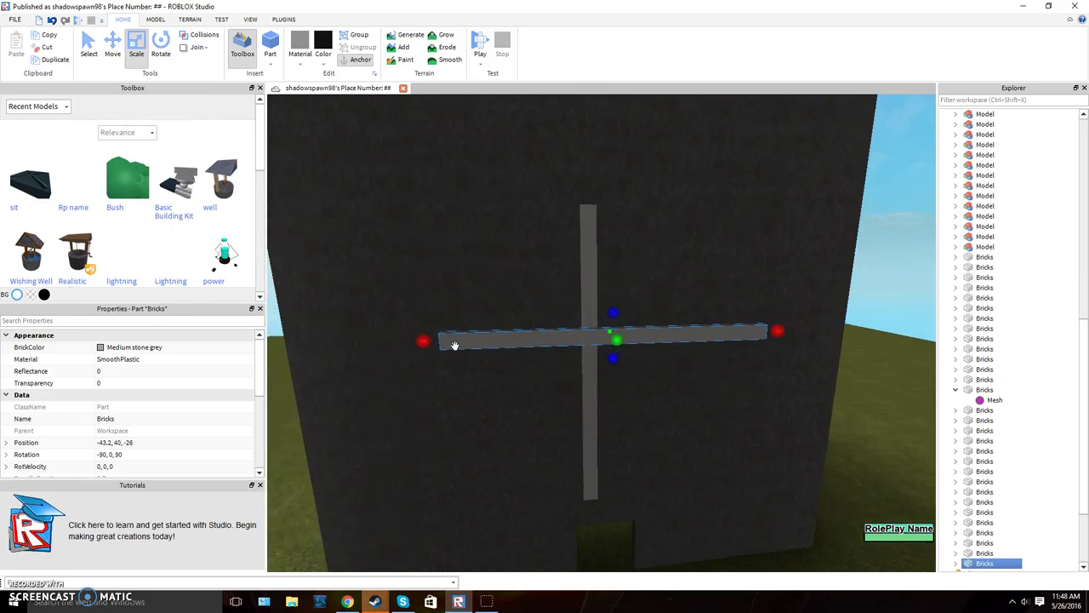
left_click_drag(428, 344, 405, 342)
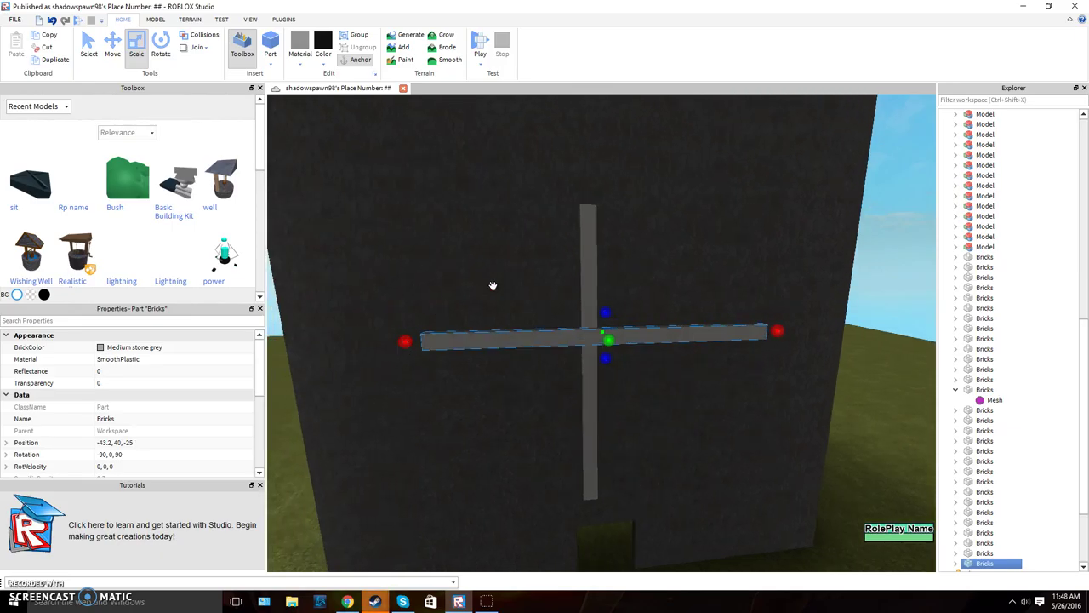
Step: Extend the vertical bar of the cross upward on the outer wall
left_click(590, 253)
left_click_drag(588, 190, 586, 150)
scroll(652, 348, "down", 3)
right_click_drag(650, 350, 647, 385)
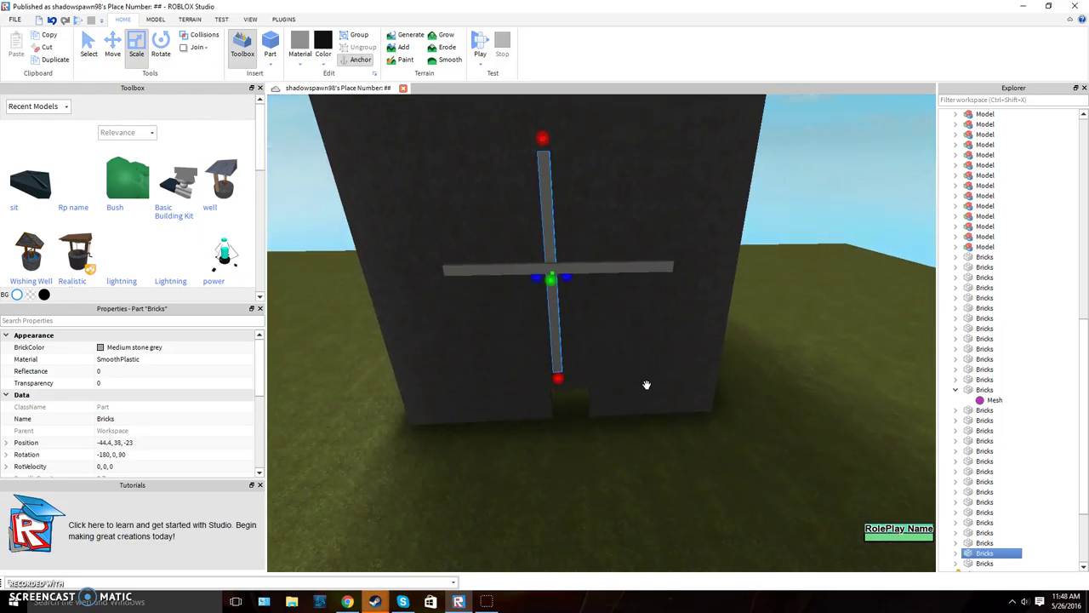
Step: Move the vertical bar sideways to centre it on the crossbar
left_click(779, 561)
left_click(559, 325)
left_click(111, 38)
left_click_drag(606, 281, 616, 278)
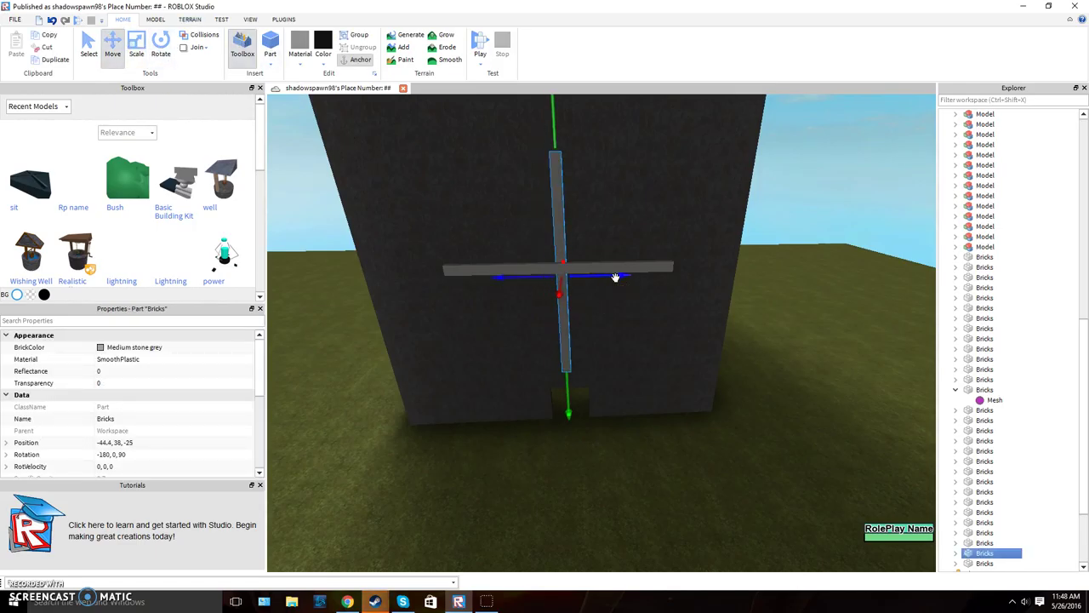
left_click(775, 491)
scroll(593, 257, "up", 5)
right_click_drag(593, 257, 613, 295)
scroll(594, 288, "down", 2)
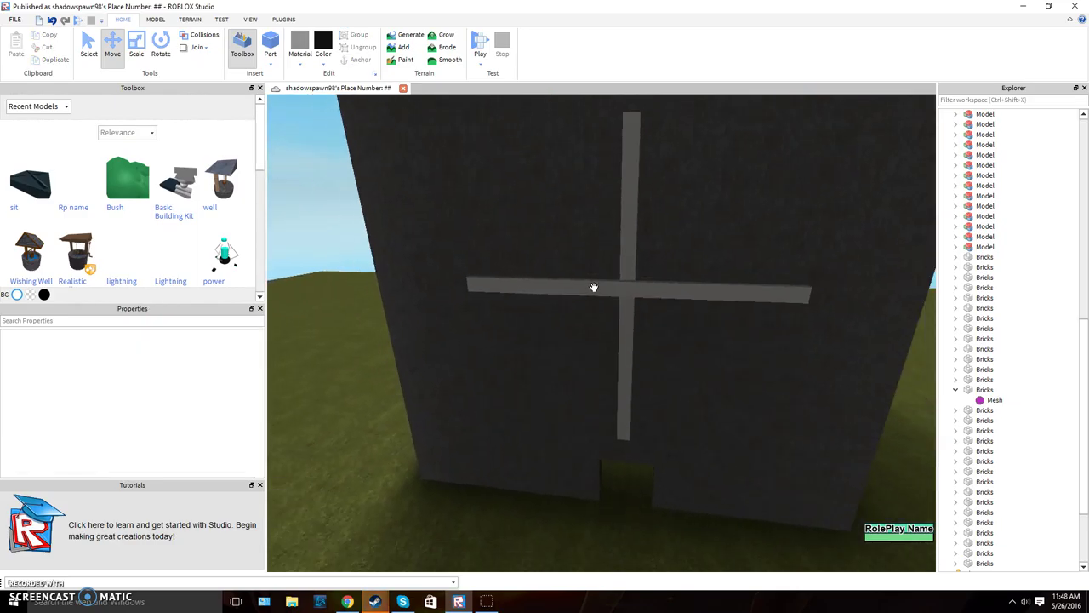
Step: Push the crossbar back against the outer wall, level with the vertical bar, to X position -44.2
left_click(613, 294)
key("d")
key("d")
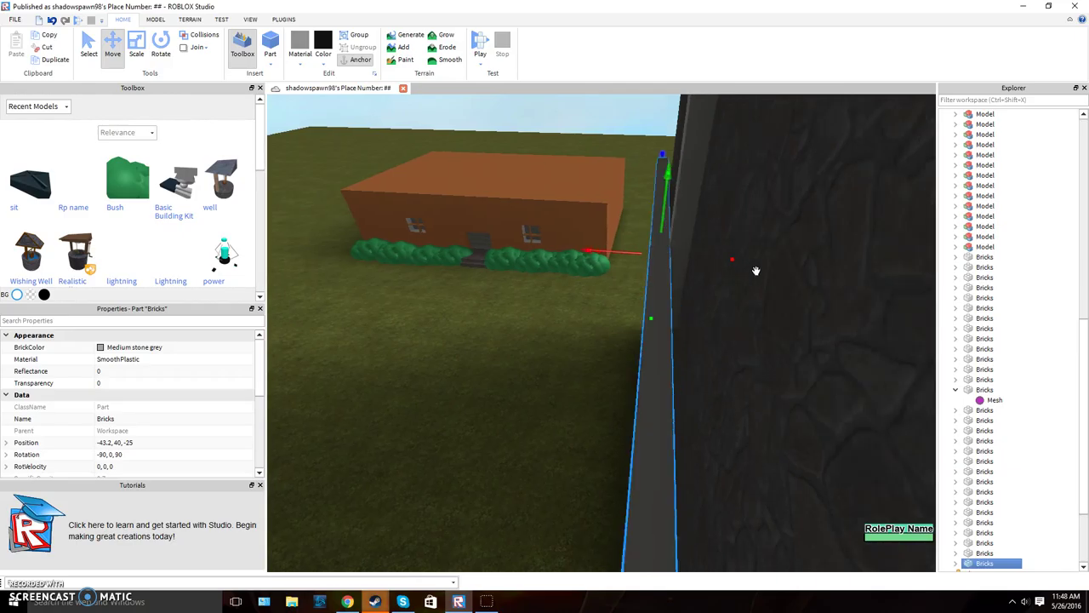
left_click_drag(670, 261, 678, 258)
key("a")
right_click_drag(679, 258, 683, 255)
key("d")
left_click(705, 265)
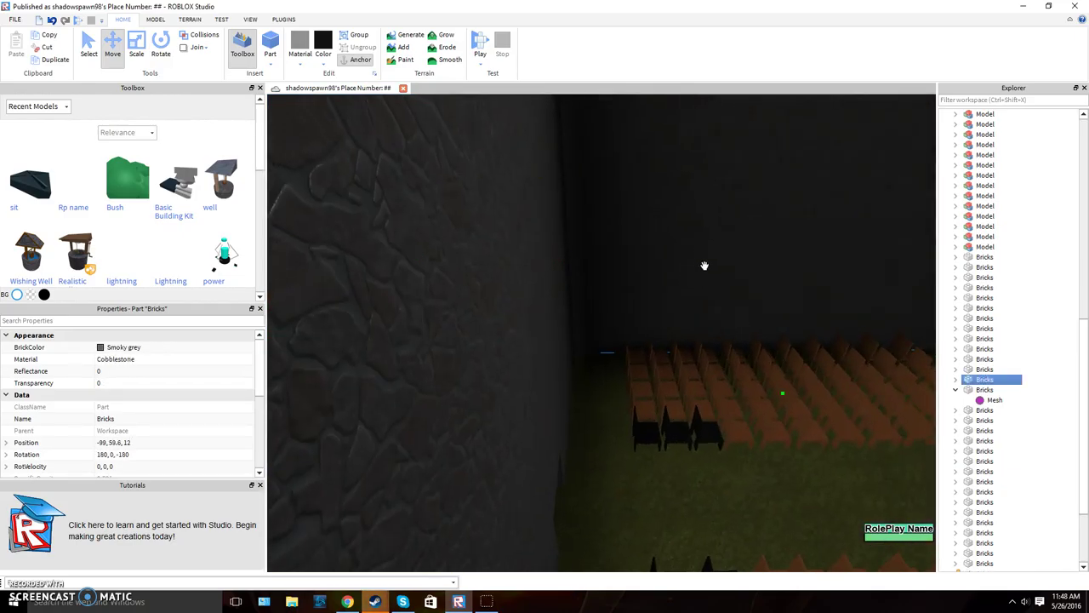
key("a")
left_click(429, 458)
left_click(766, 266)
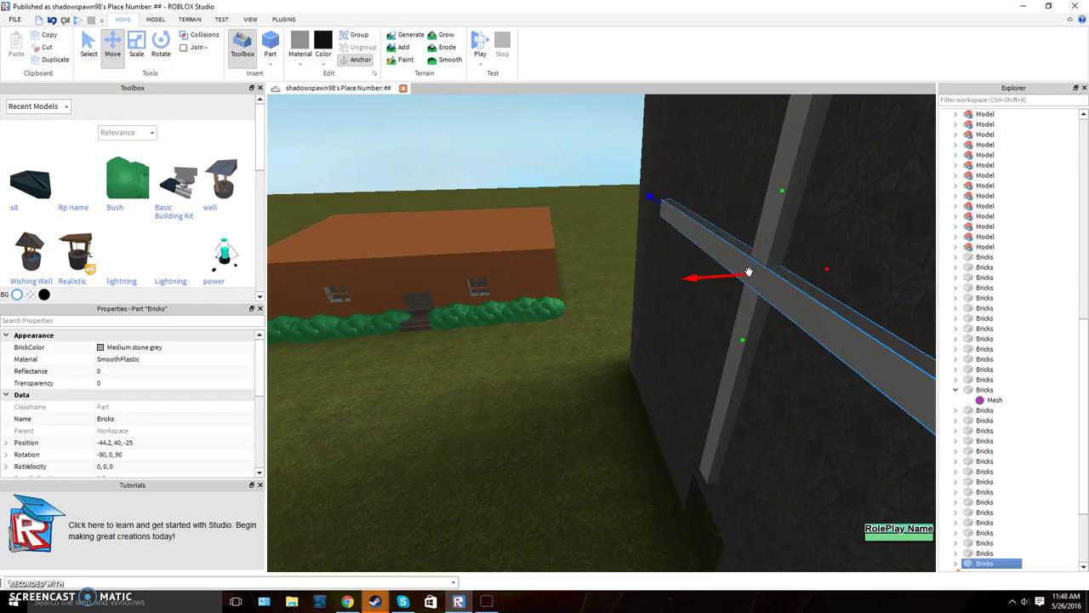
Step: Deepen the crossbar through the wall so it also protrudes inside the hall
key("a")
left_click(539, 453)
right_click_drag(539, 452, 676, 305)
left_click(714, 315)
key("d")
left_click(136, 50)
key("d")
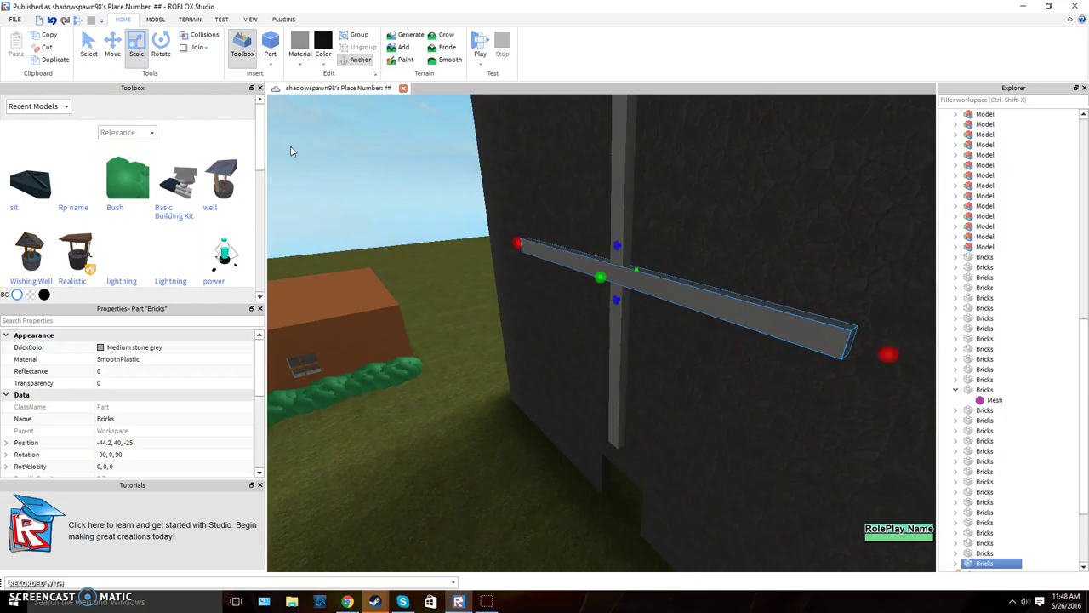
right_click_drag(309, 170, 311, 174)
left_click_drag(575, 273, 642, 275)
key("a")
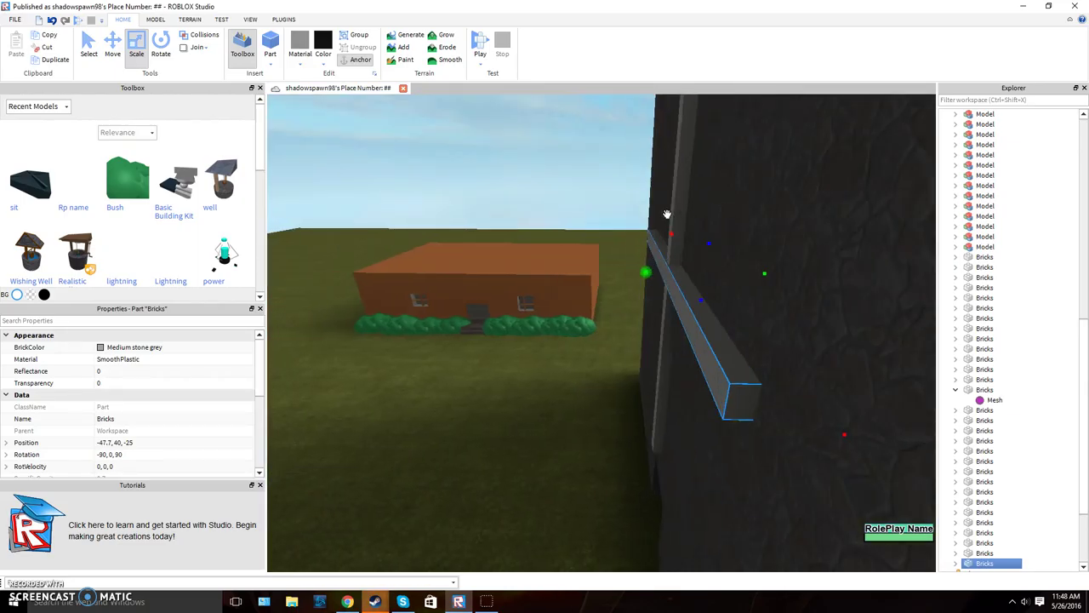
Step: Deepen the vertical bar through the wall so it also protrudes inside the hall
left_click(680, 216)
key("d")
key("a")
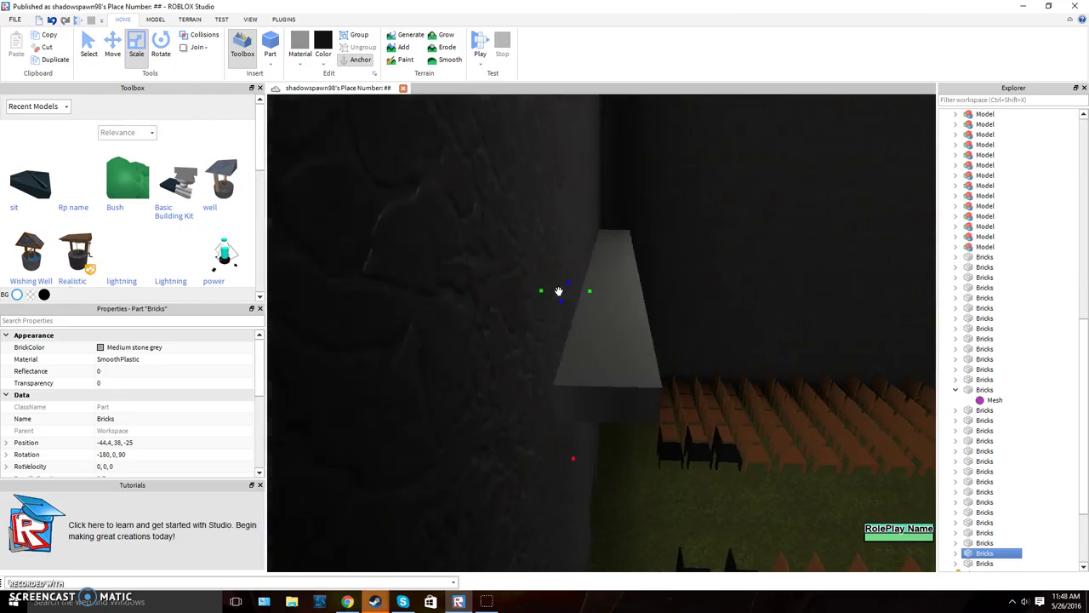
right_click_drag(578, 278, 618, 271)
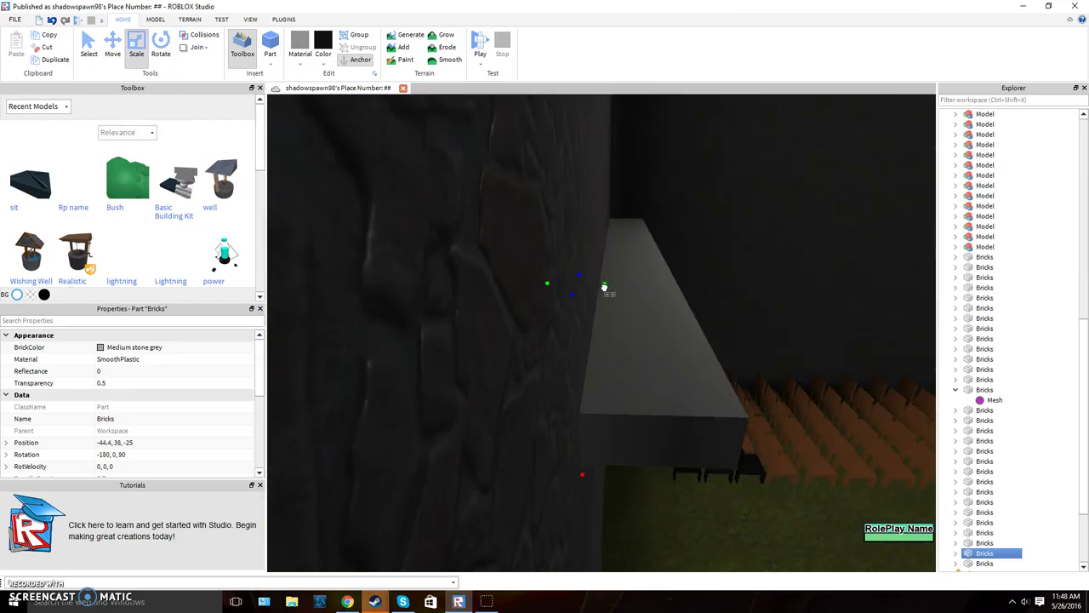
left_click_drag(618, 287, 685, 292)
key("d")
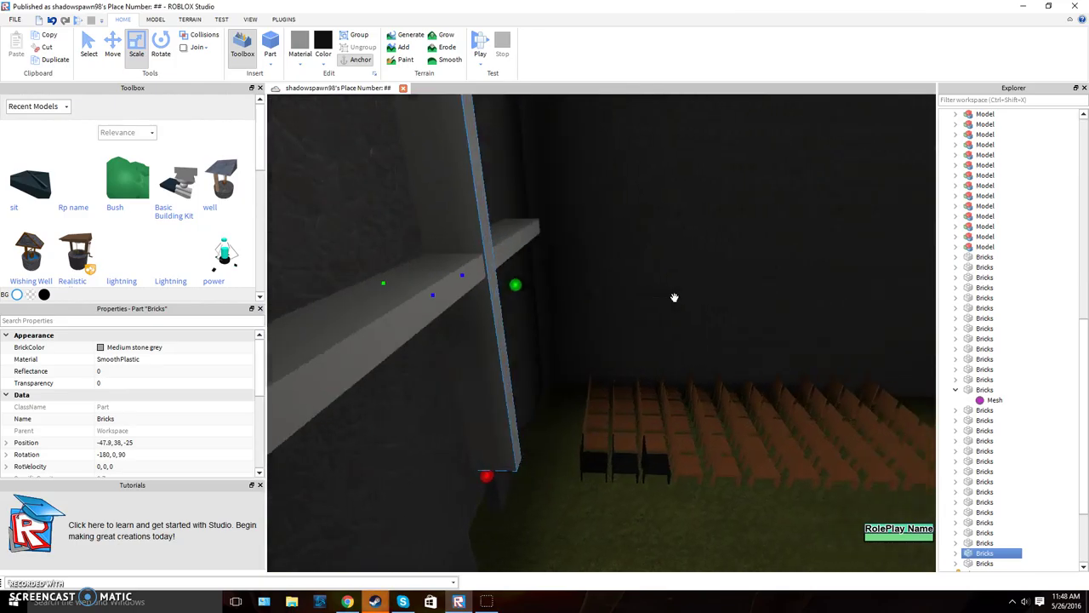
Step: Recolour the black chairs brown at the aisle end of the left block and along the right block near the doorway wall
left_click(705, 547)
right_click_drag(705, 547, 705, 520)
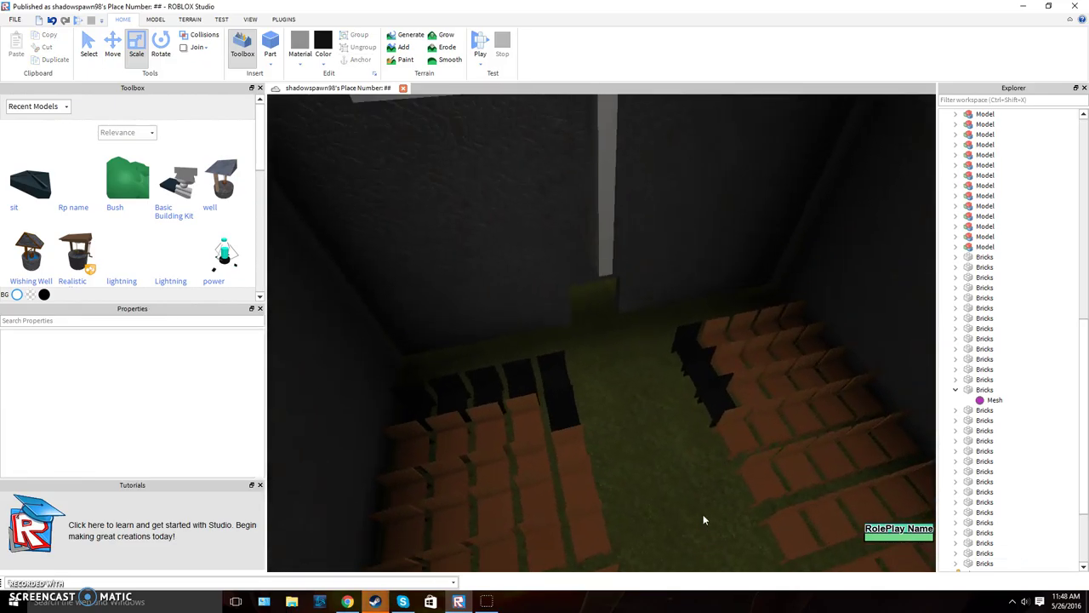
left_click(549, 401)
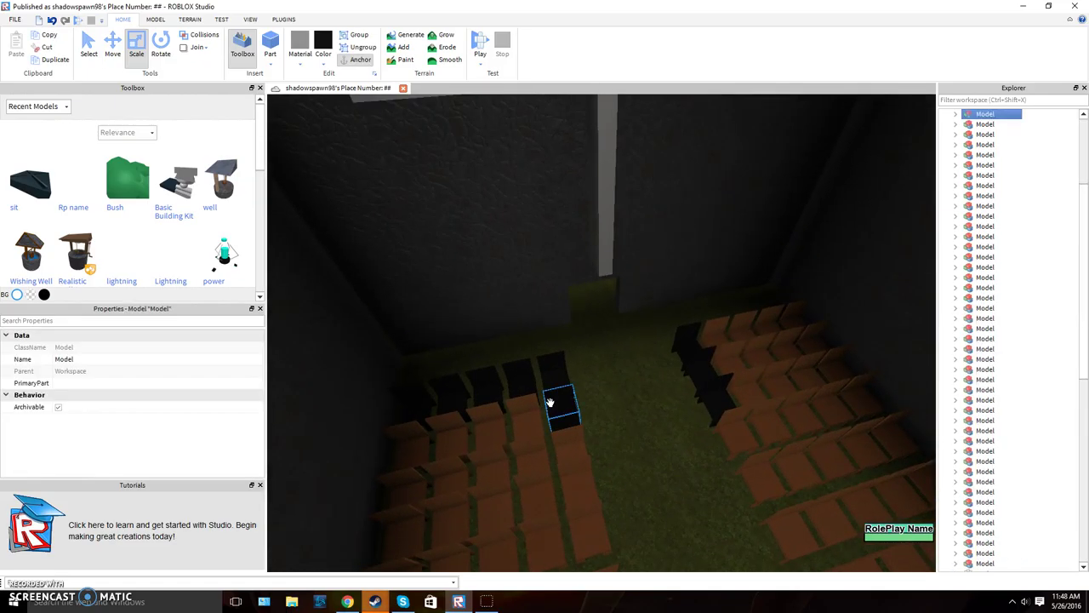
left_click(323, 63)
left_click(472, 232)
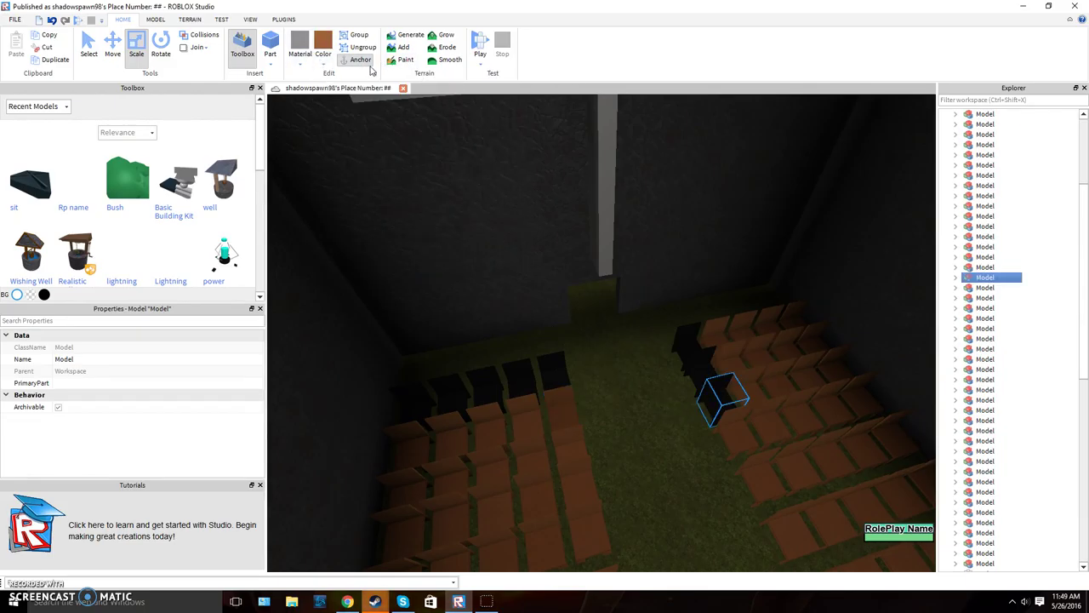
left_click(697, 360)
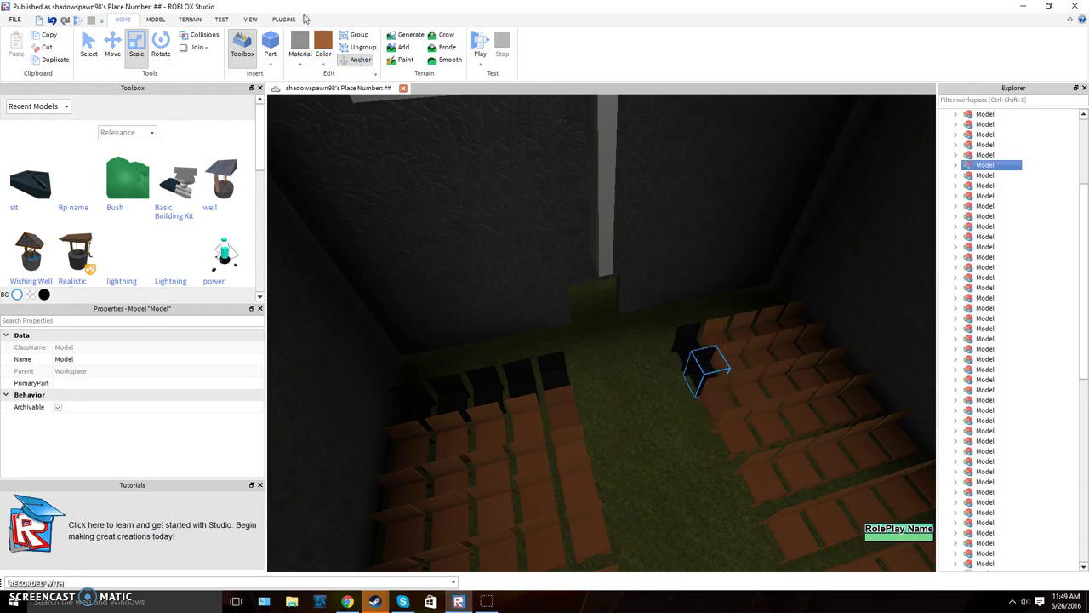
left_click_drag(691, 360, 690, 346)
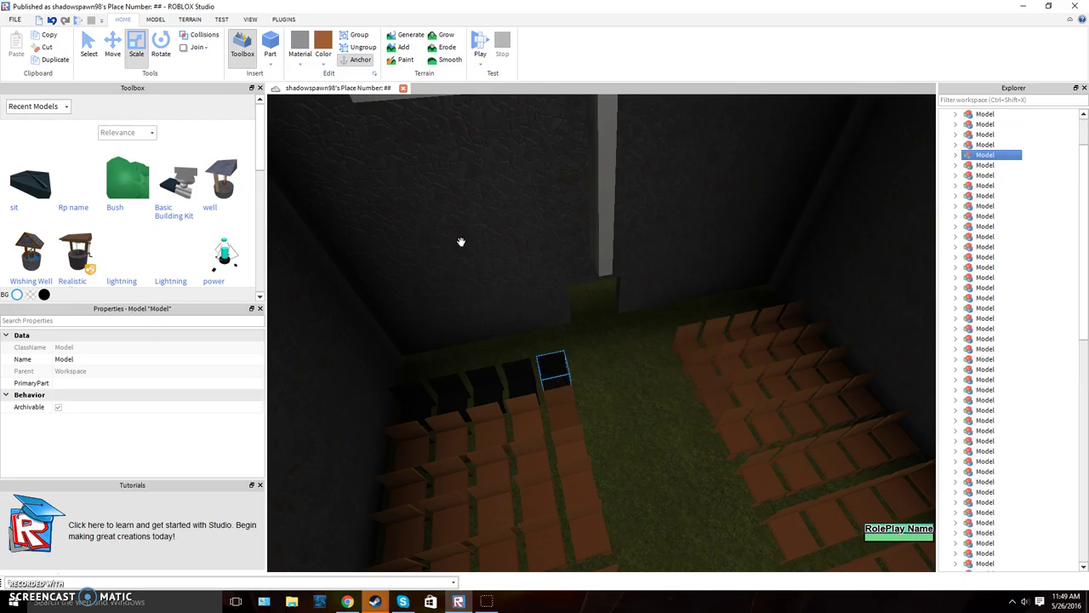
Step: Recolour the remaining black chairs brown in the left block's row nearest the doorway wall
left_click(532, 382)
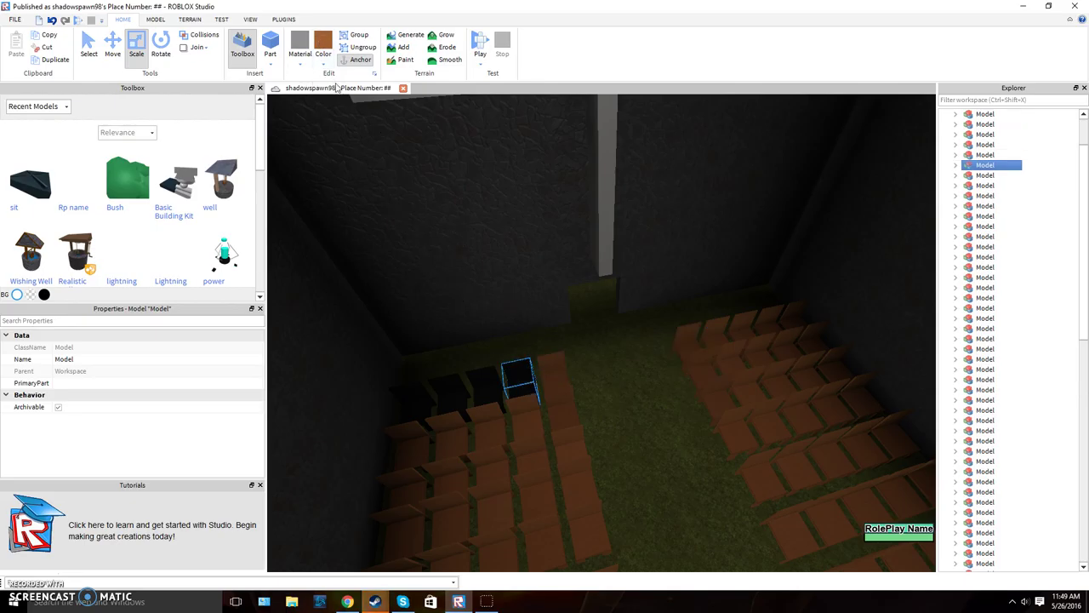
left_click(485, 389)
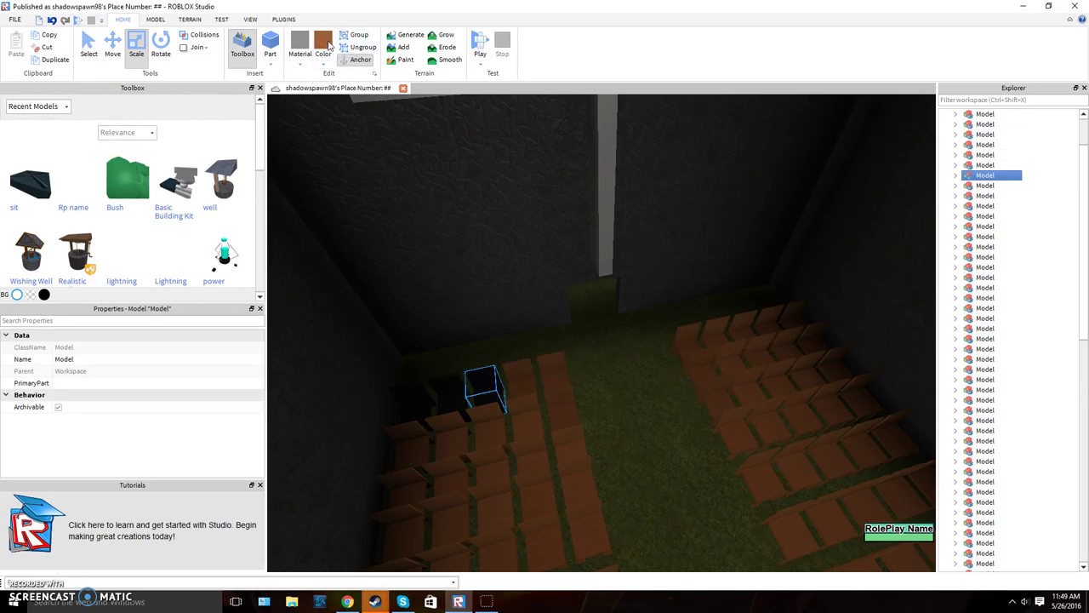
left_click(453, 387)
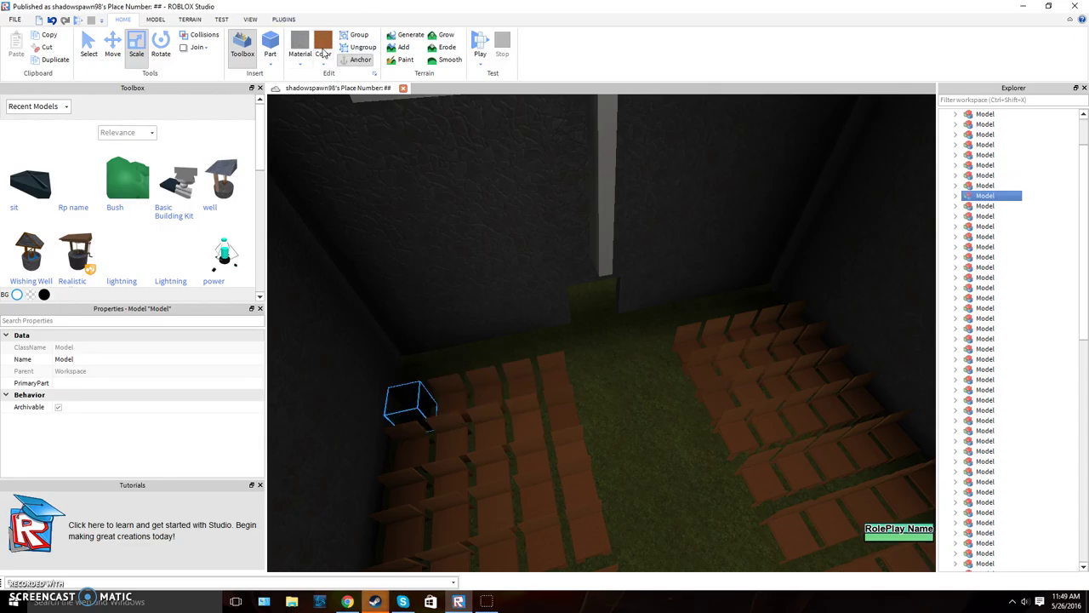
Step: Nest the vertical bar of the doorway wall's cross under its crossbar in the workspace hierarchy
key("w")
right_click_drag(564, 353, 564, 354)
key("s")
left_click(564, 354)
key("s")
key("d")
key("s")
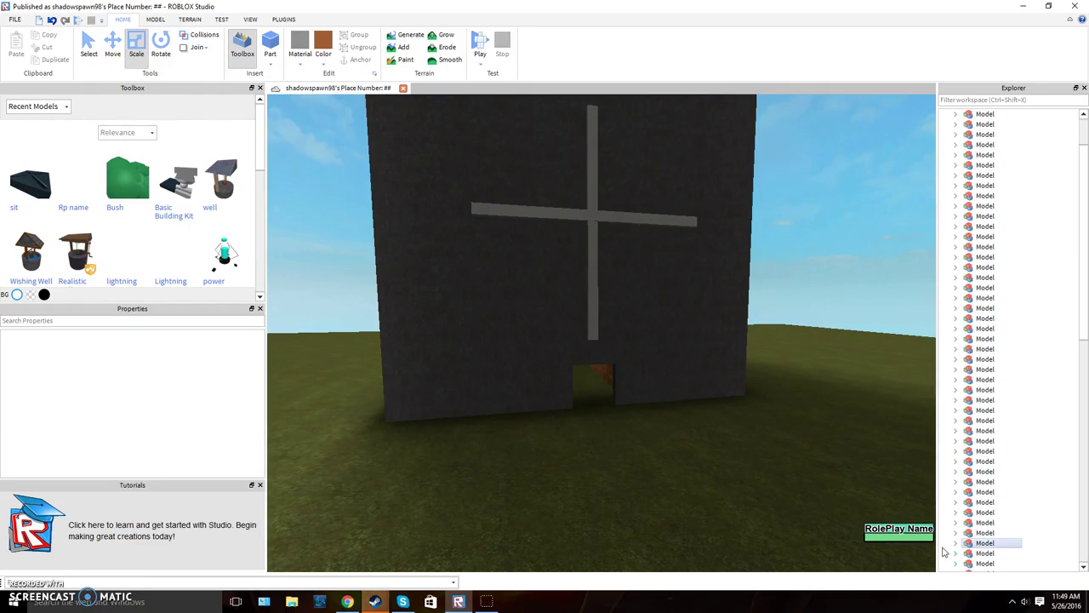
left_click(985, 114)
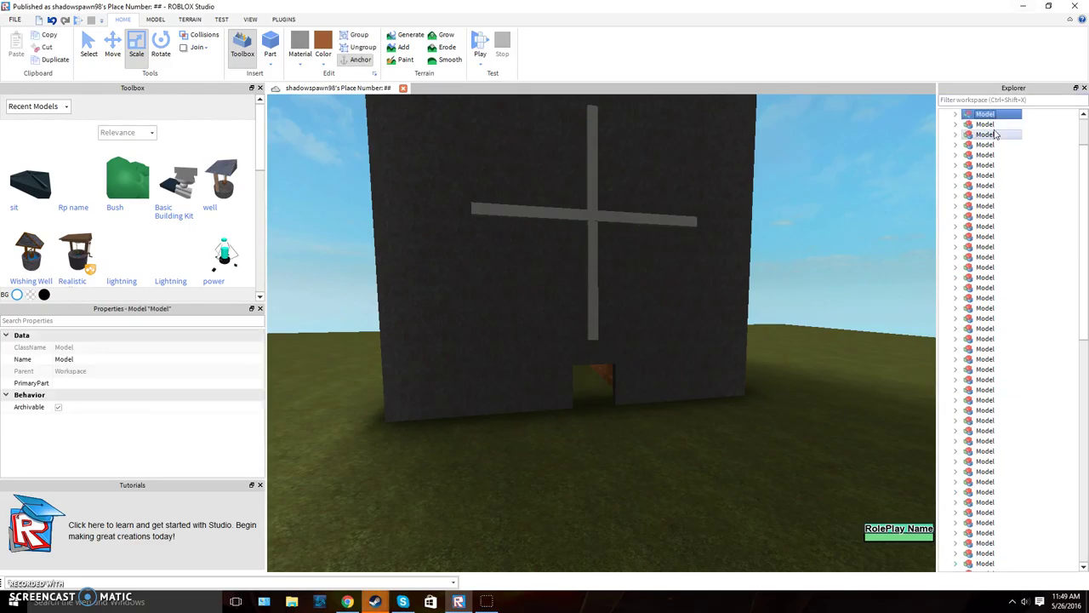
scroll(1009, 275, "down", 15)
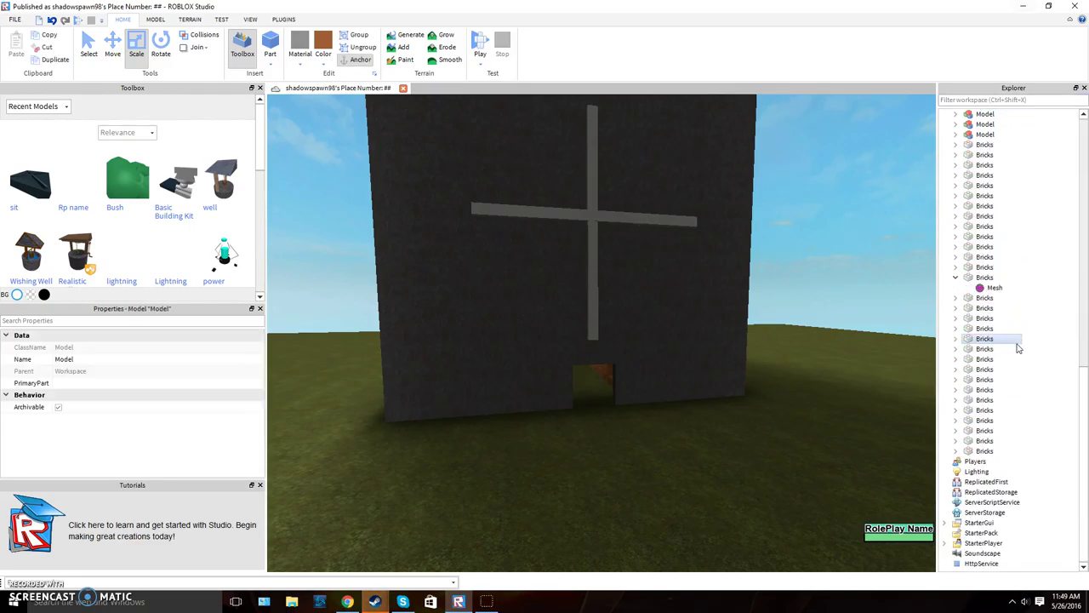
left_click(996, 451)
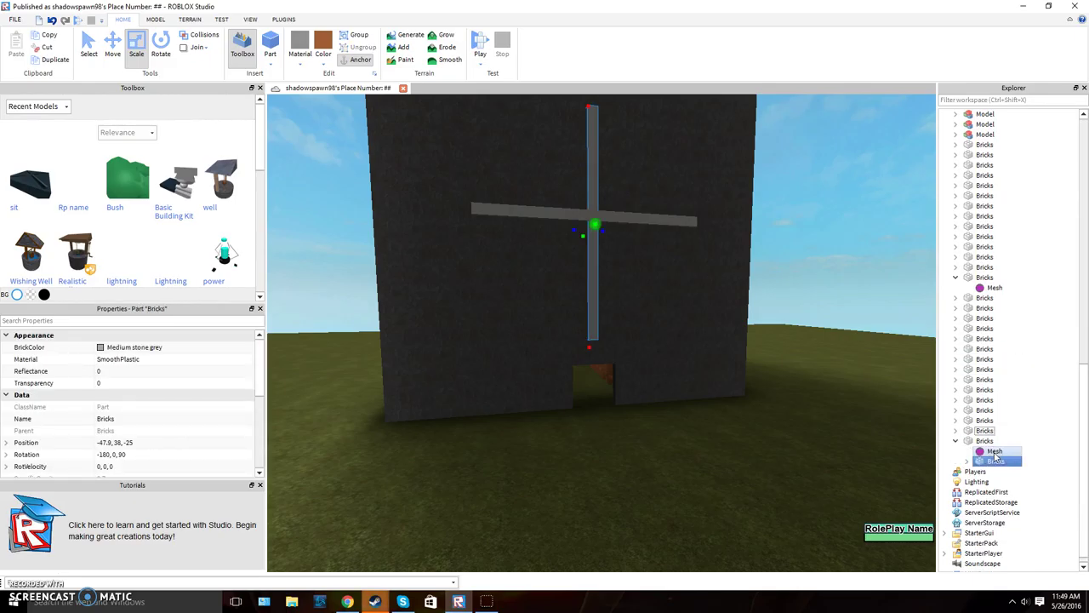
Step: Try to group the cross's crossbar, its mesh and the nested vertical bar
left_click(979, 440)
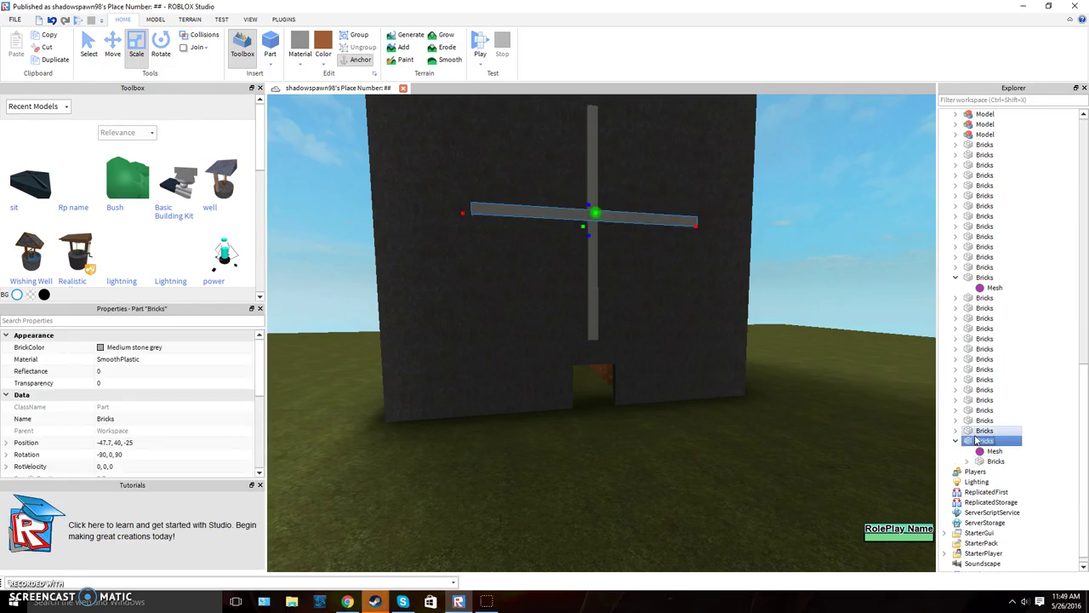
left_click(997, 460)
left_click_drag(1023, 464, 1019, 445)
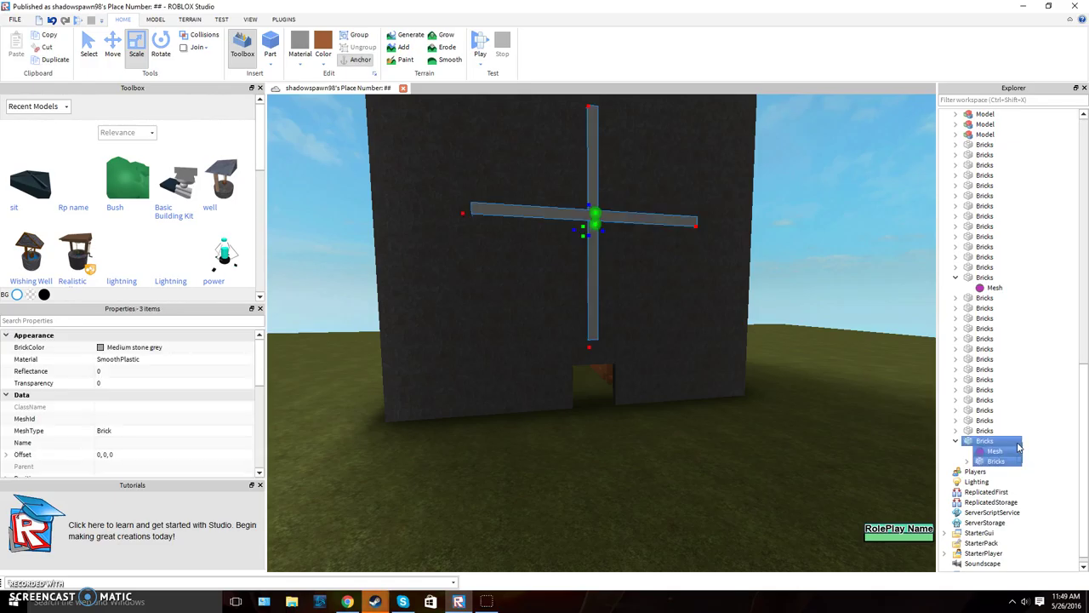
key("ctrl+g")
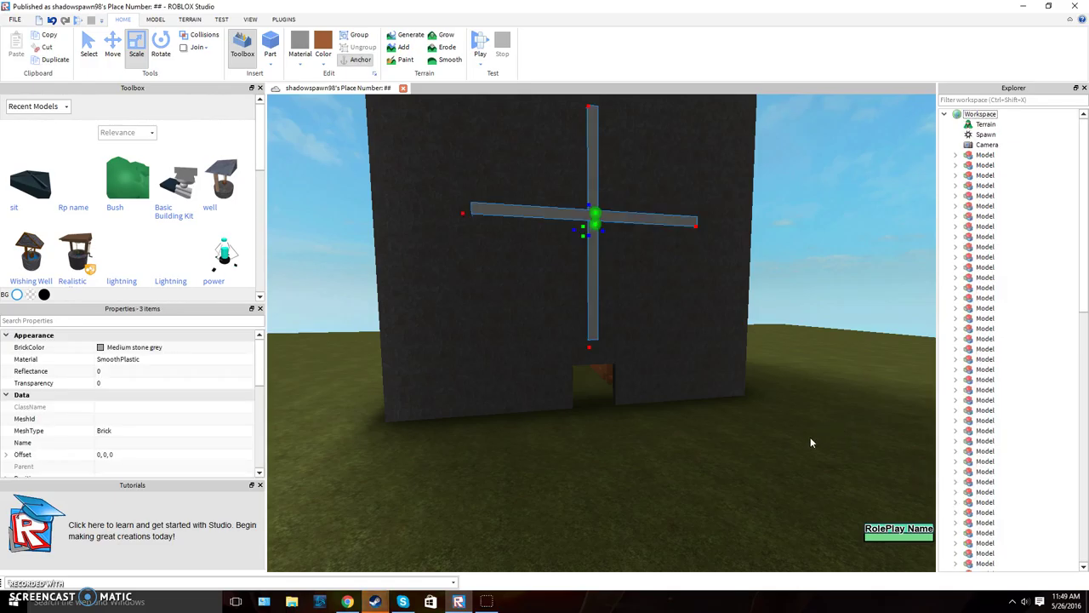
right_click(798, 444)
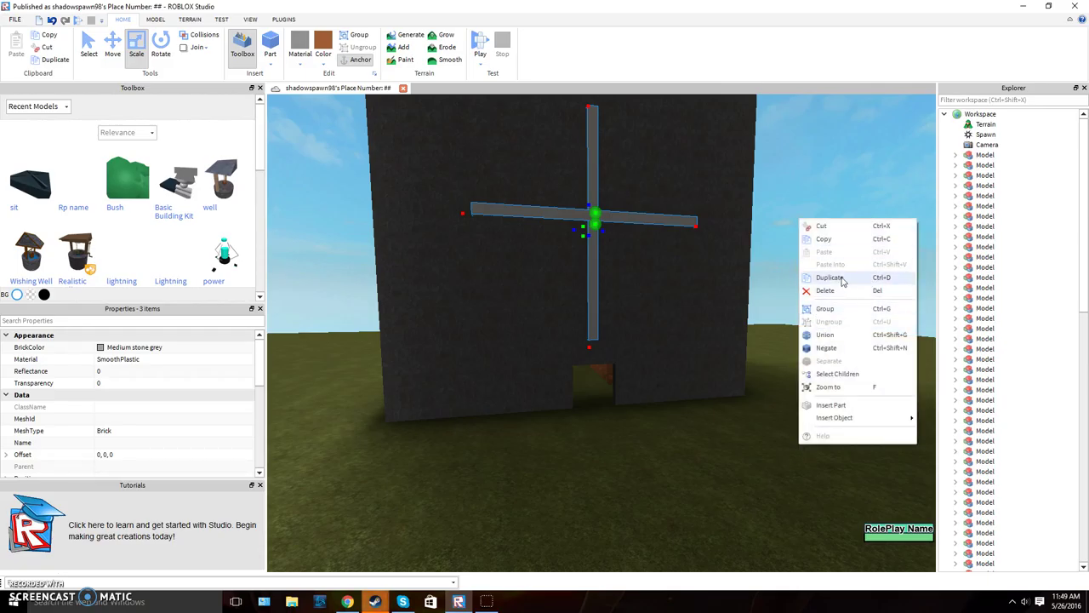
left_click(830, 309)
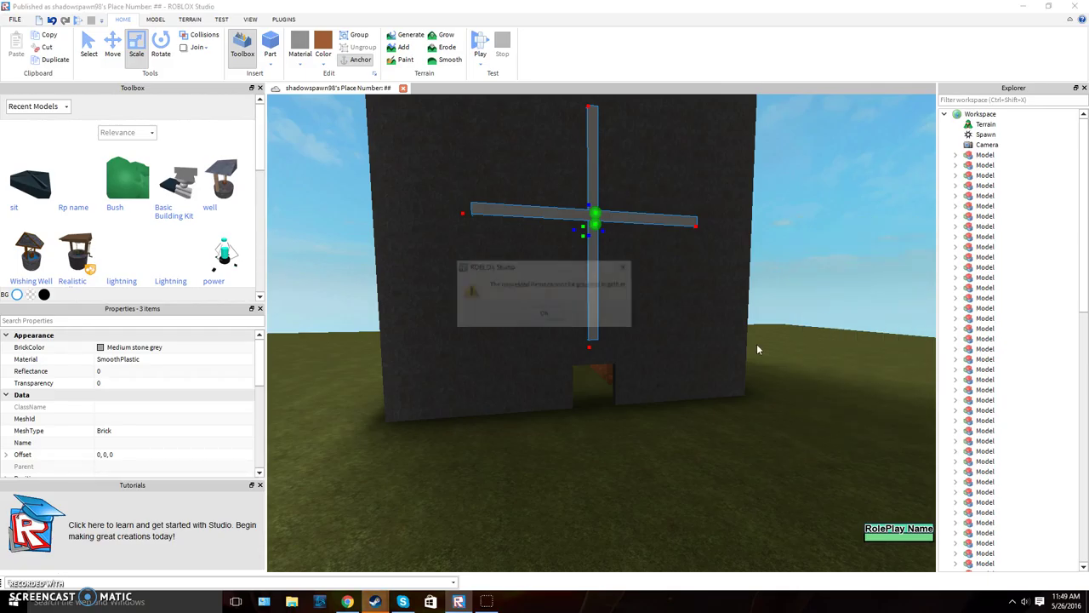
left_click(626, 268)
Step: Deselect the cross and inspect it from inside the hall above the doorway
scroll(887, 487, "up", 5)
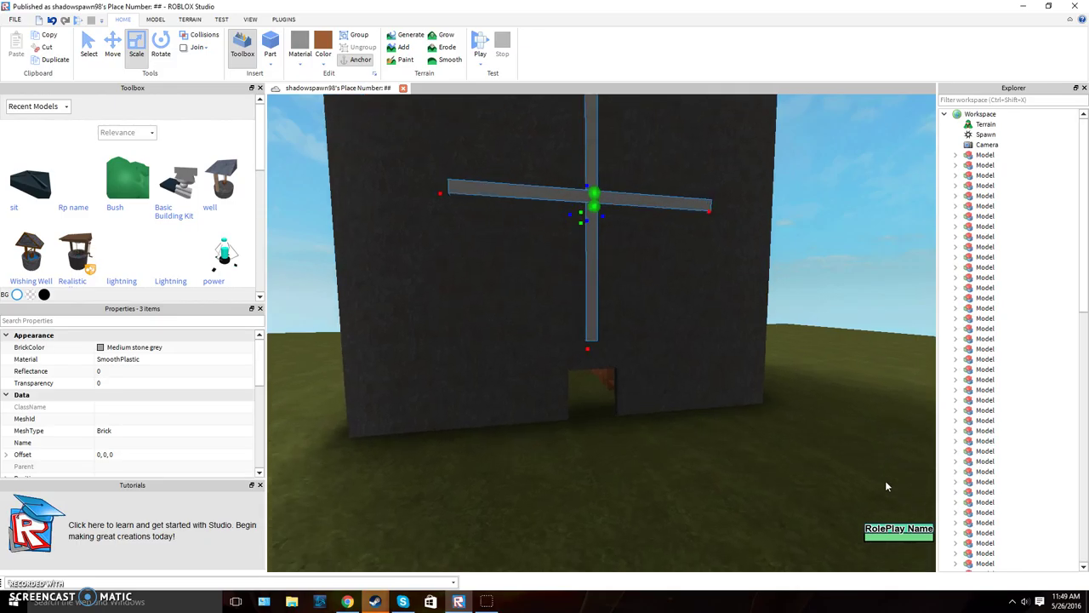
scroll(691, 294, "down", 4)
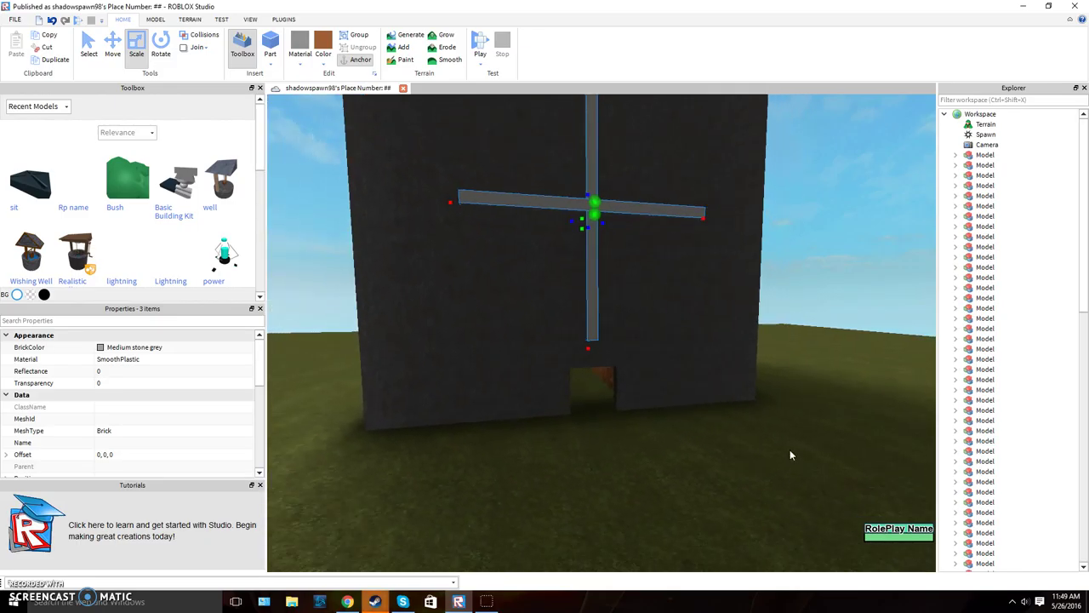
left_click(751, 492)
right_click_drag(752, 494, 754, 471)
scroll(754, 471, "up", 8)
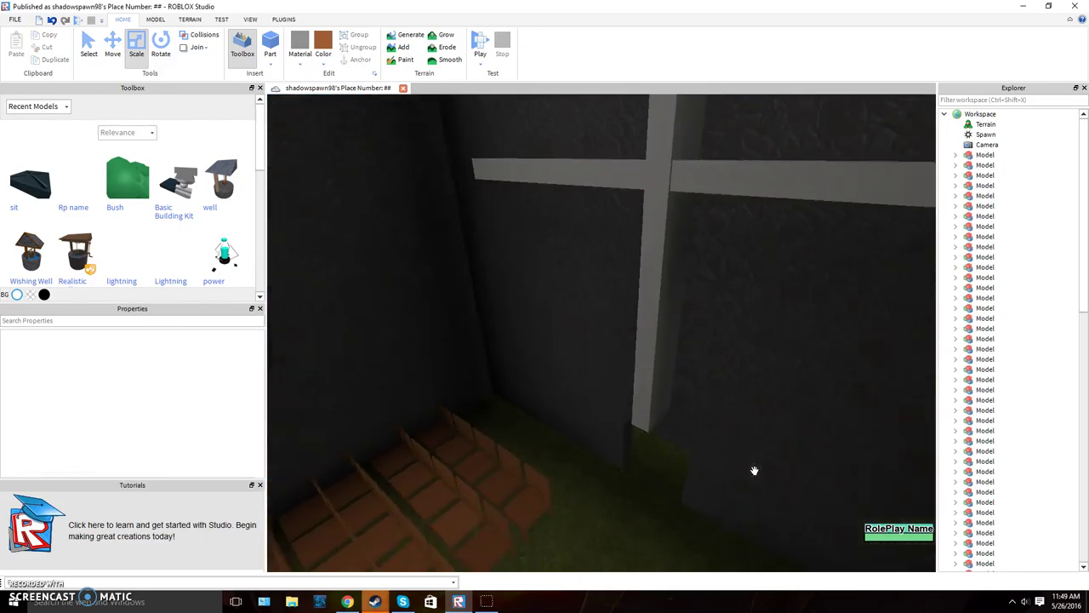
scroll(674, 270, "down", 3)
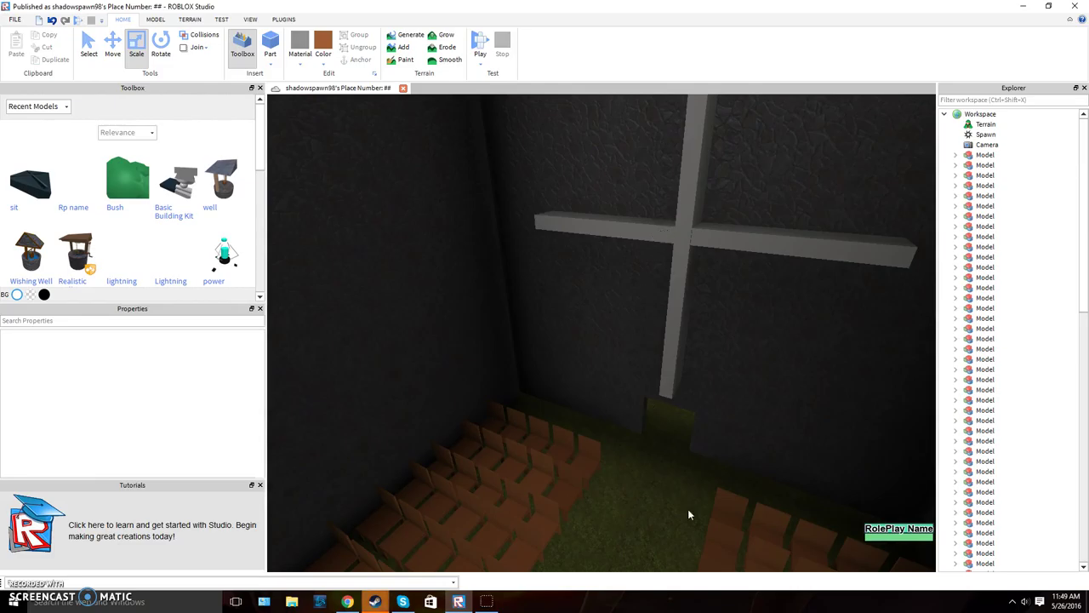